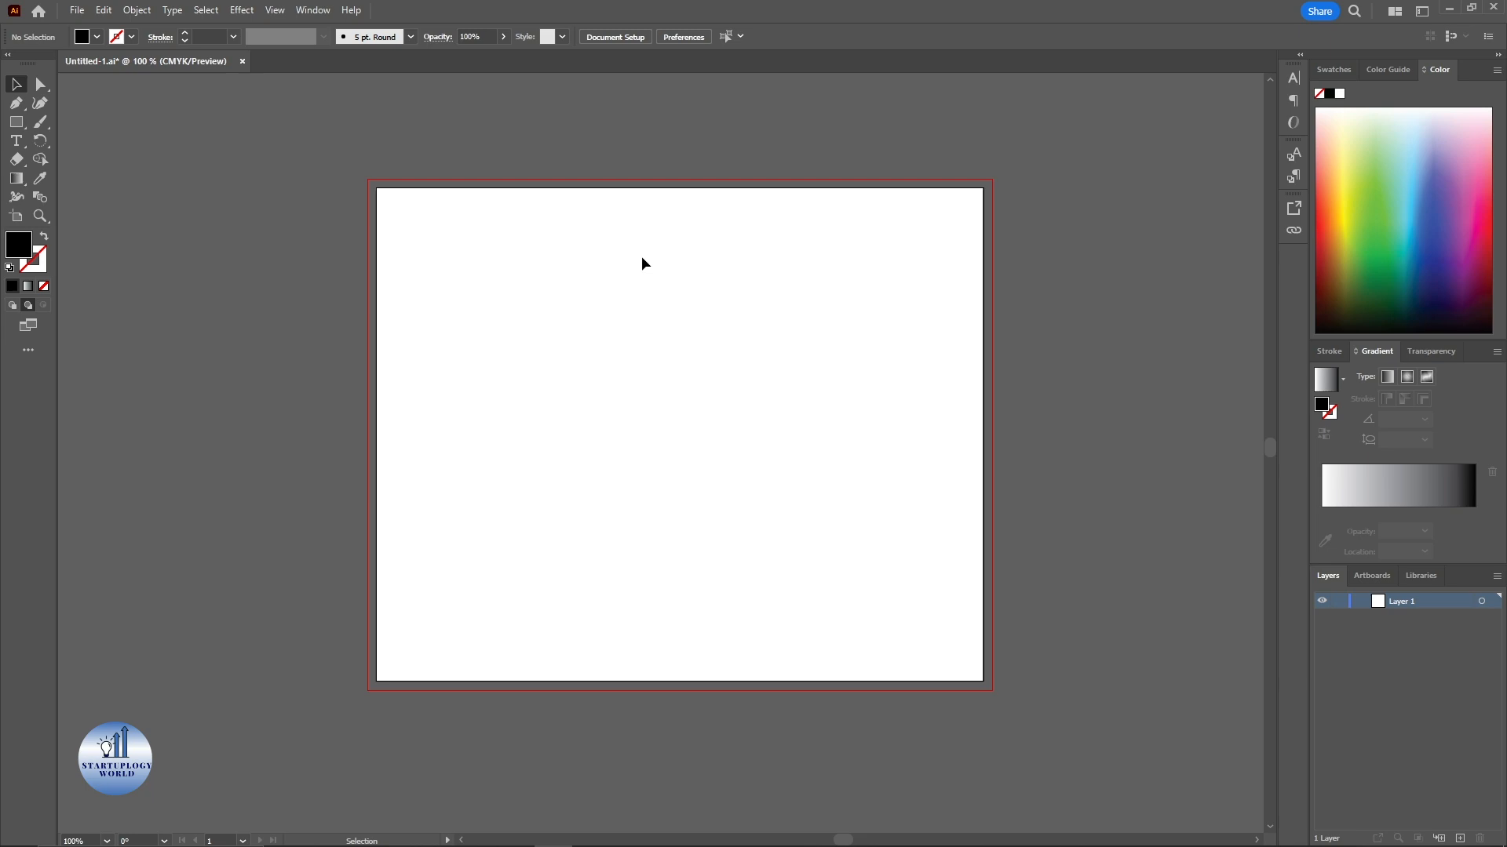
Step: Create a new 612 x 792 pt portrait Print document
left_click(77, 9)
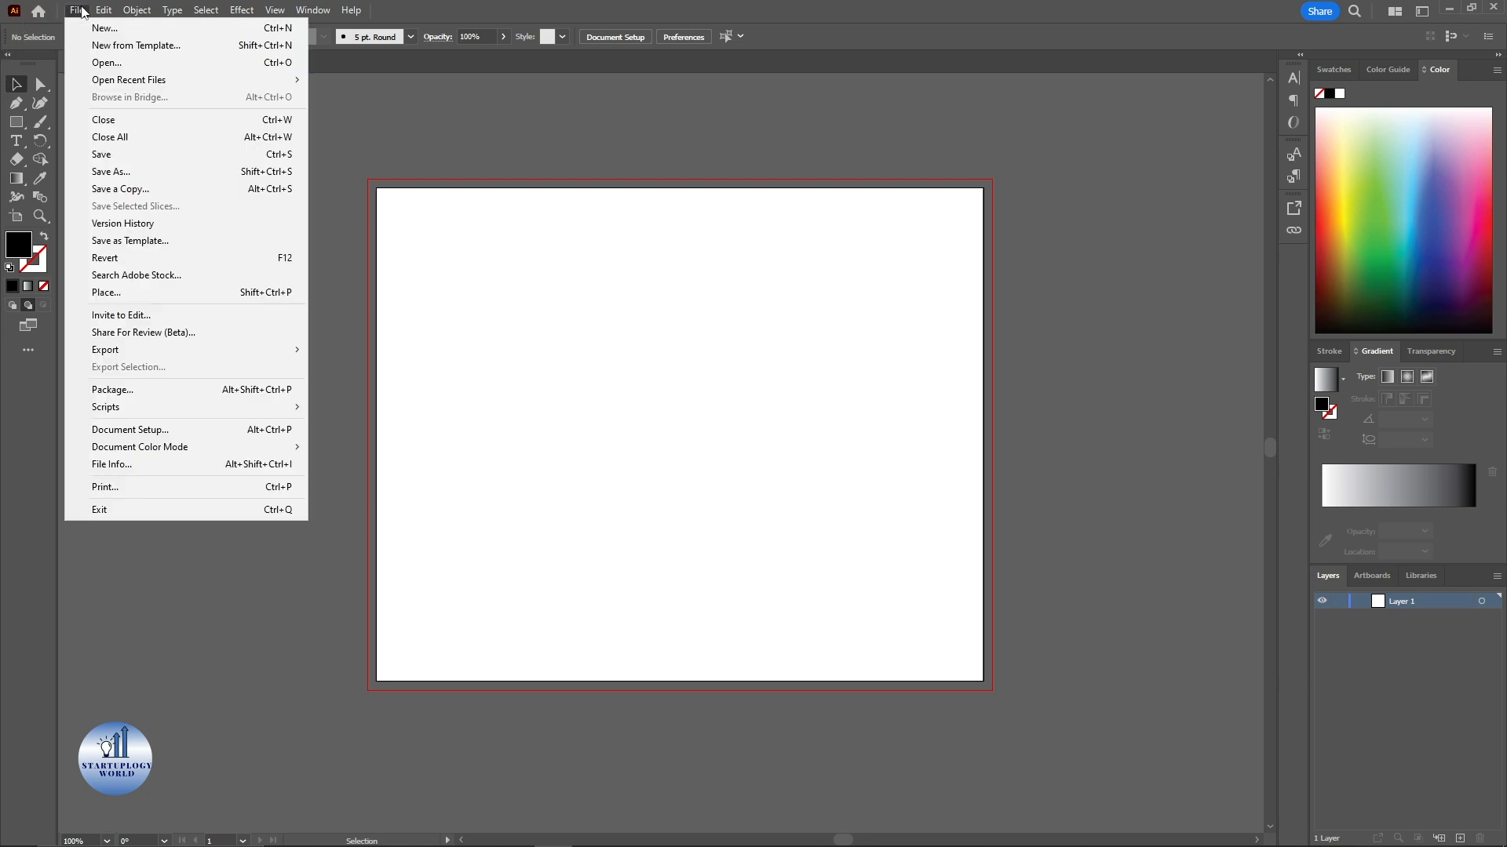
left_click(84, 29)
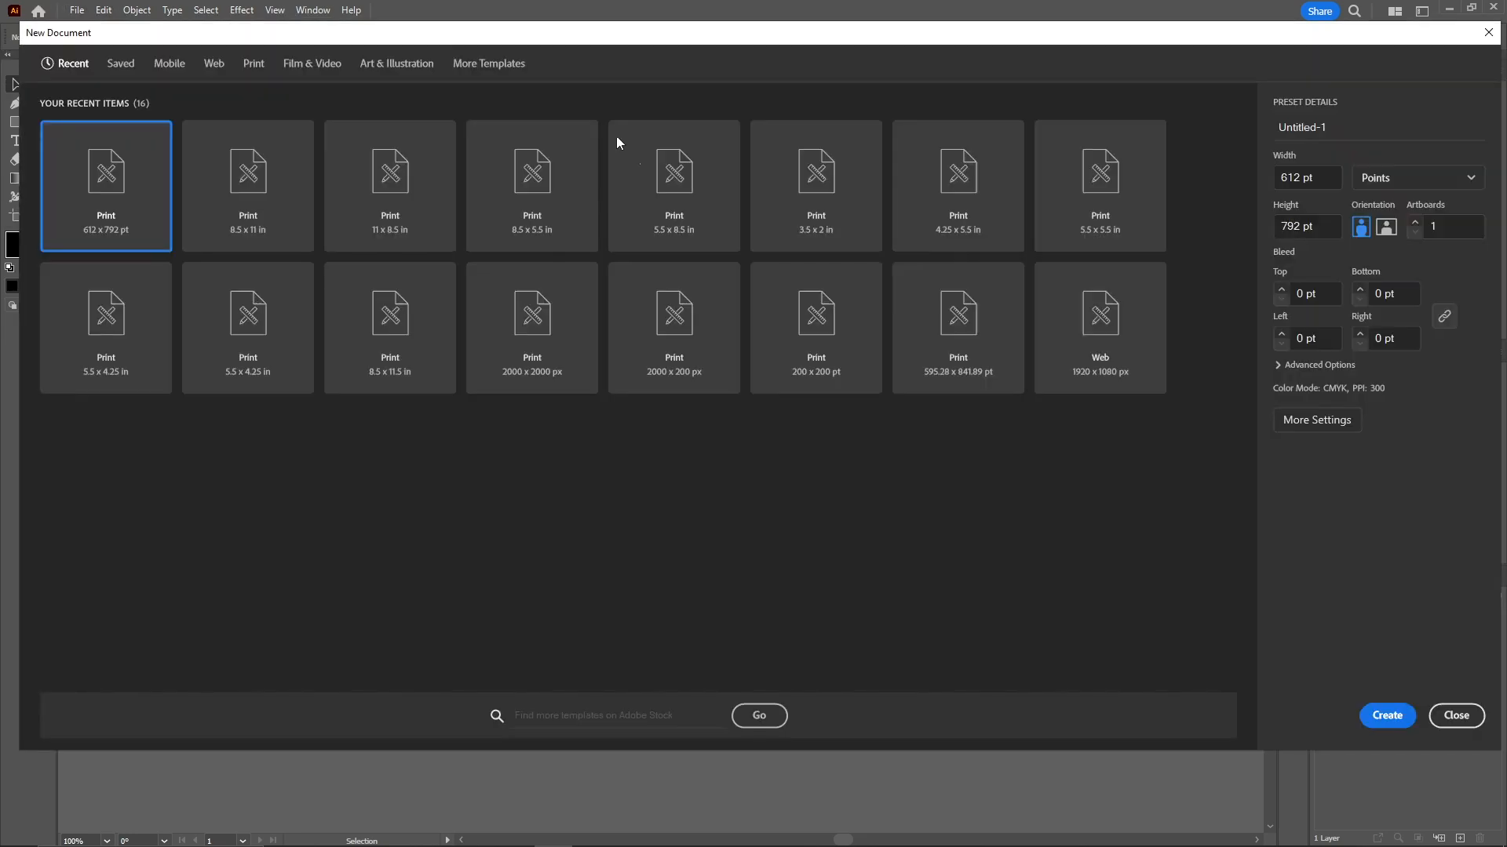
left_click(1386, 715)
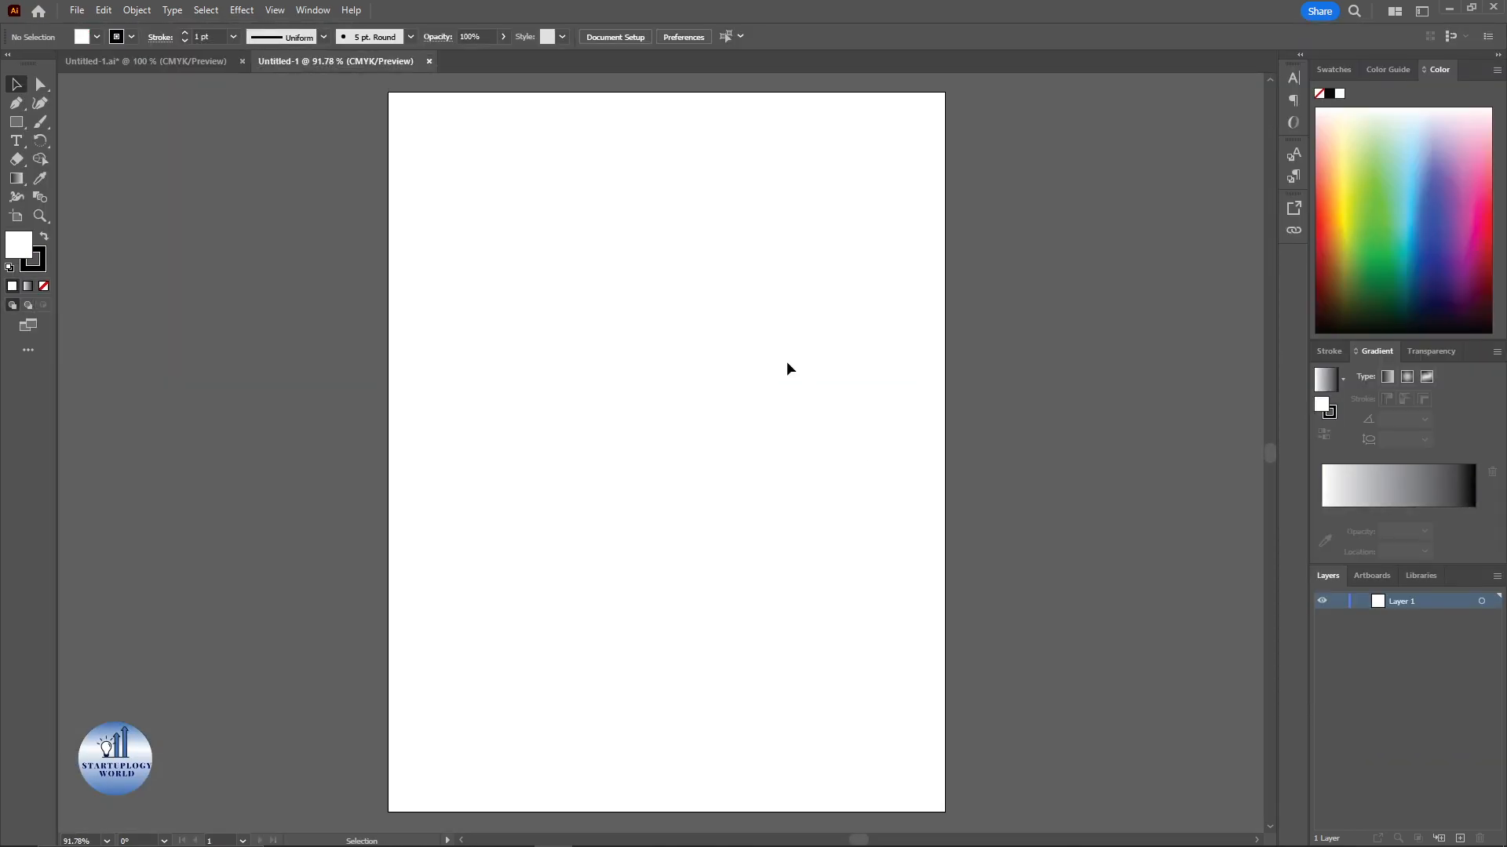
Step: Add a line of point text in the upper half of the artboard and scale it to about 65 pt
left_click(16, 140)
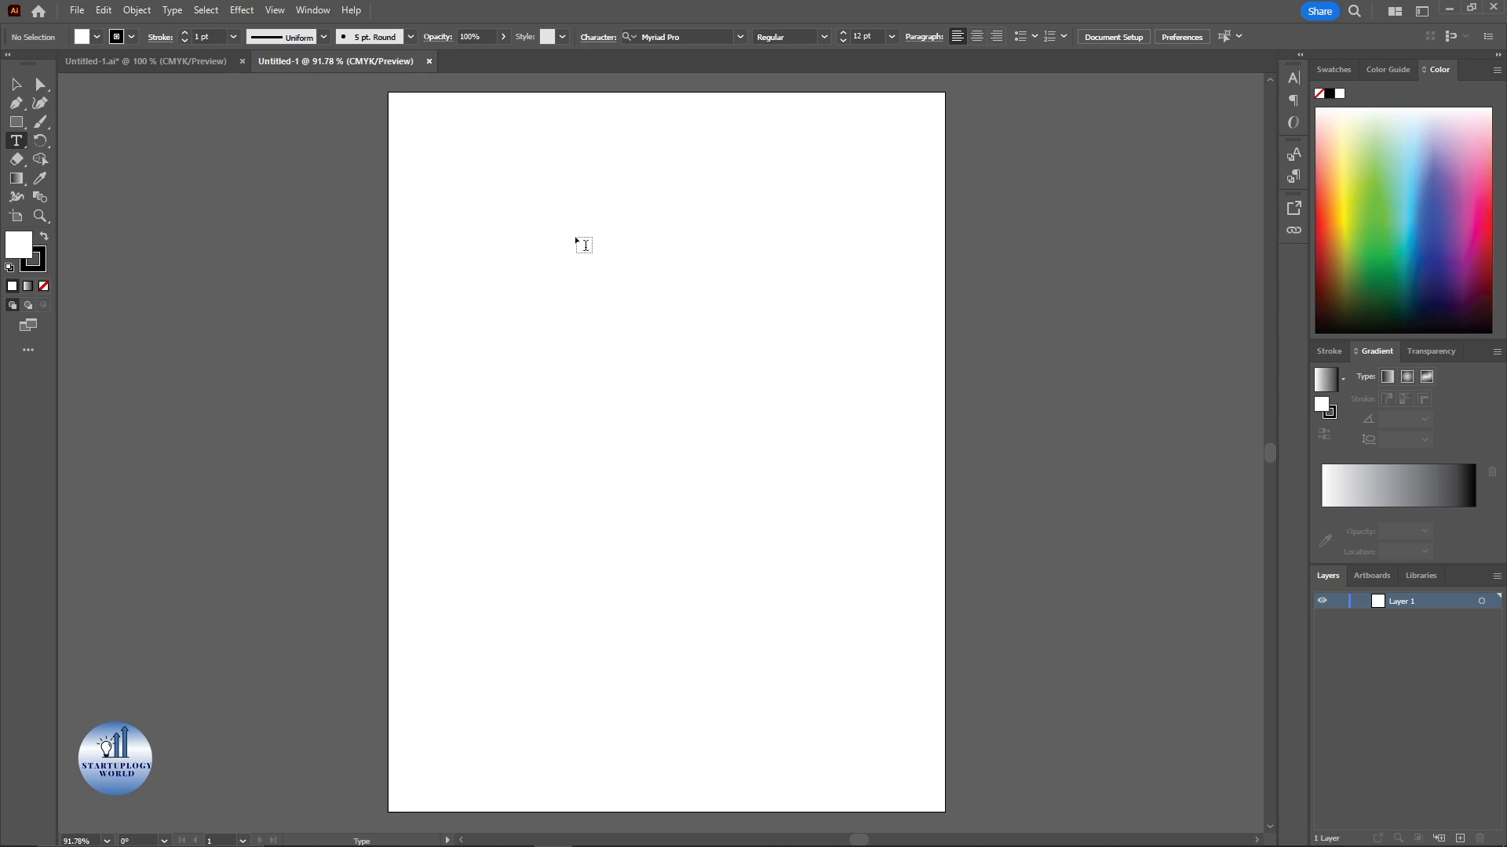
left_click(558, 314)
key("ctrl")
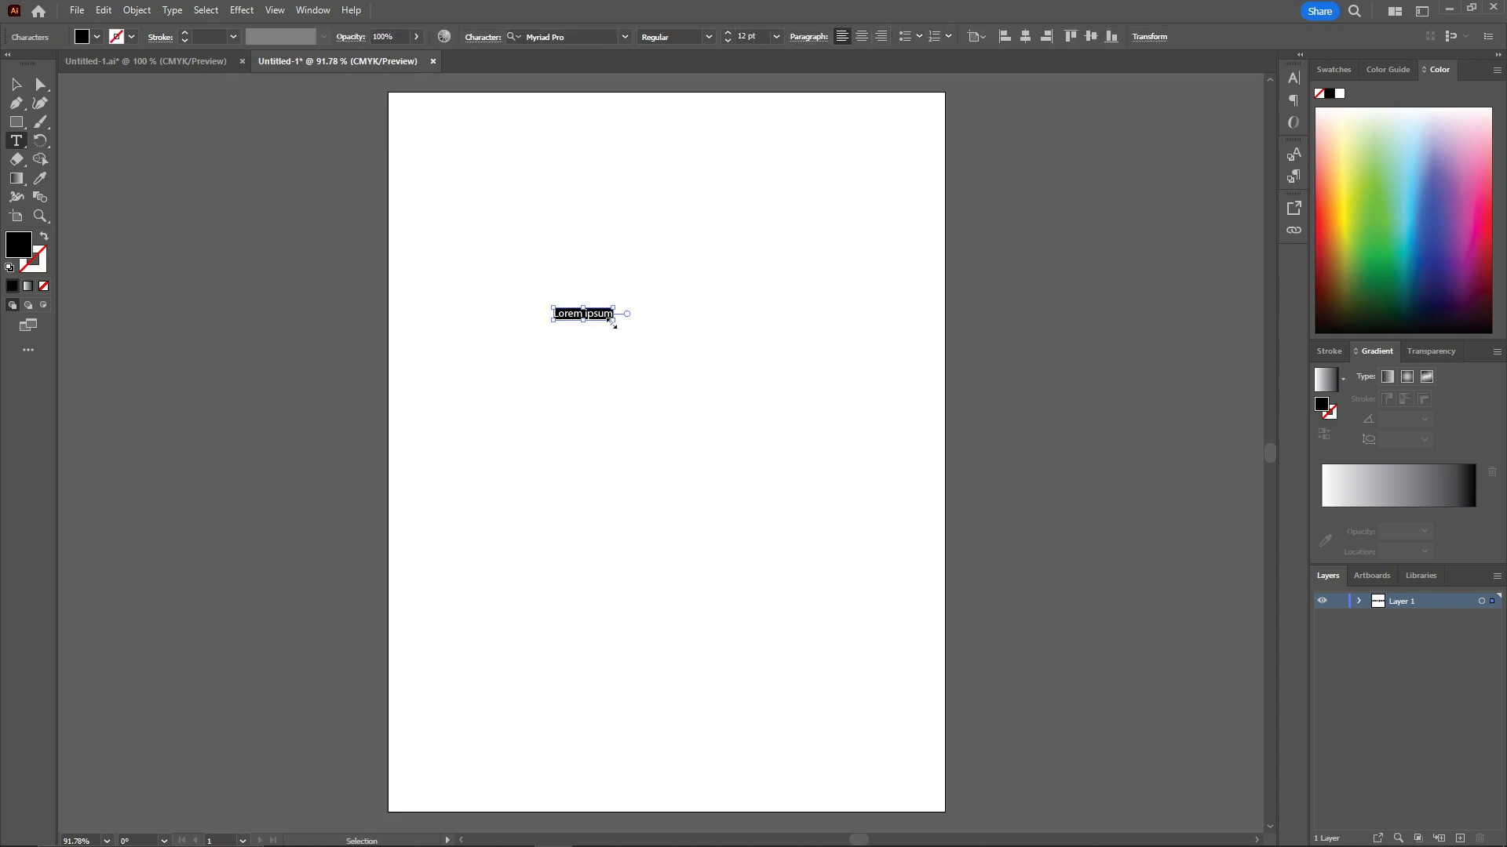
left_click_drag(612, 322, 877, 508)
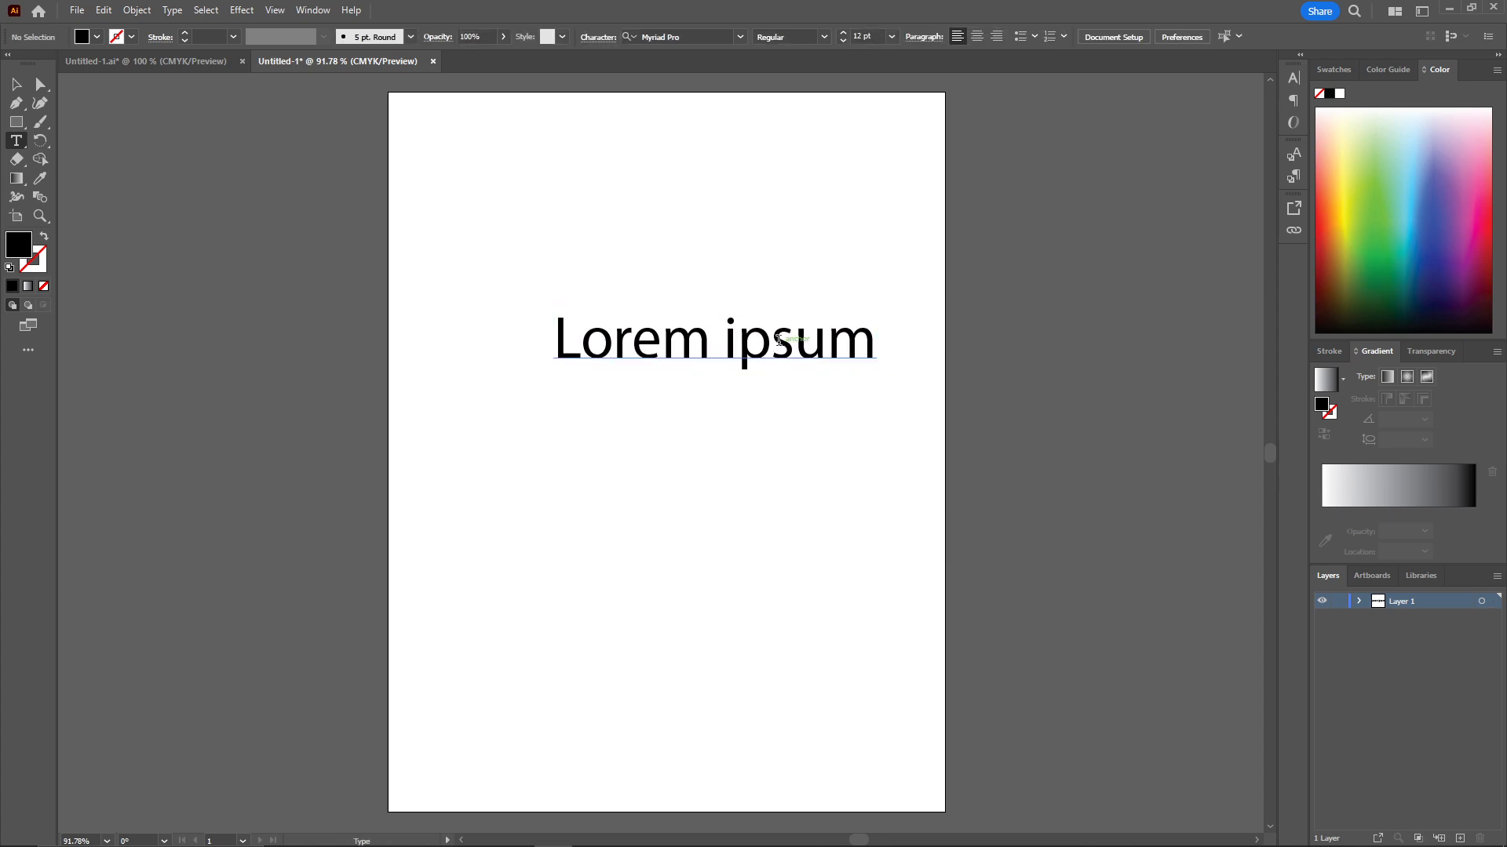
Step: Replace the placeholder text with "Inter Steller" and move it off the artboard, to its left side
triple_click(778, 340)
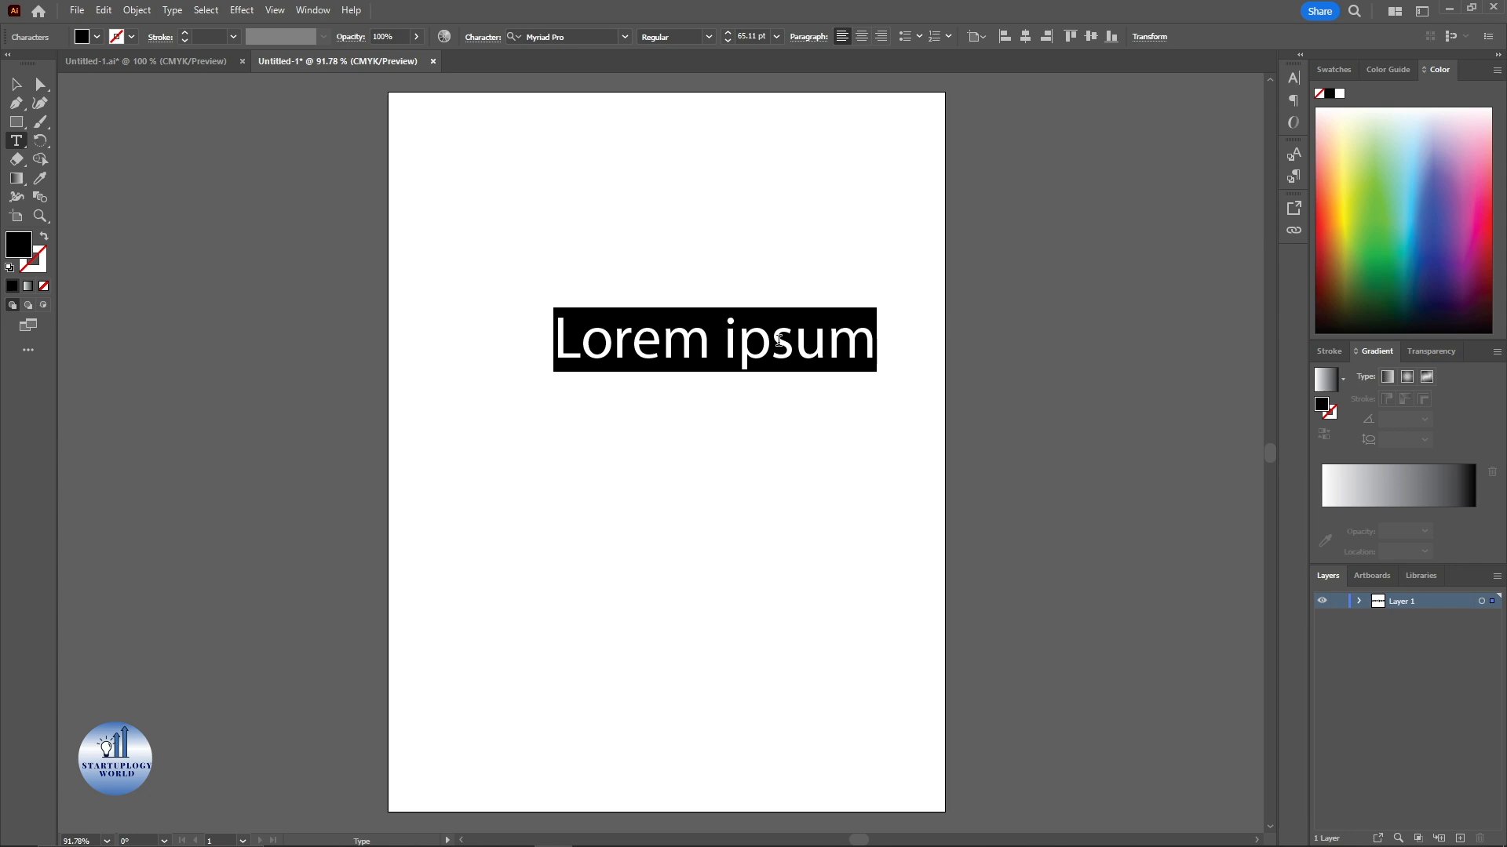
type("Inte")
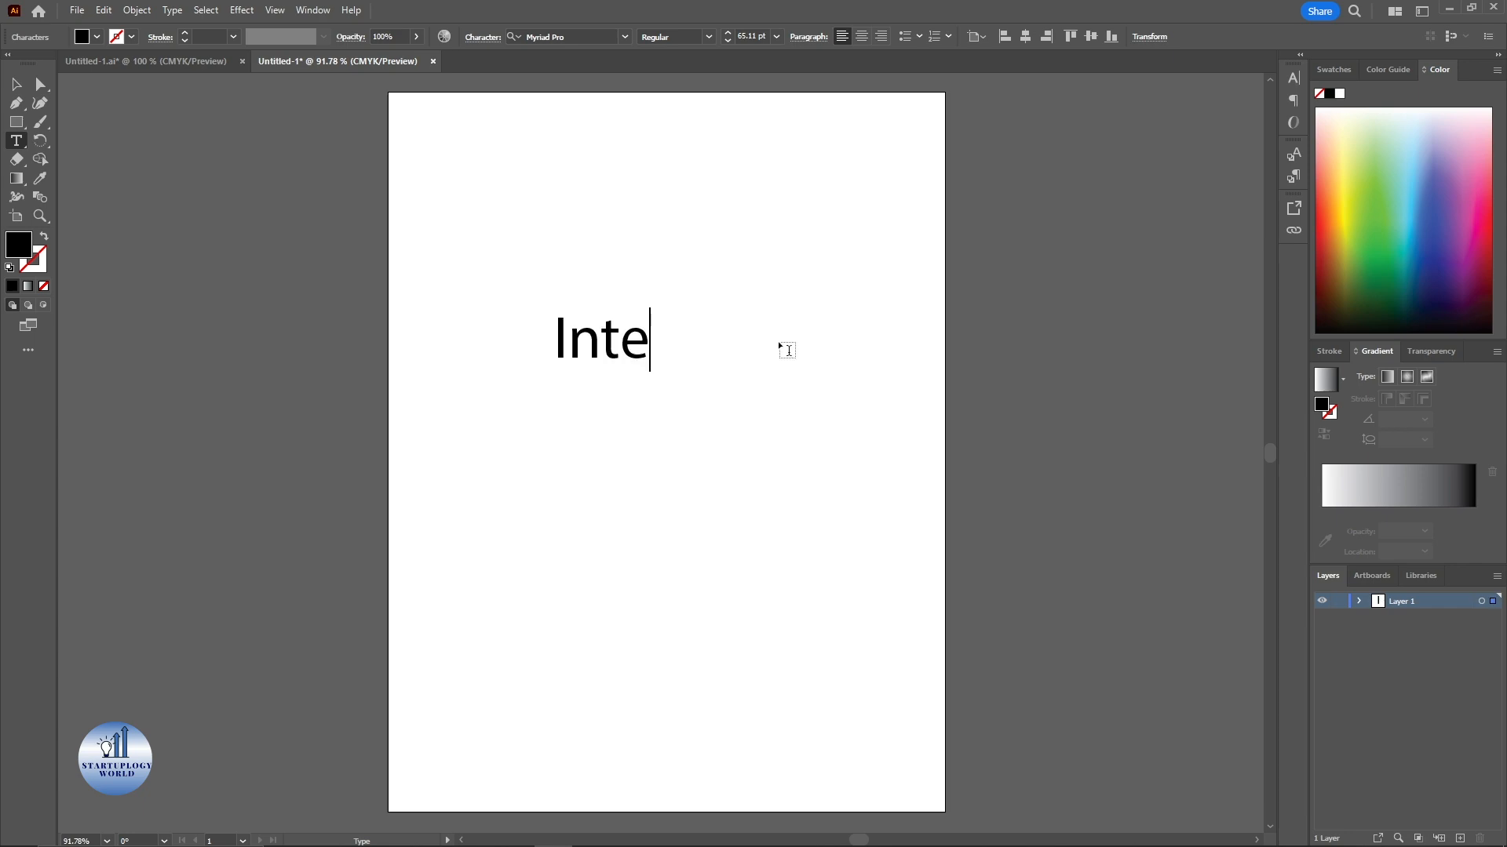
type("r Ste")
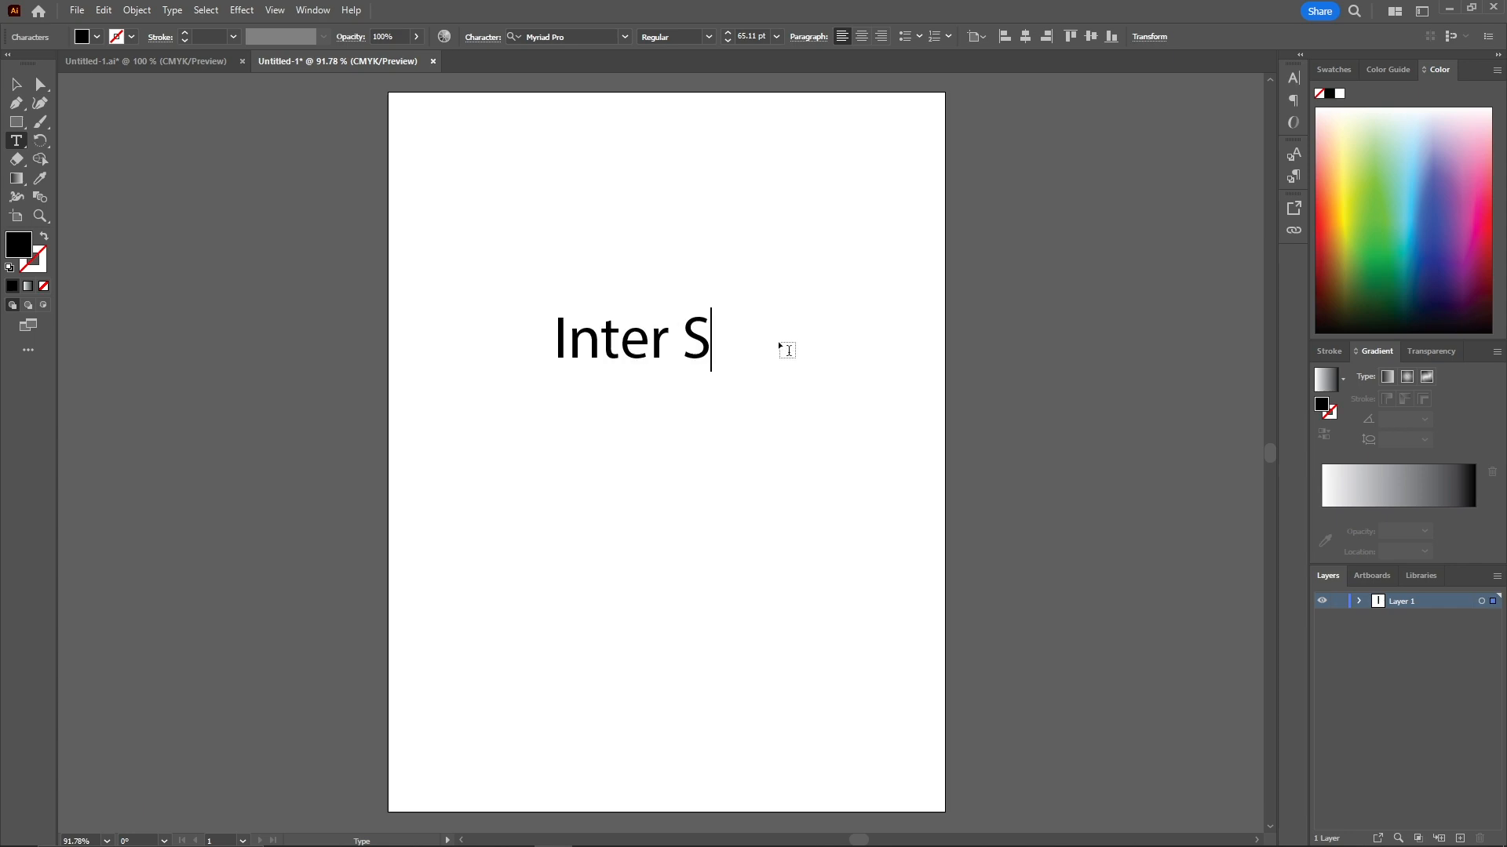
key("BackSpace")
type("teller")
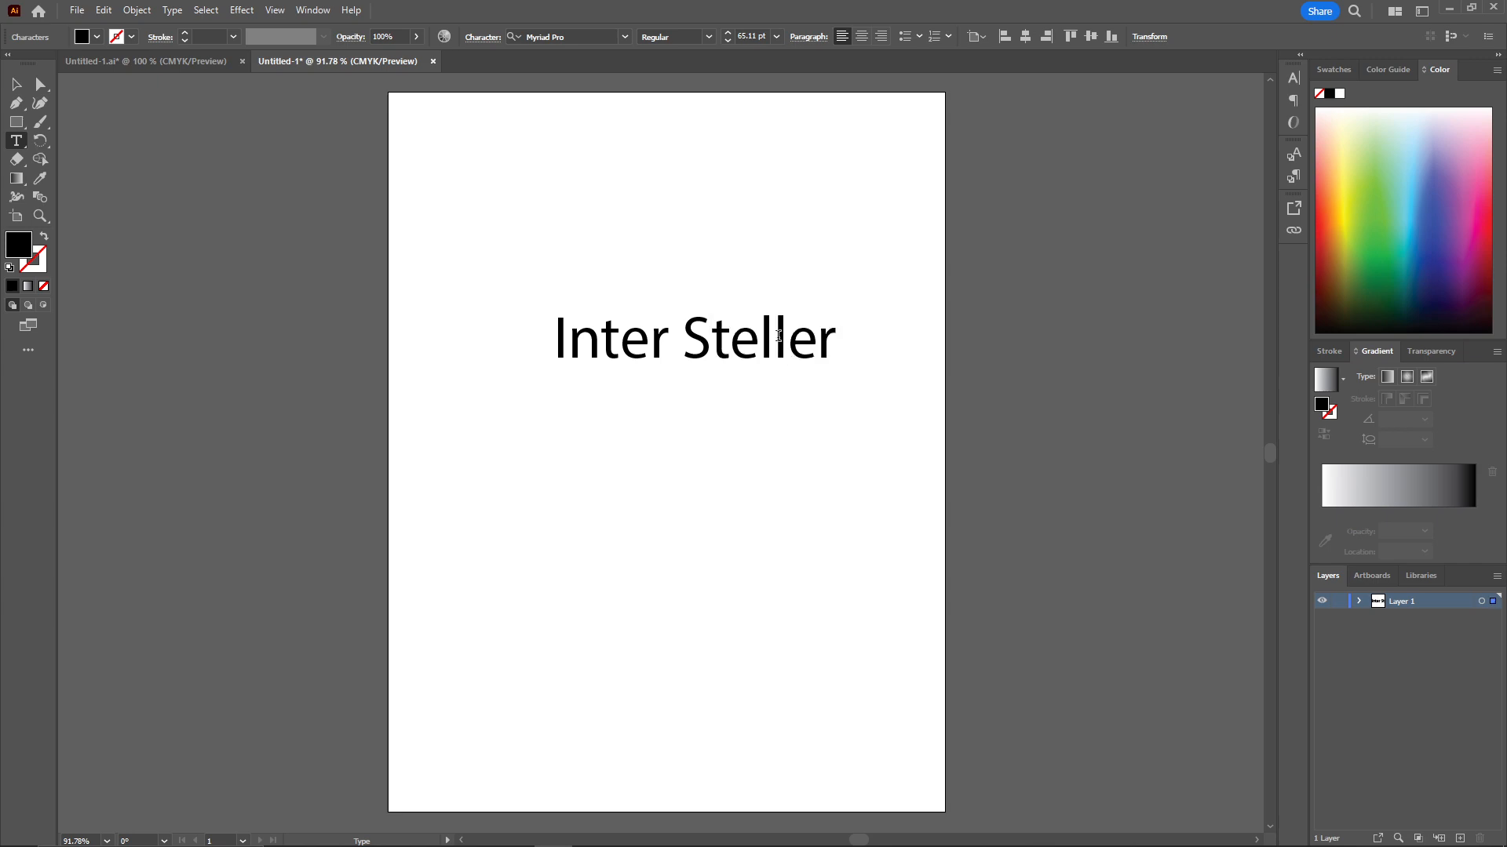
key("Escape")
left_click_drag(714, 345, 259, 469)
Step: Add the separate text "IS" near the centre of the artboard, enlarged to about 308 pt
left_click(11, 144)
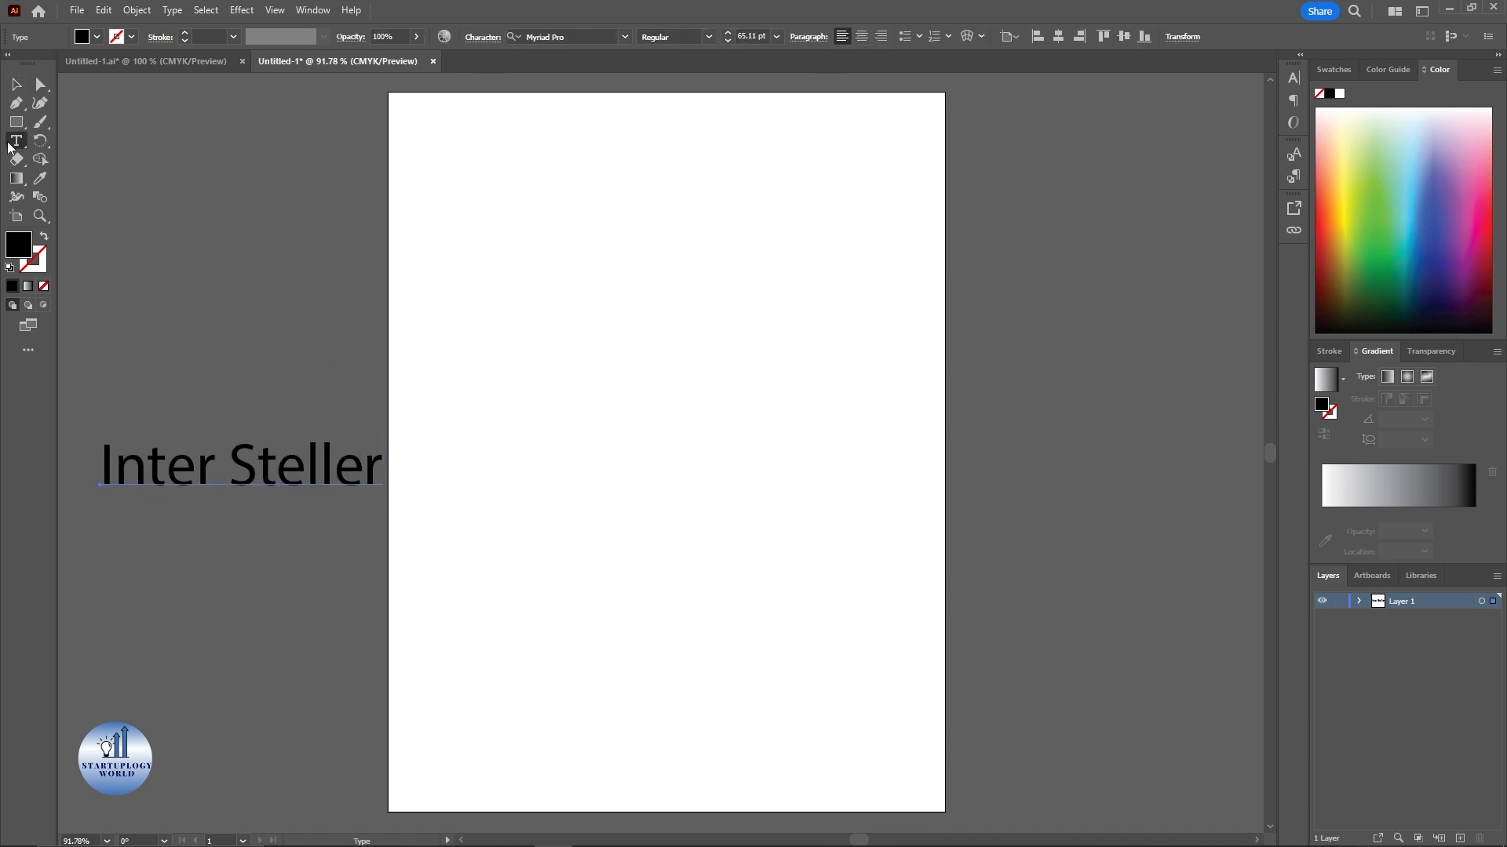
left_click(585, 317)
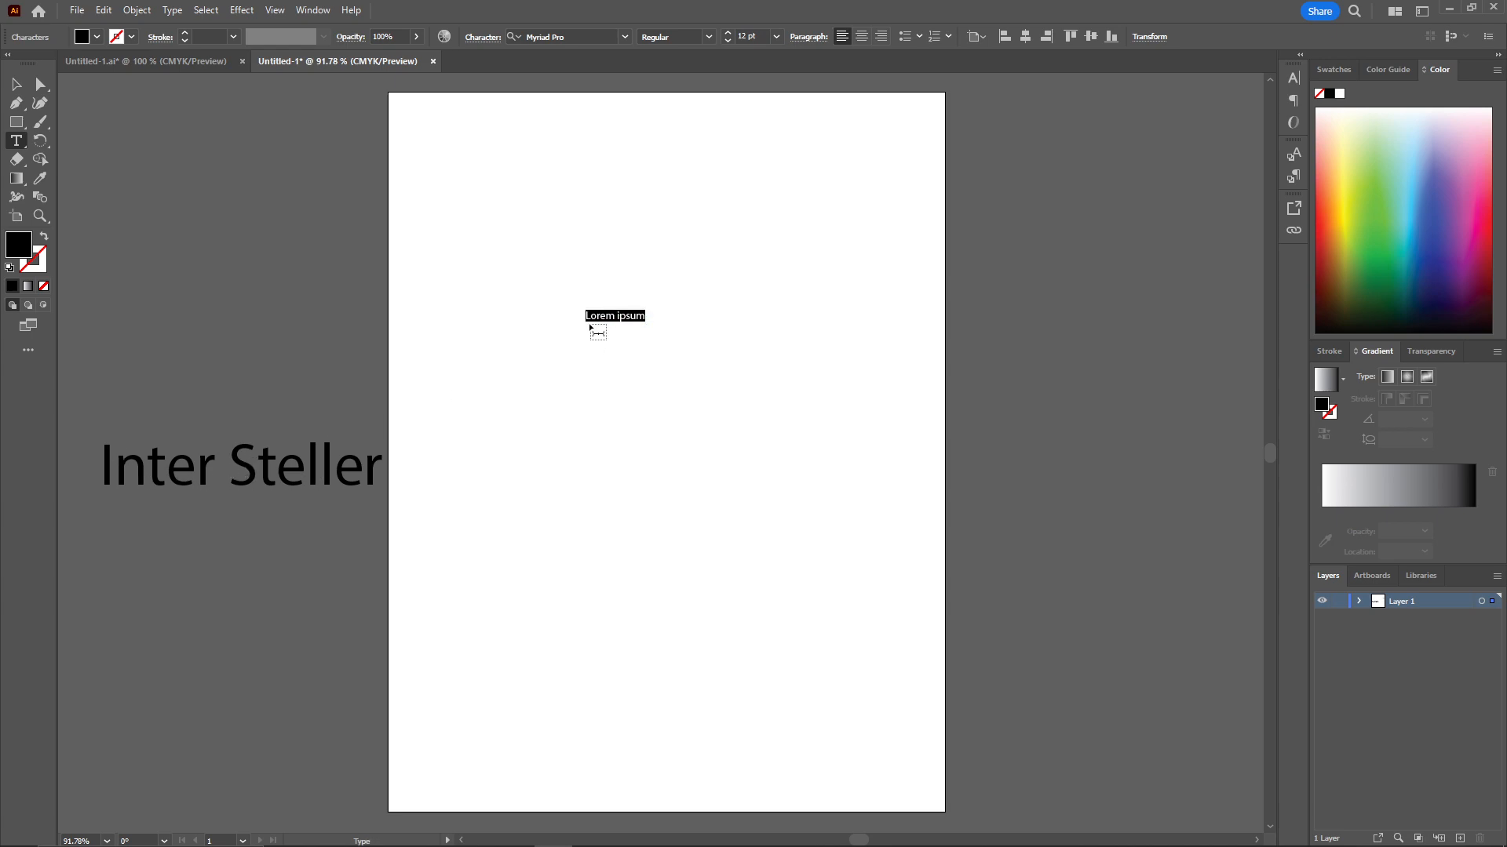
key("BackSpace")
key("Escape")
left_click(591, 318)
left_click_drag(592, 319, 906, 736)
left_click(893, 474)
left_click_drag(886, 477, 866, 469)
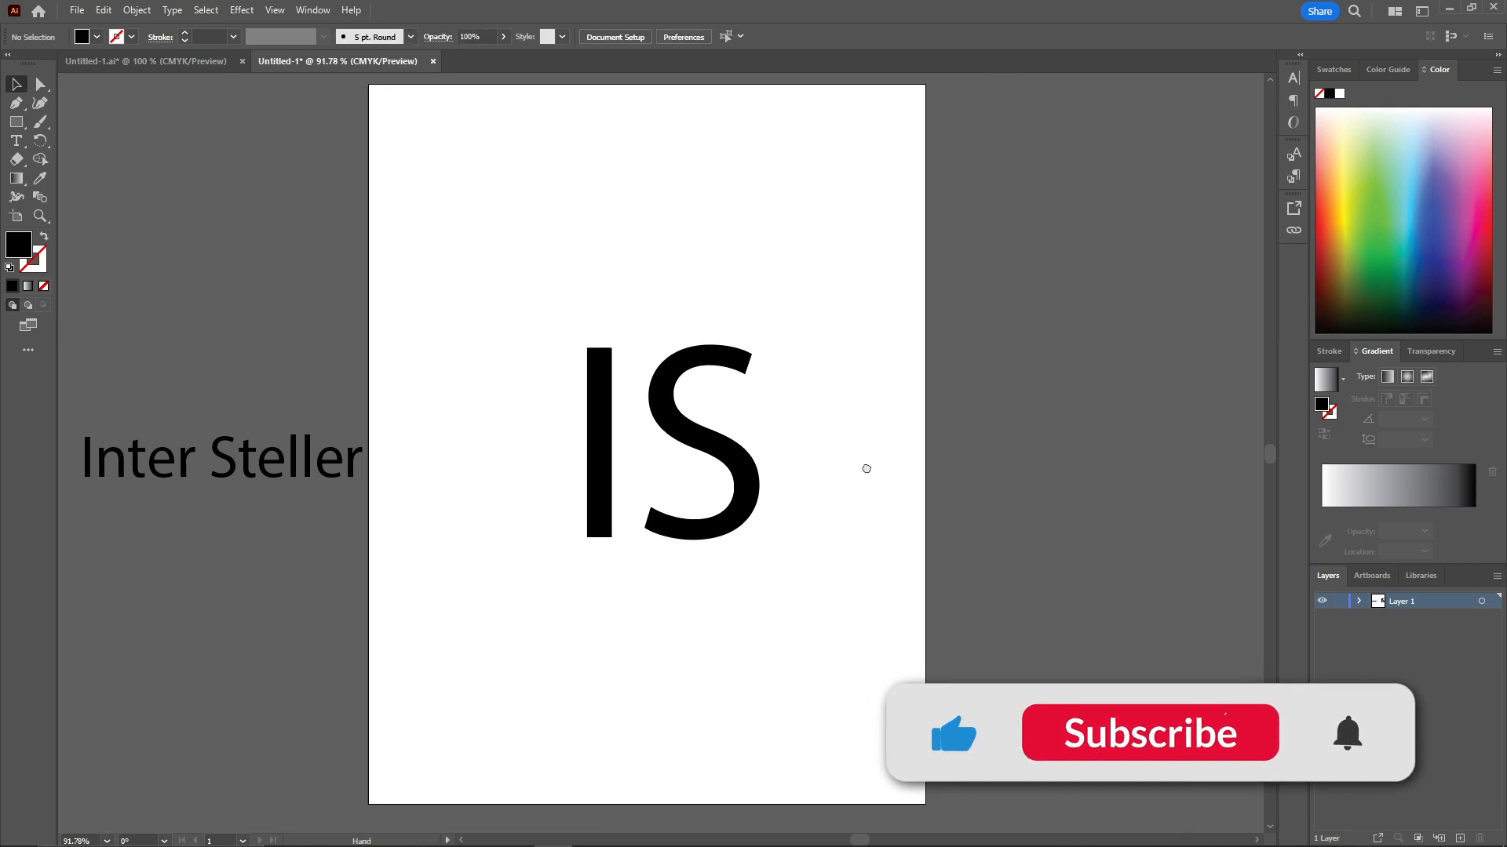
left_click_drag(754, 437, 738, 404)
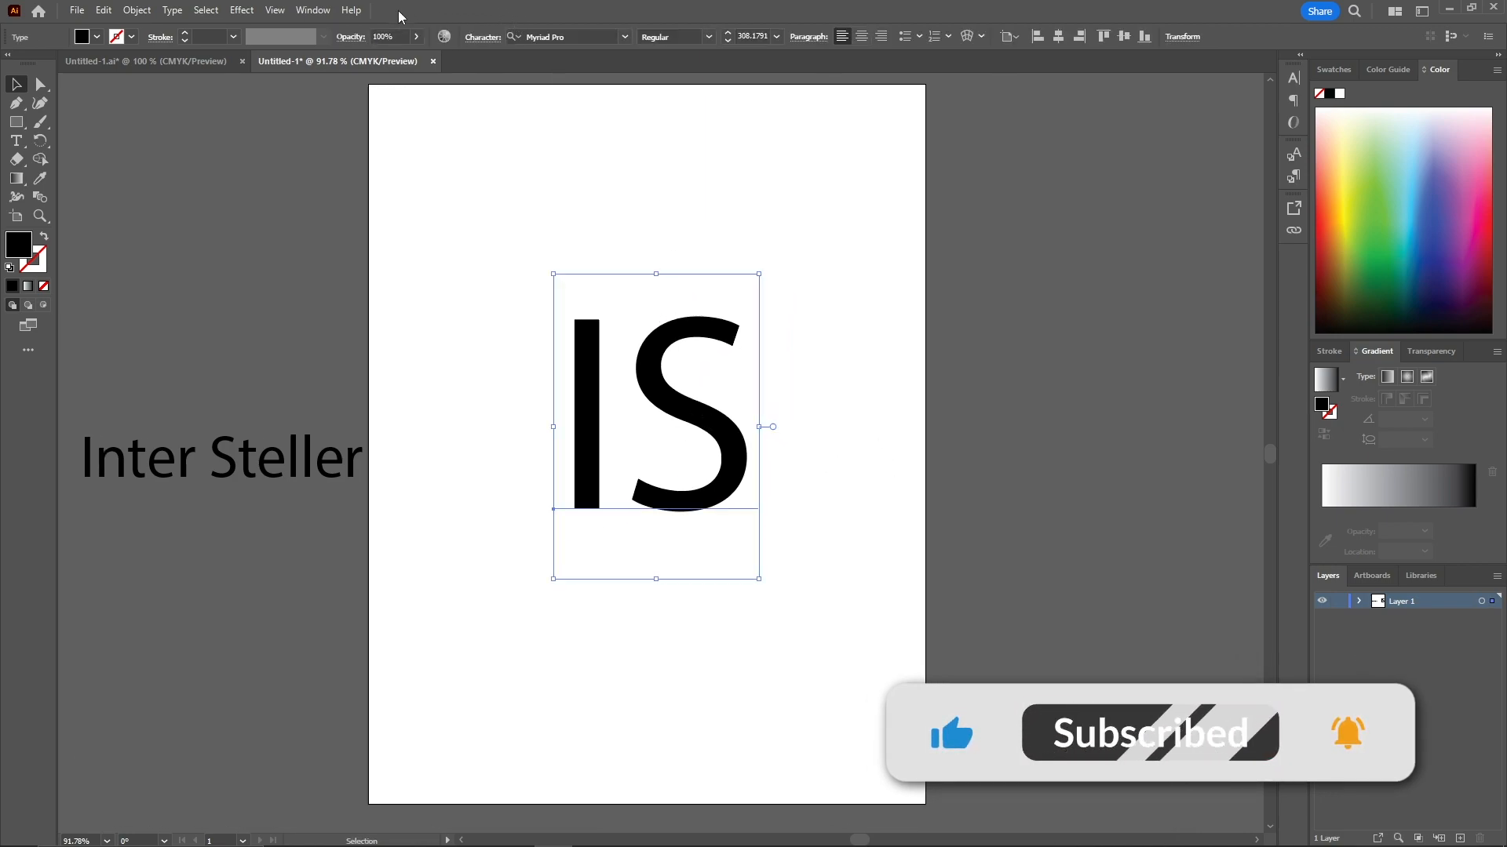
Step: Set the font of the "IS" text to Palatino Linotype Regular
left_click(579, 32)
key("Down")
key("Down")
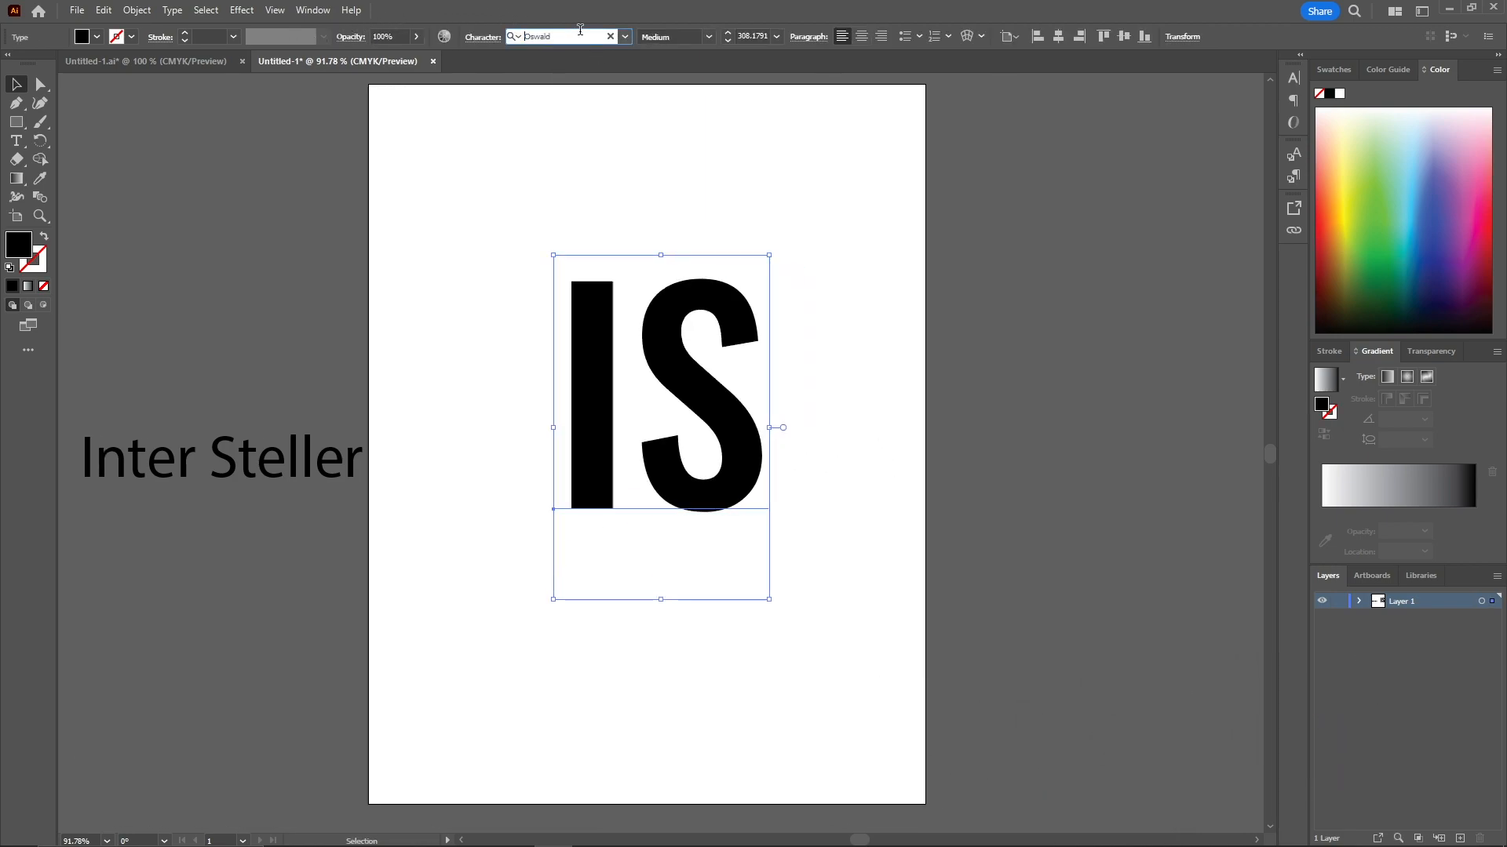
key("Down")
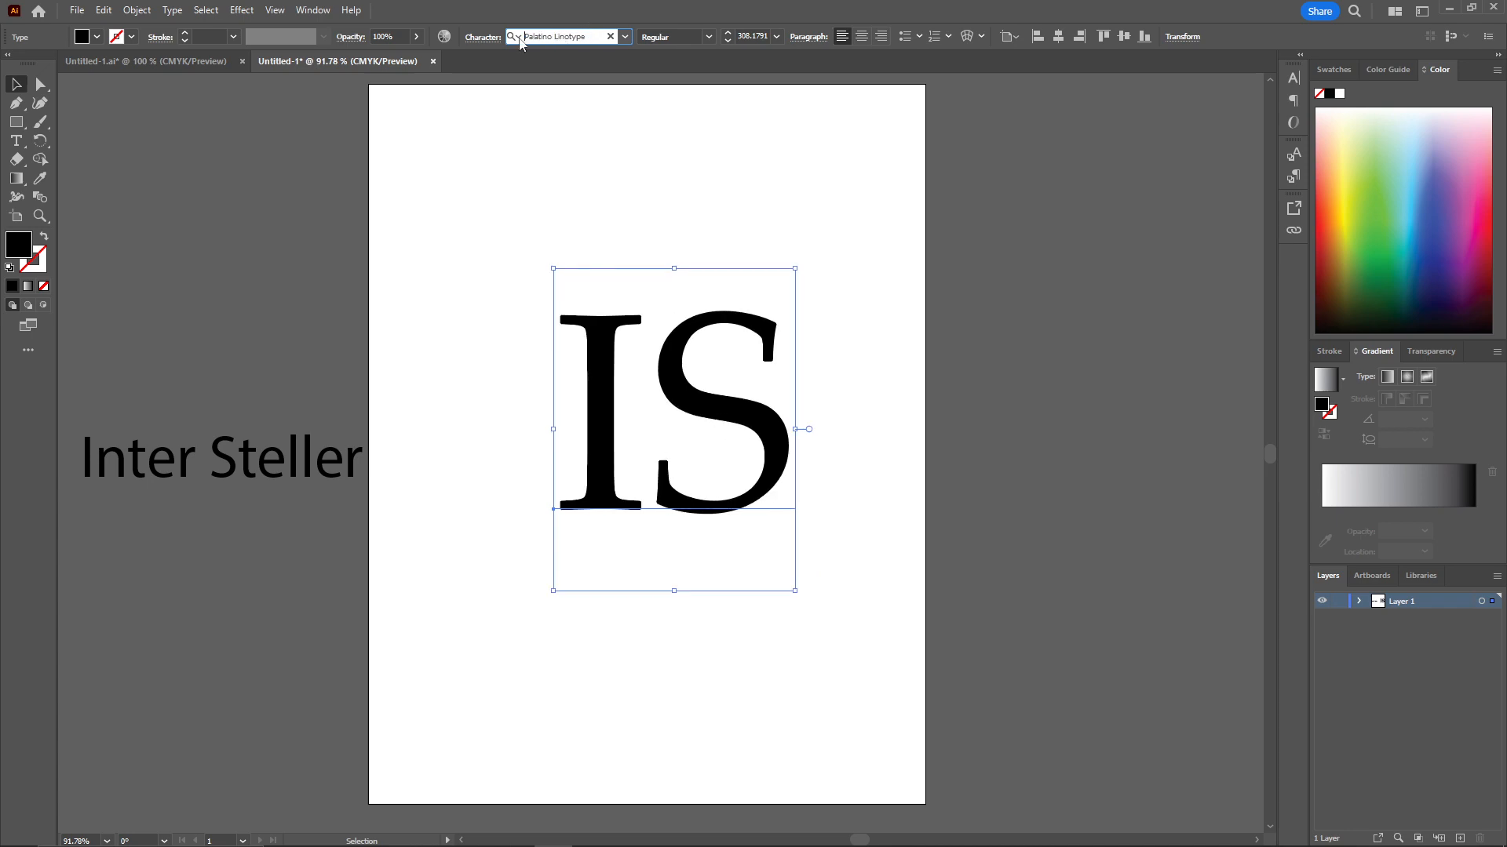
left_click(652, 226)
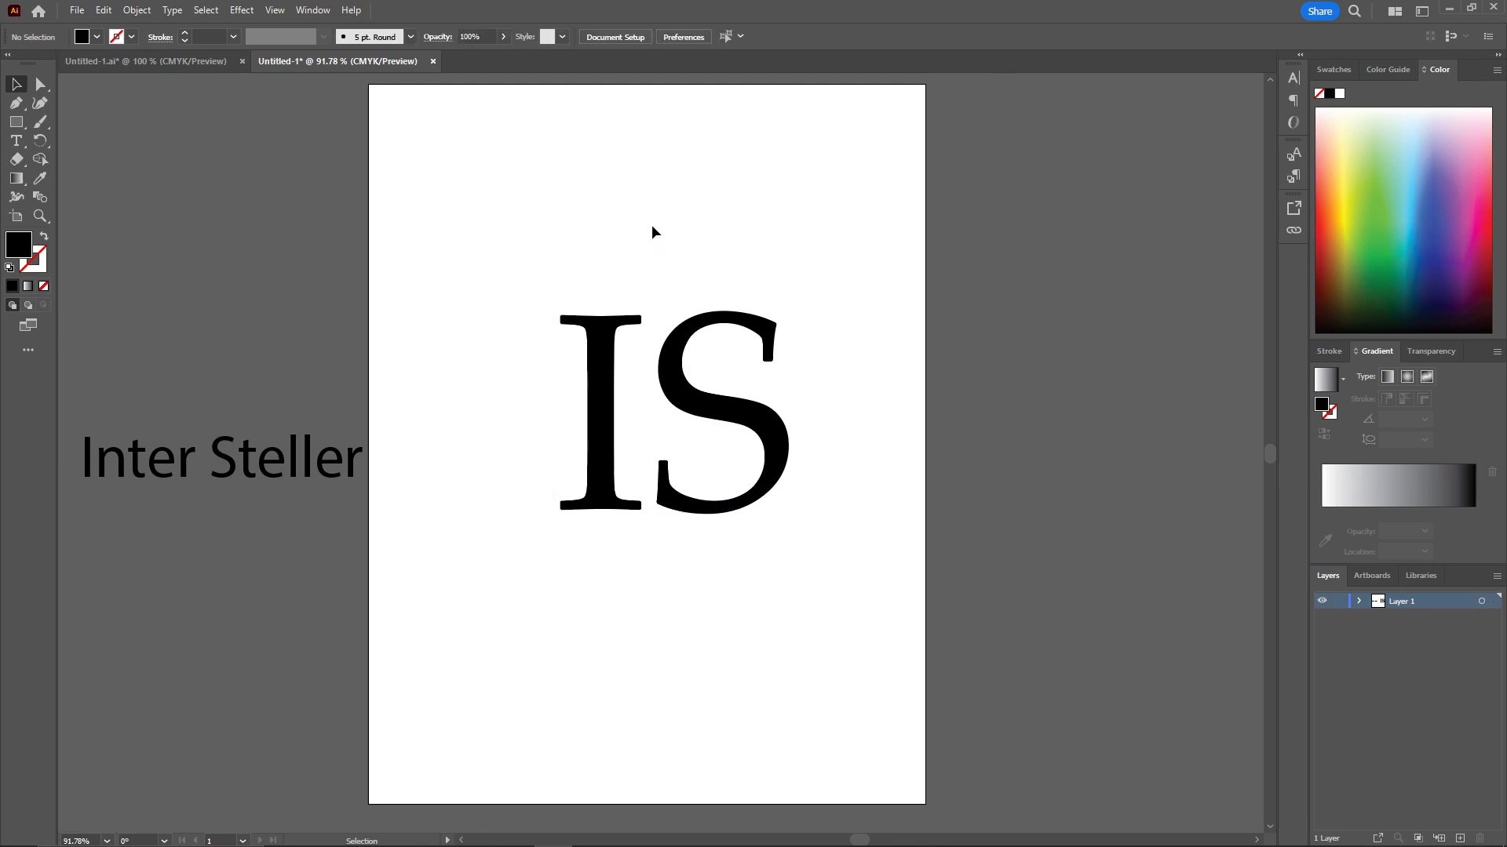
Step: Try the Direct Selection tool on the live "IS" text and shift the text slightly upward
key("a")
left_click(688, 399)
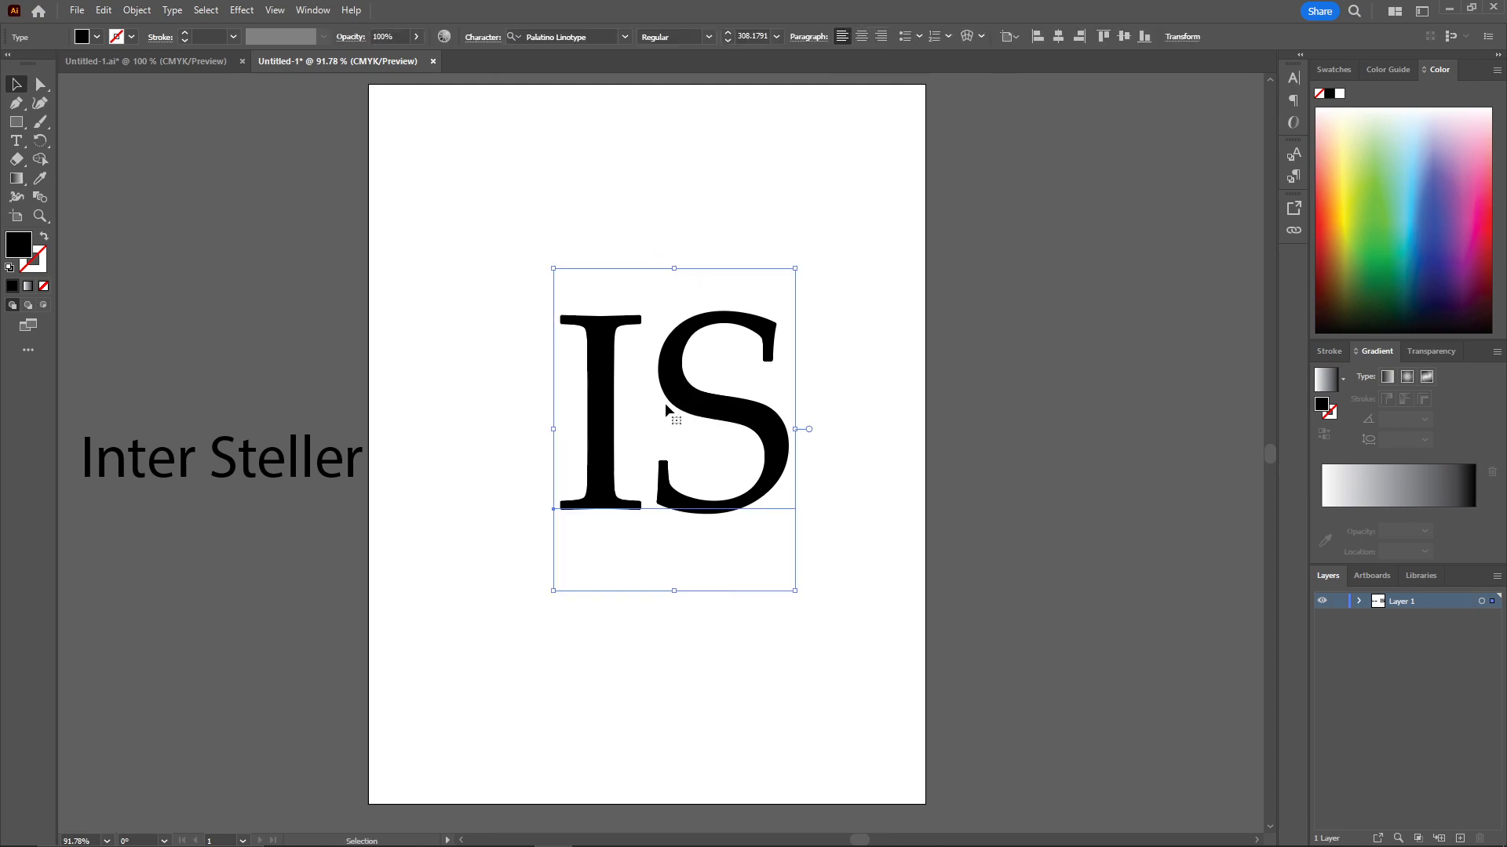
key("ctrl+shift+a")
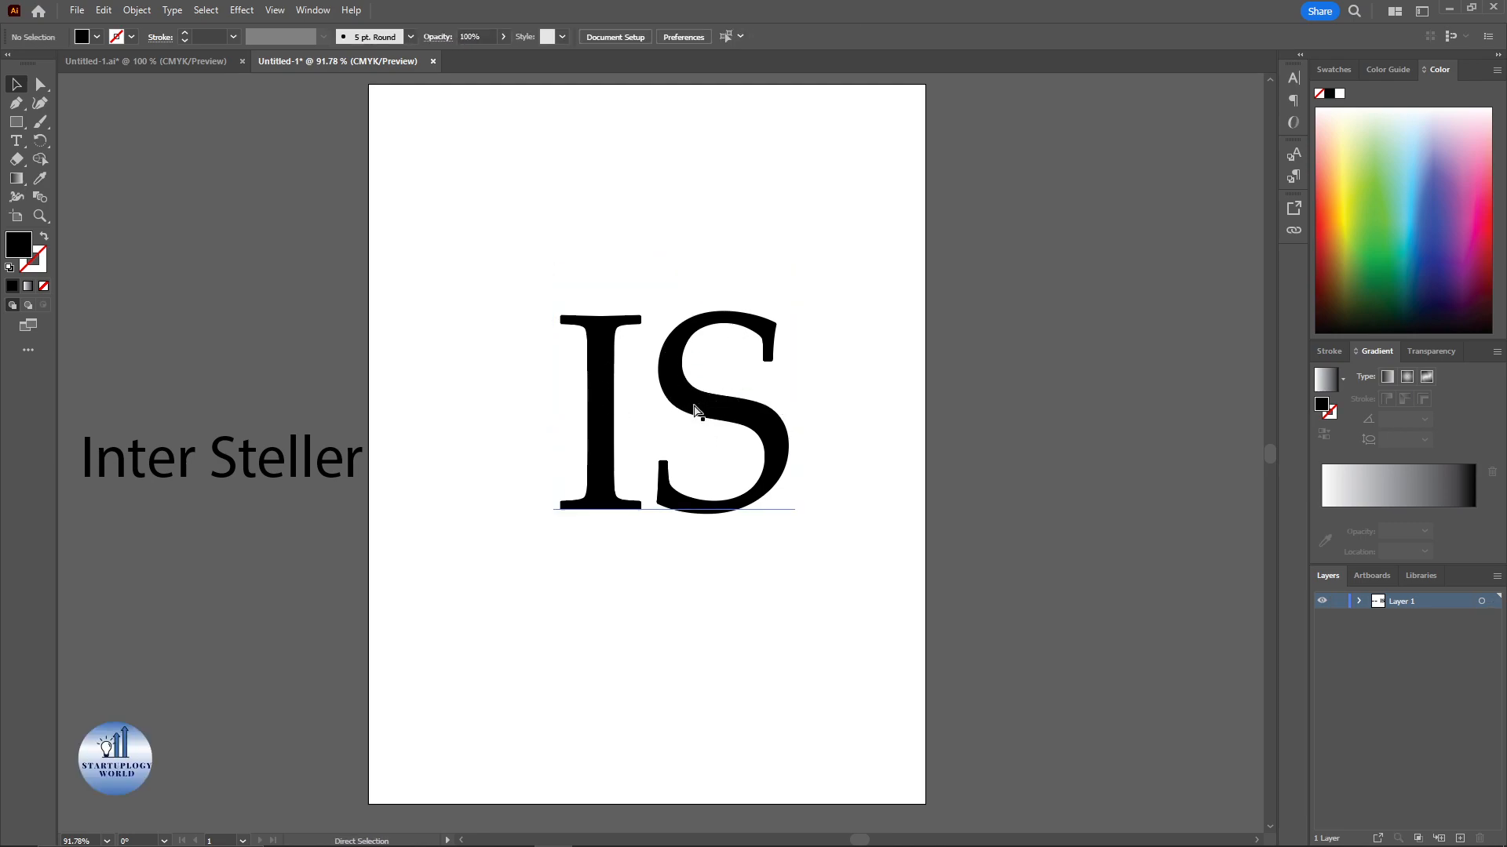
left_click(696, 409)
left_click_drag(695, 409, 726, 407)
key("ctrl+shift+a")
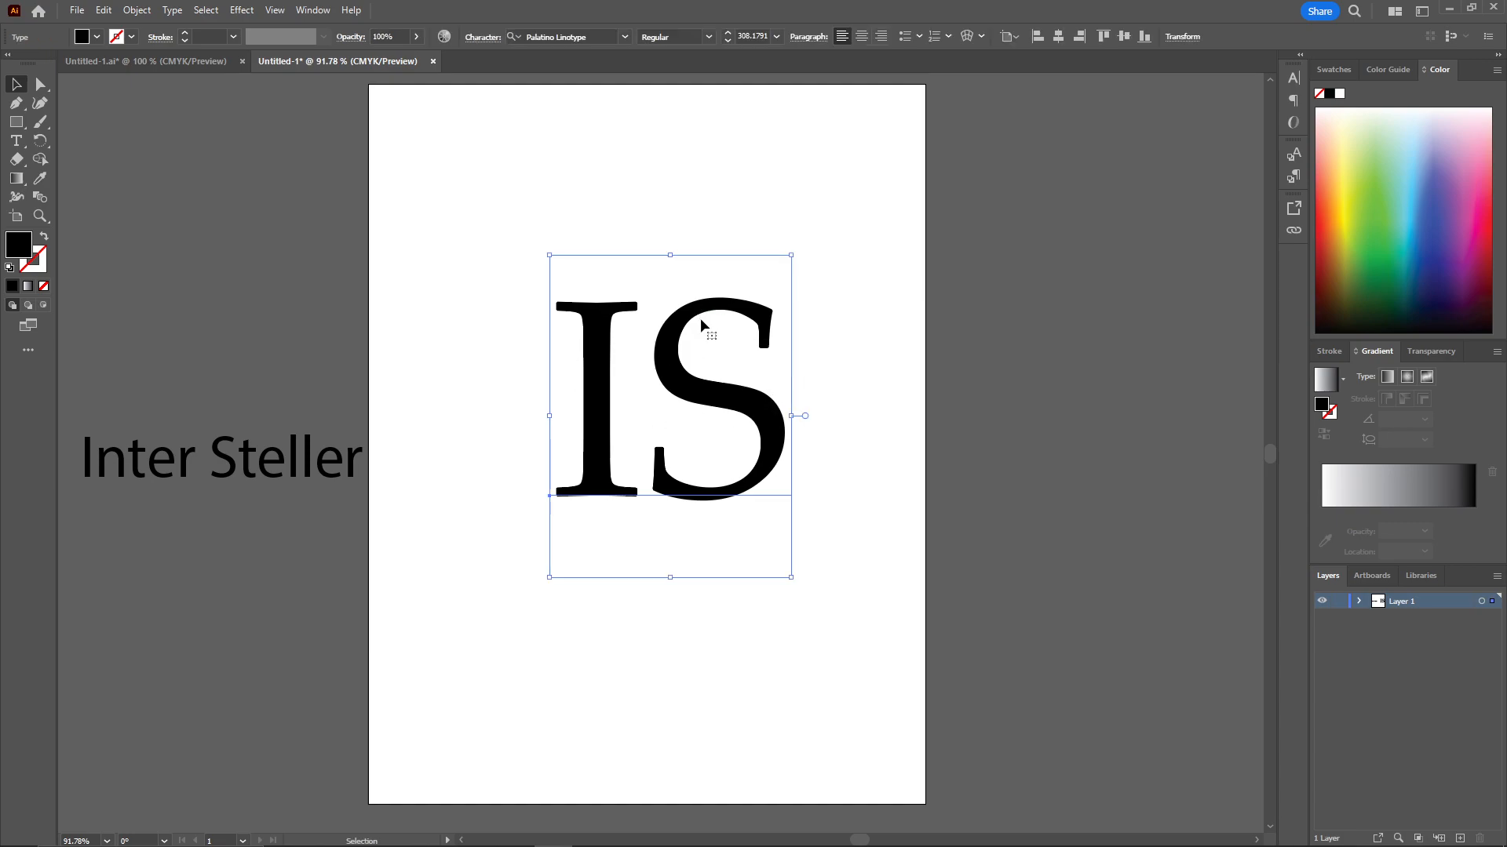
Step: Convert the "IS" text to outlines and ungroup the two letters
left_click(172, 10)
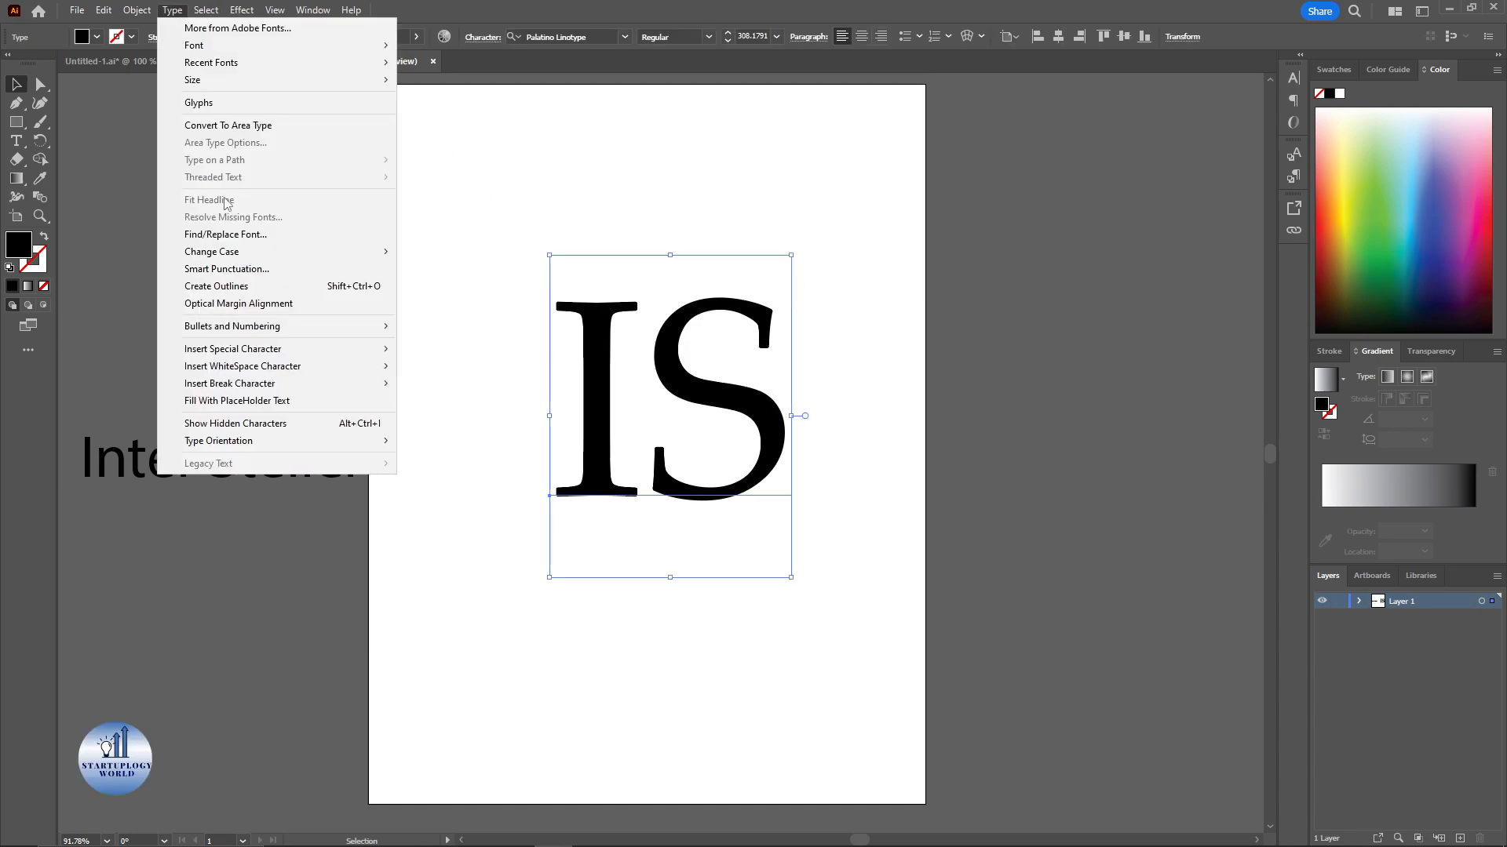
left_click(275, 295)
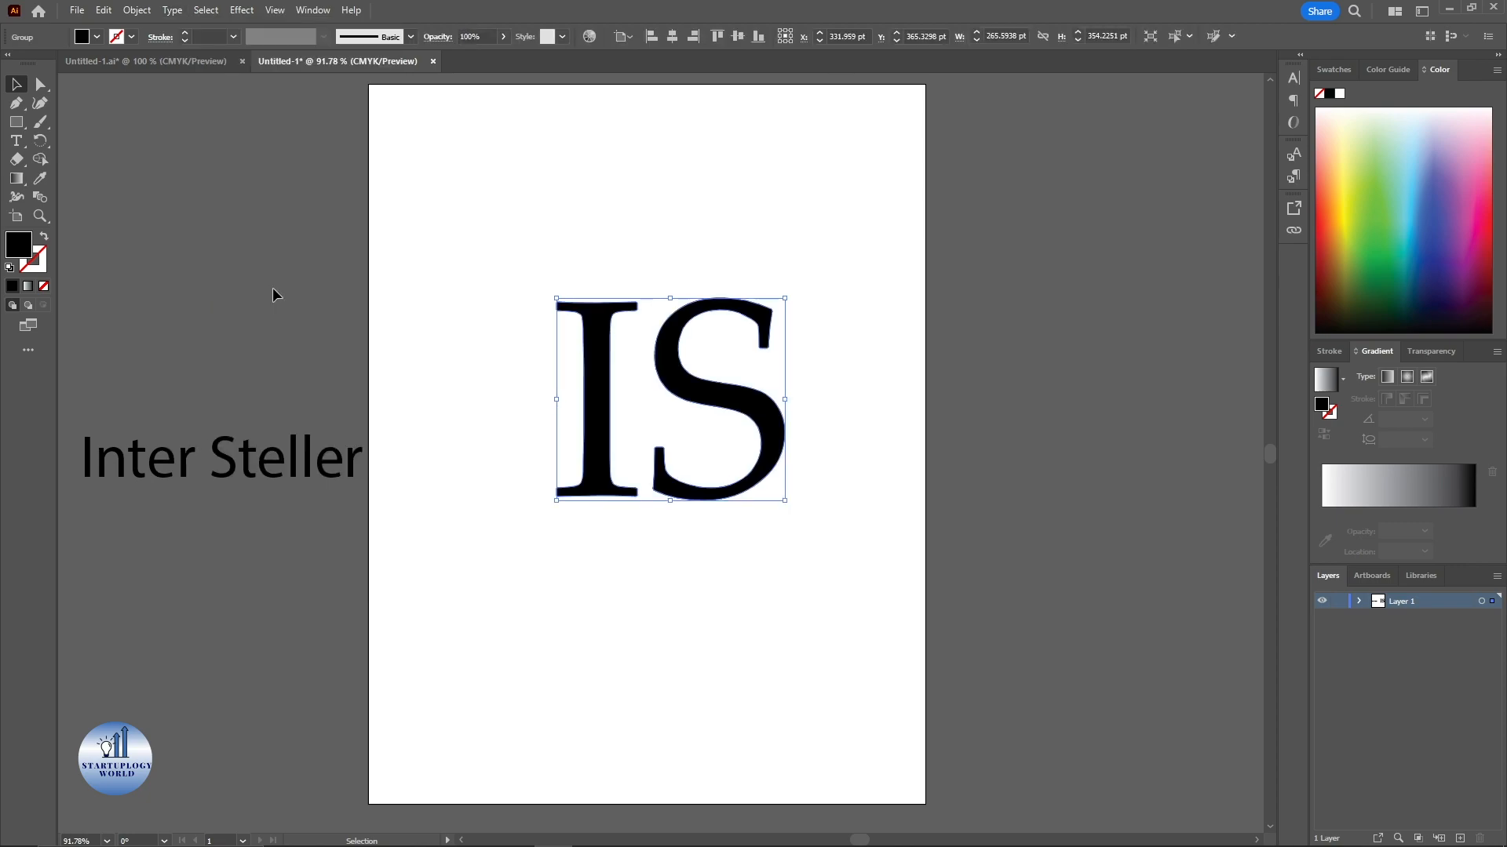
right_click(679, 386)
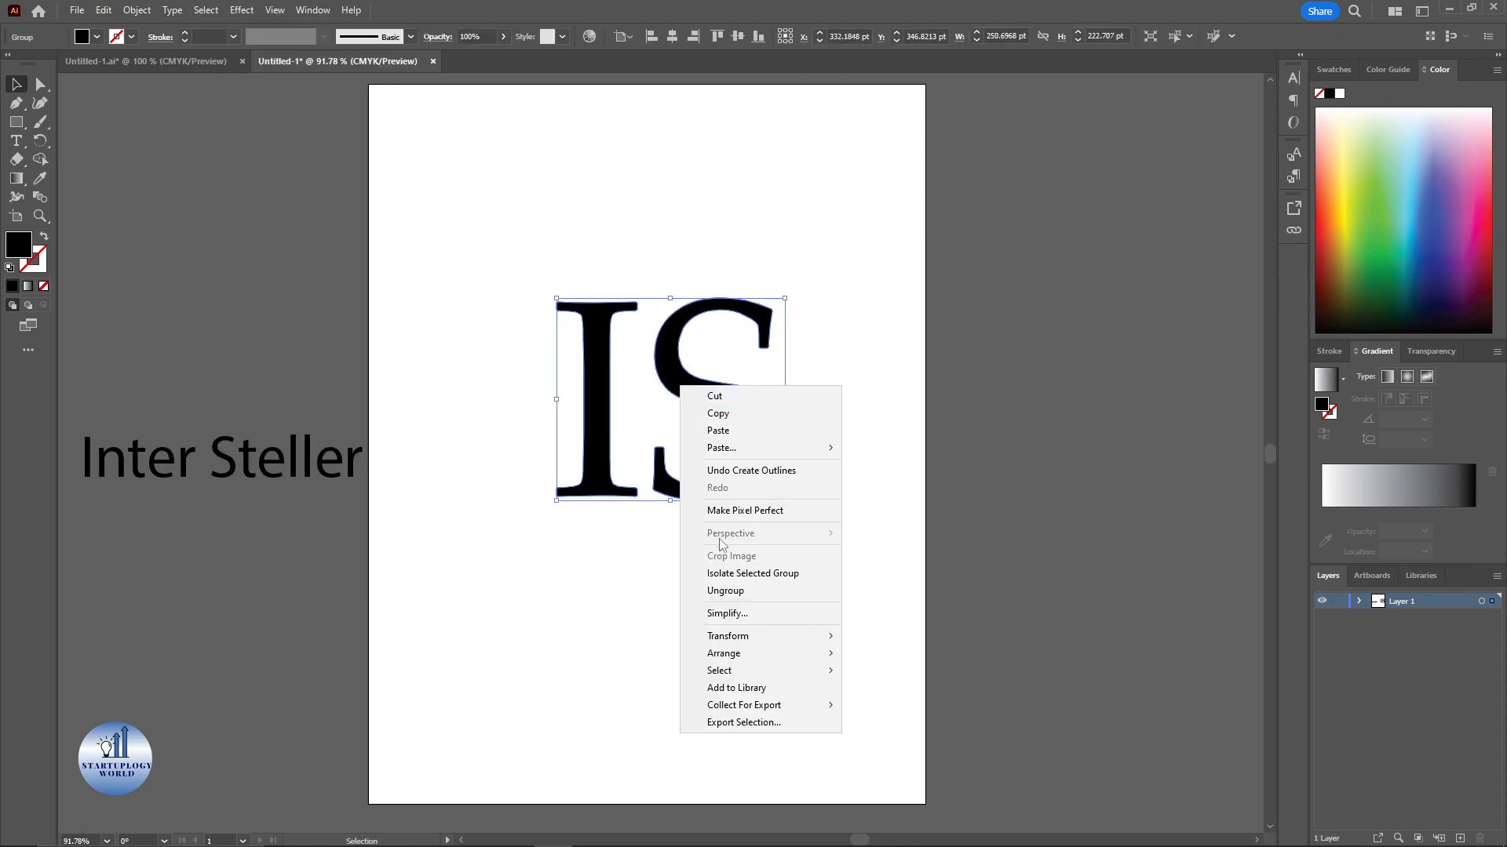
left_click(728, 592)
Step: Move the outlined S and I apart as a test, and undo both moves
left_click_drag(767, 403, 792, 378)
left_click_drag(604, 416, 574, 371)
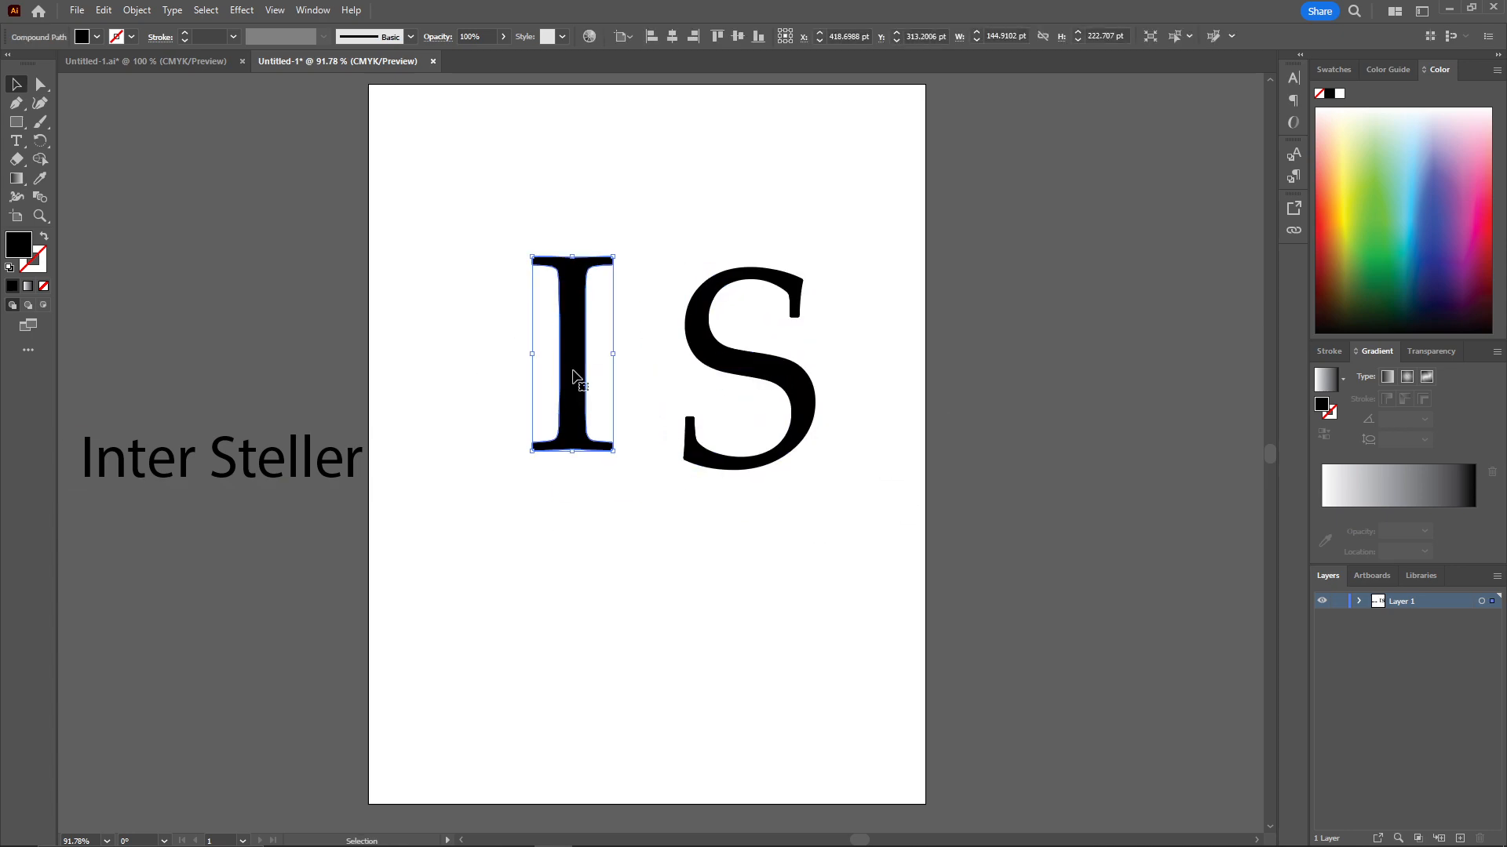
key("ctrl+z")
key("ctrl+z")
Step: Scale the S down to about 108 x 166 pt and centre it horizontally and vertically over the I
left_click(696, 398)
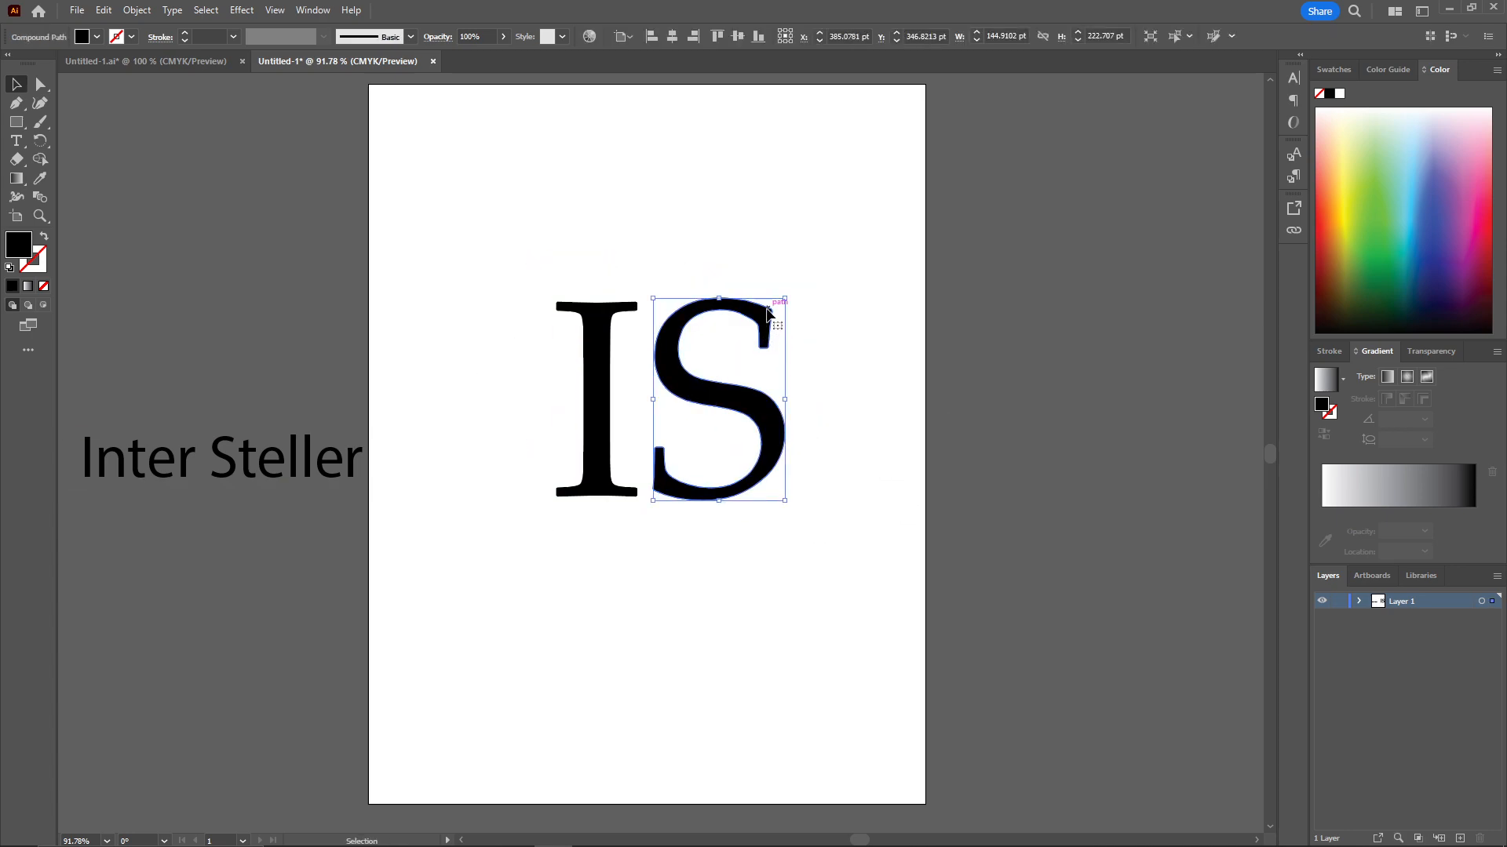
left_click_drag(786, 299, 753, 323)
left_click_drag(731, 433, 633, 414)
left_click_drag(533, 251, 683, 546)
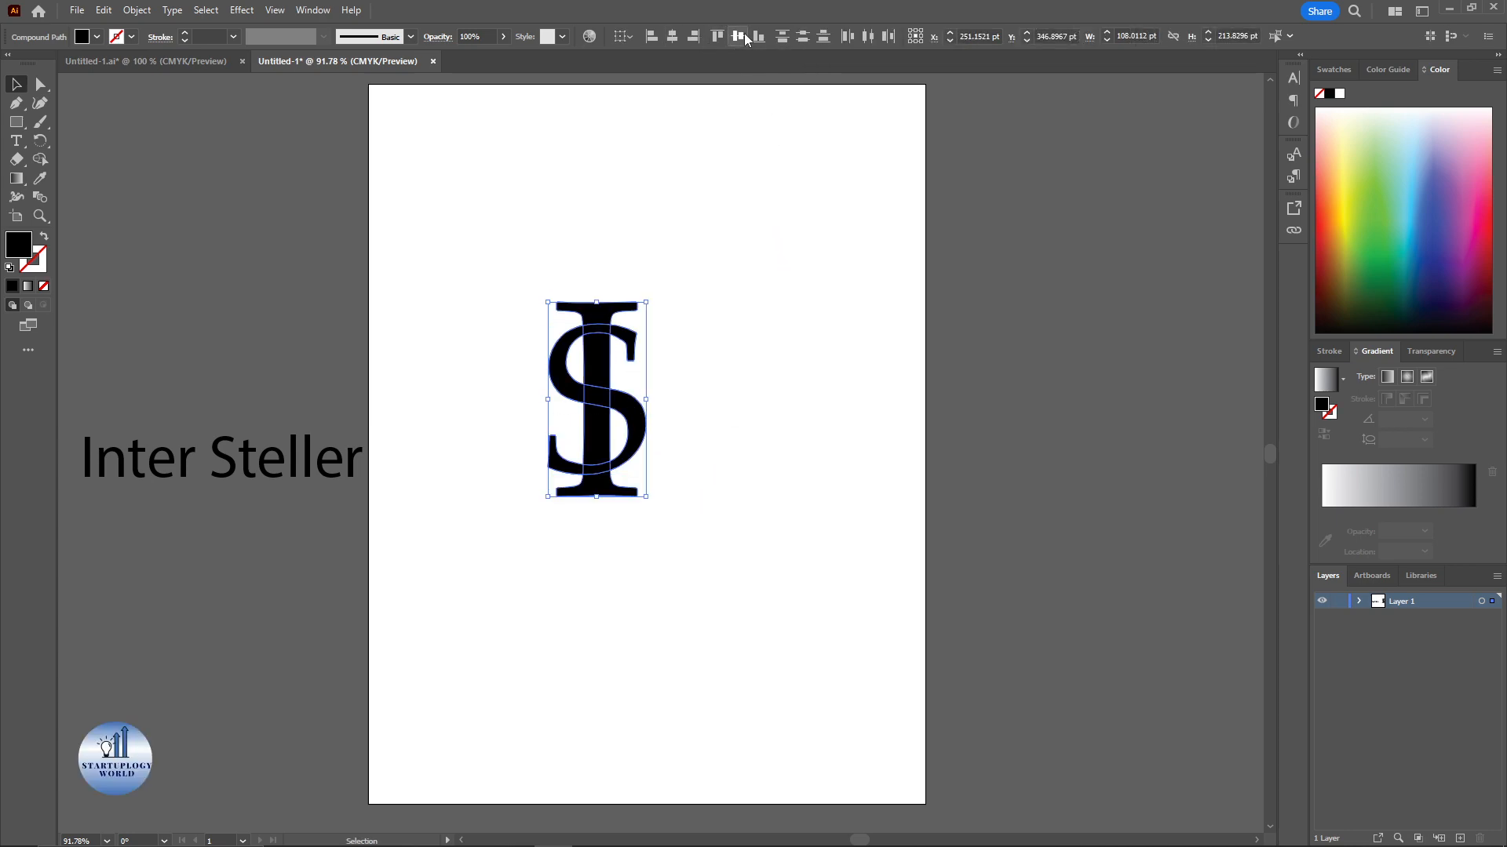
left_click(672, 240)
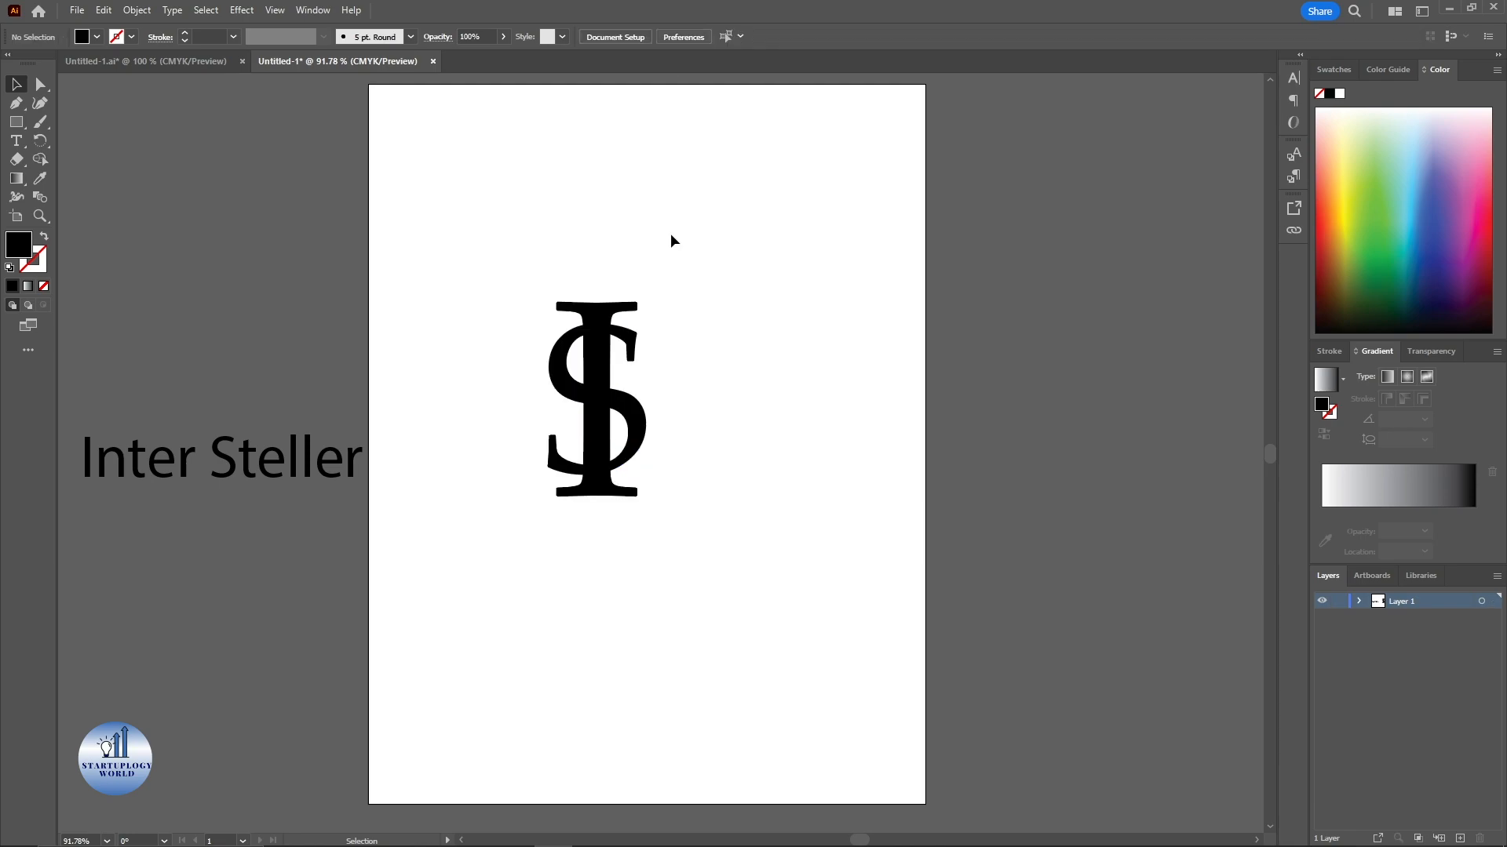
Step: Move the overlapping I and S together to the right, nearer the middle of the artboard
left_click_drag(532, 252, 669, 518)
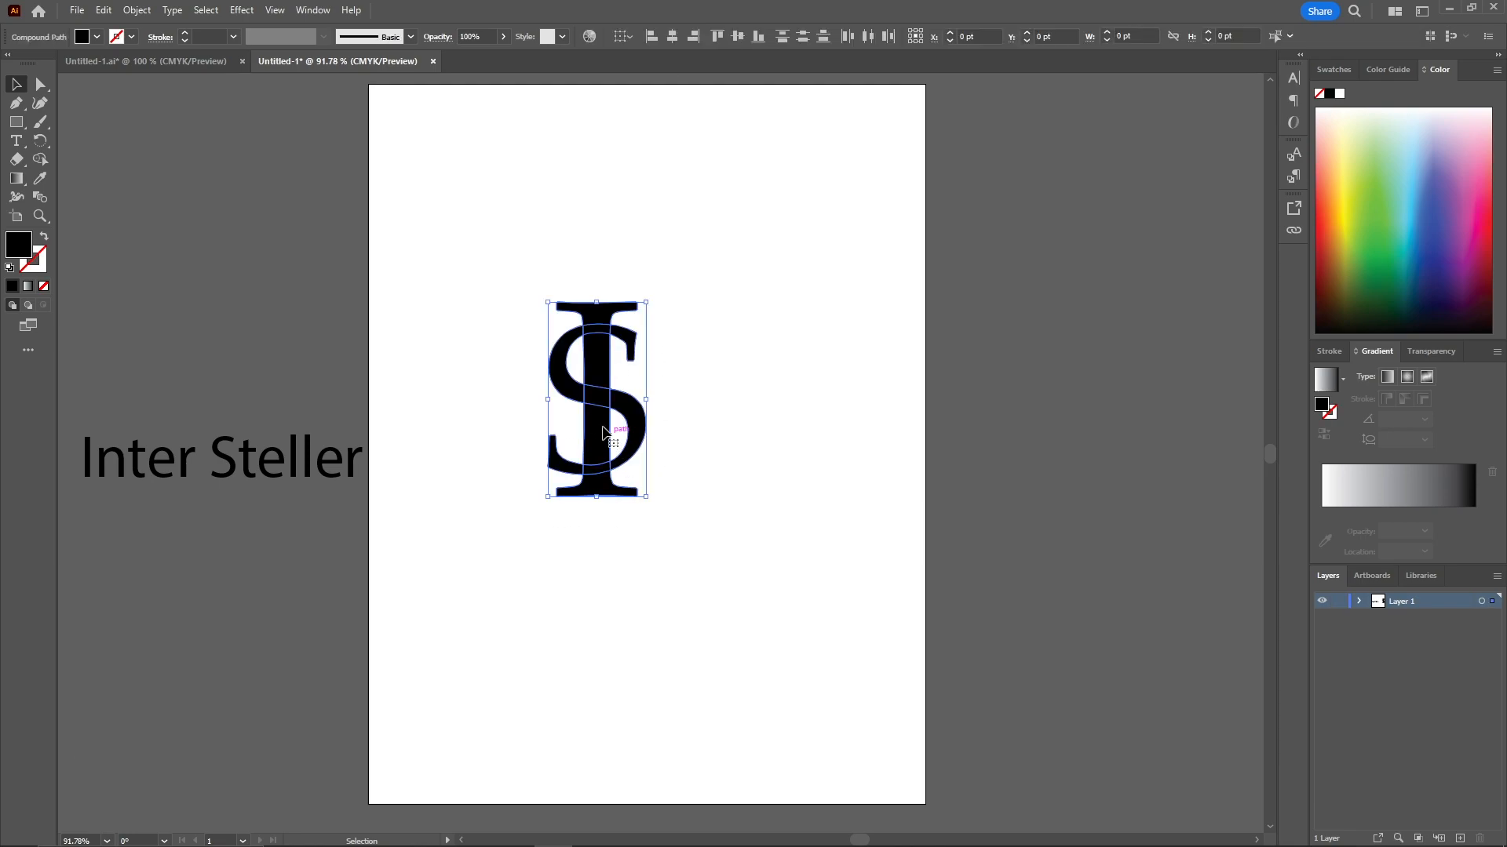
left_click_drag(597, 375, 633, 378)
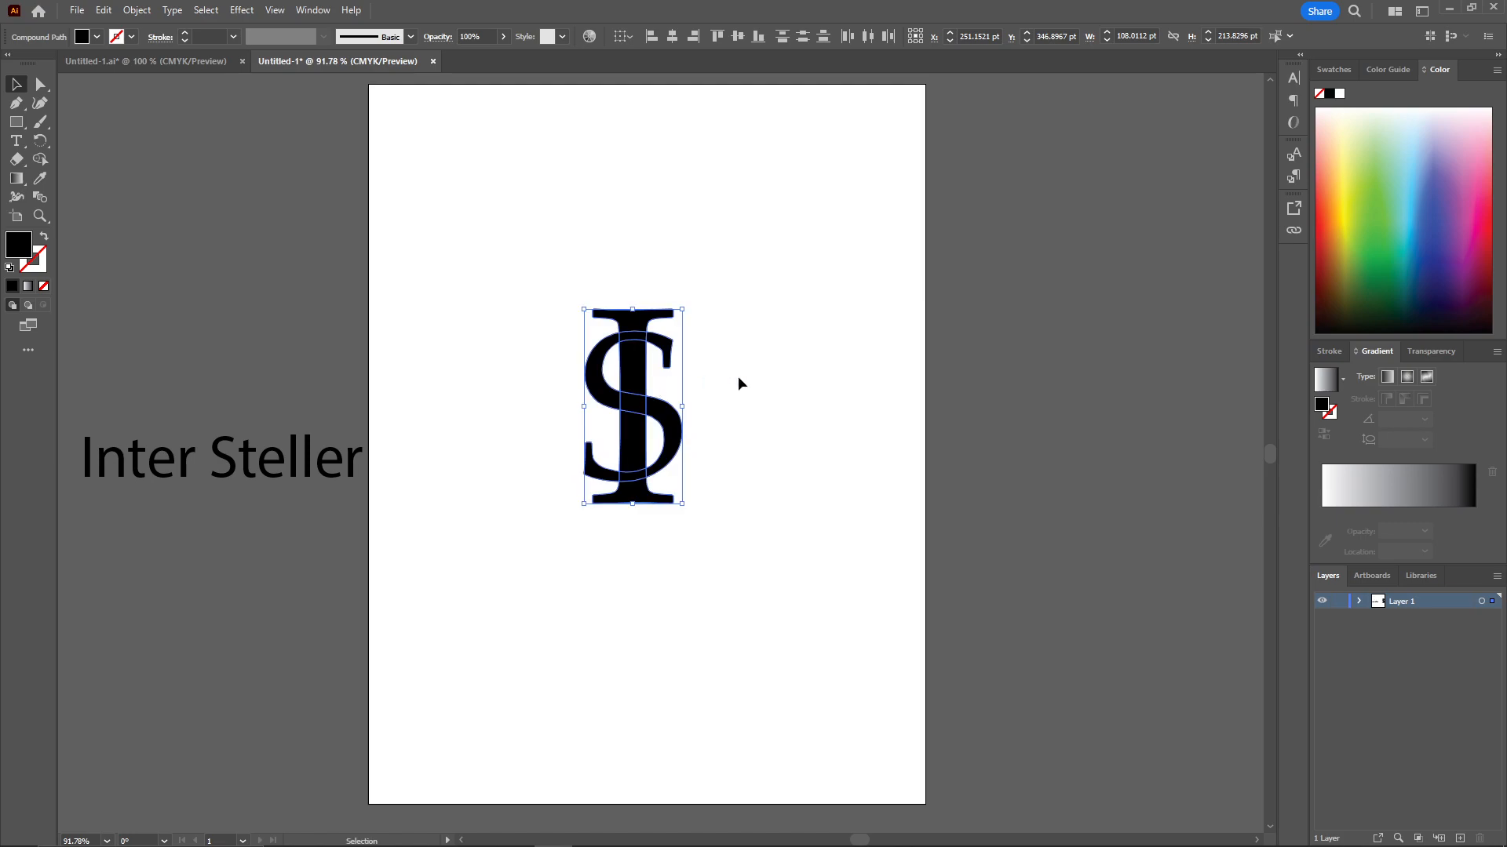
left_click(738, 378)
scroll(737, 378, "up", 1)
scroll(727, 317, "up", 2)
left_click_drag(727, 317, 754, 317)
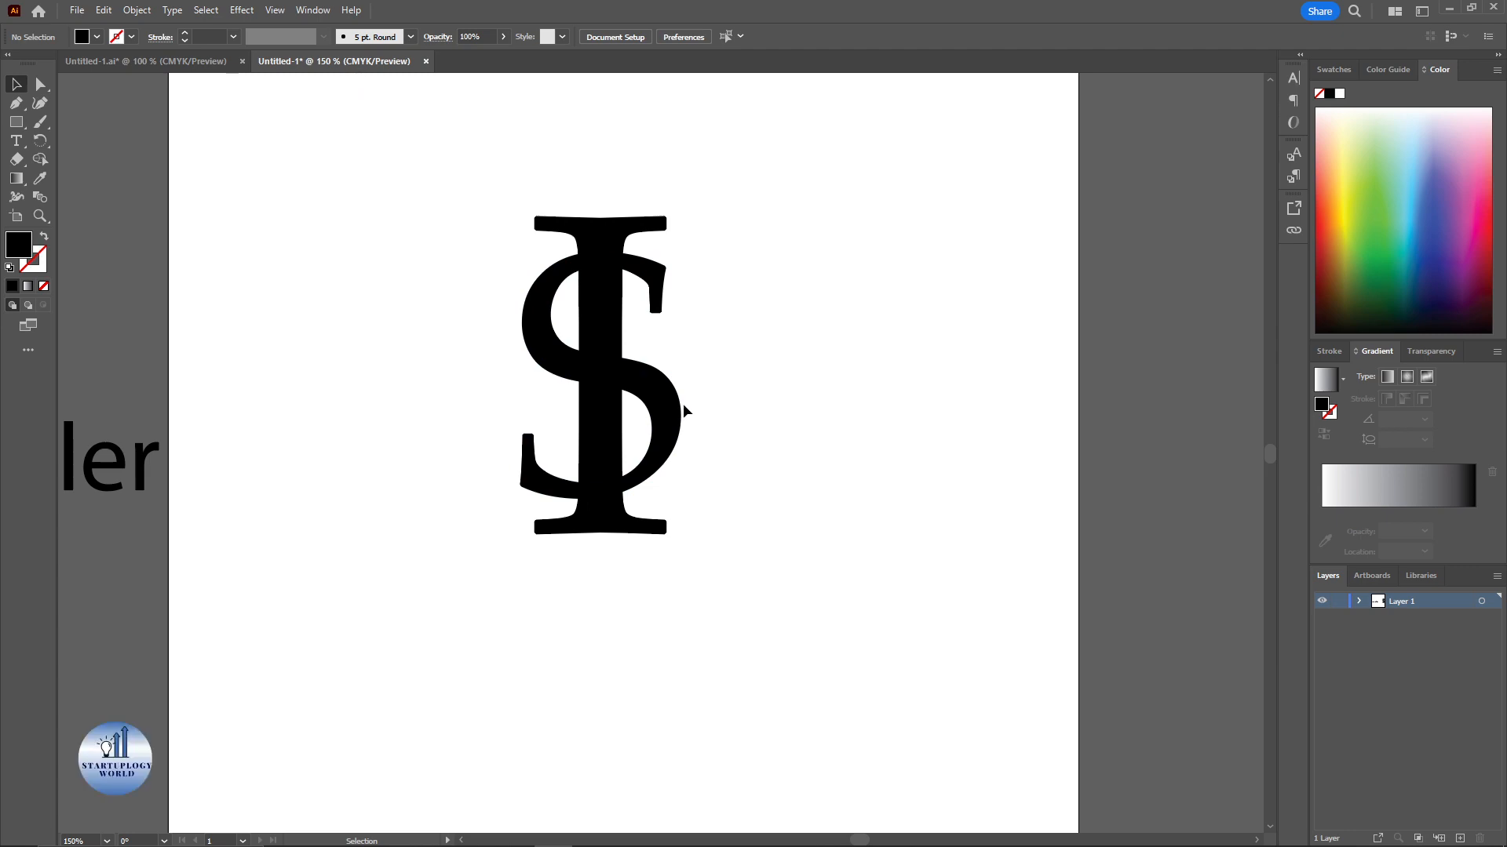
Step: Offset the S outline outward by 4 pt with miter joins
left_click(650, 393)
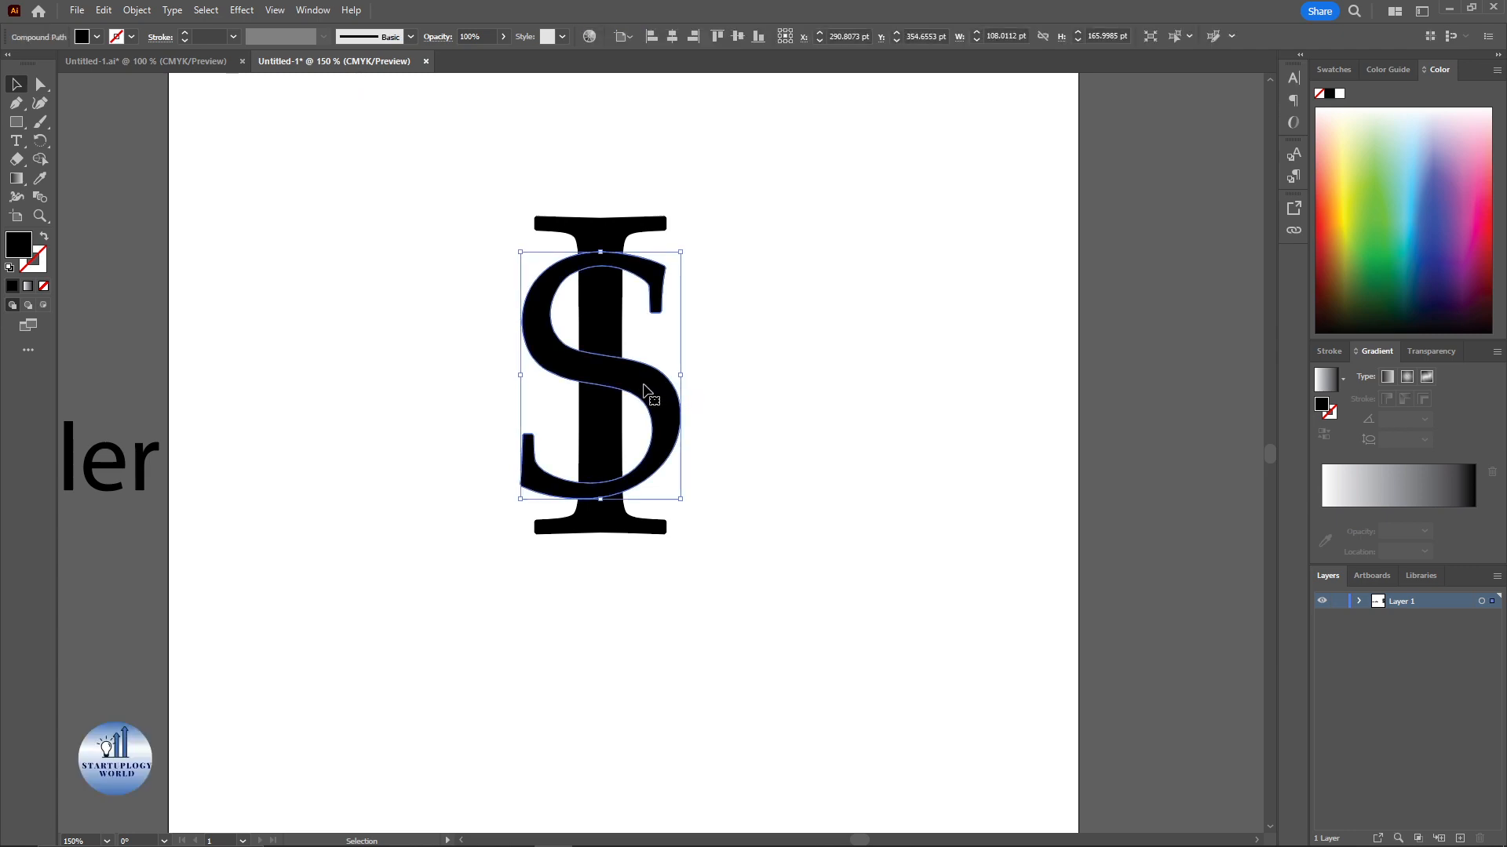
left_click(135, 16)
mouse_move(186, 400)
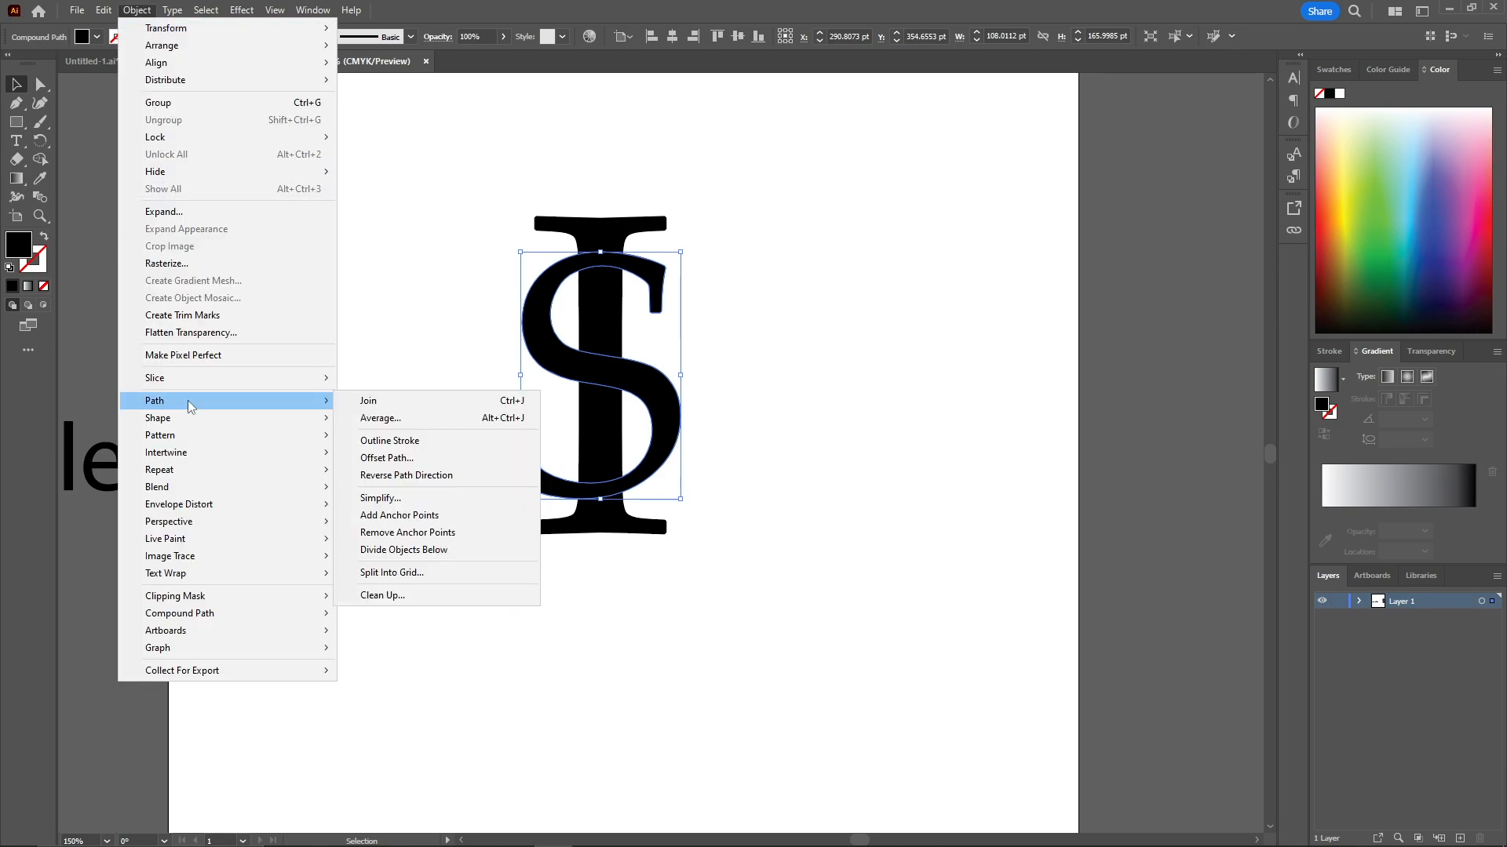
left_click(400, 463)
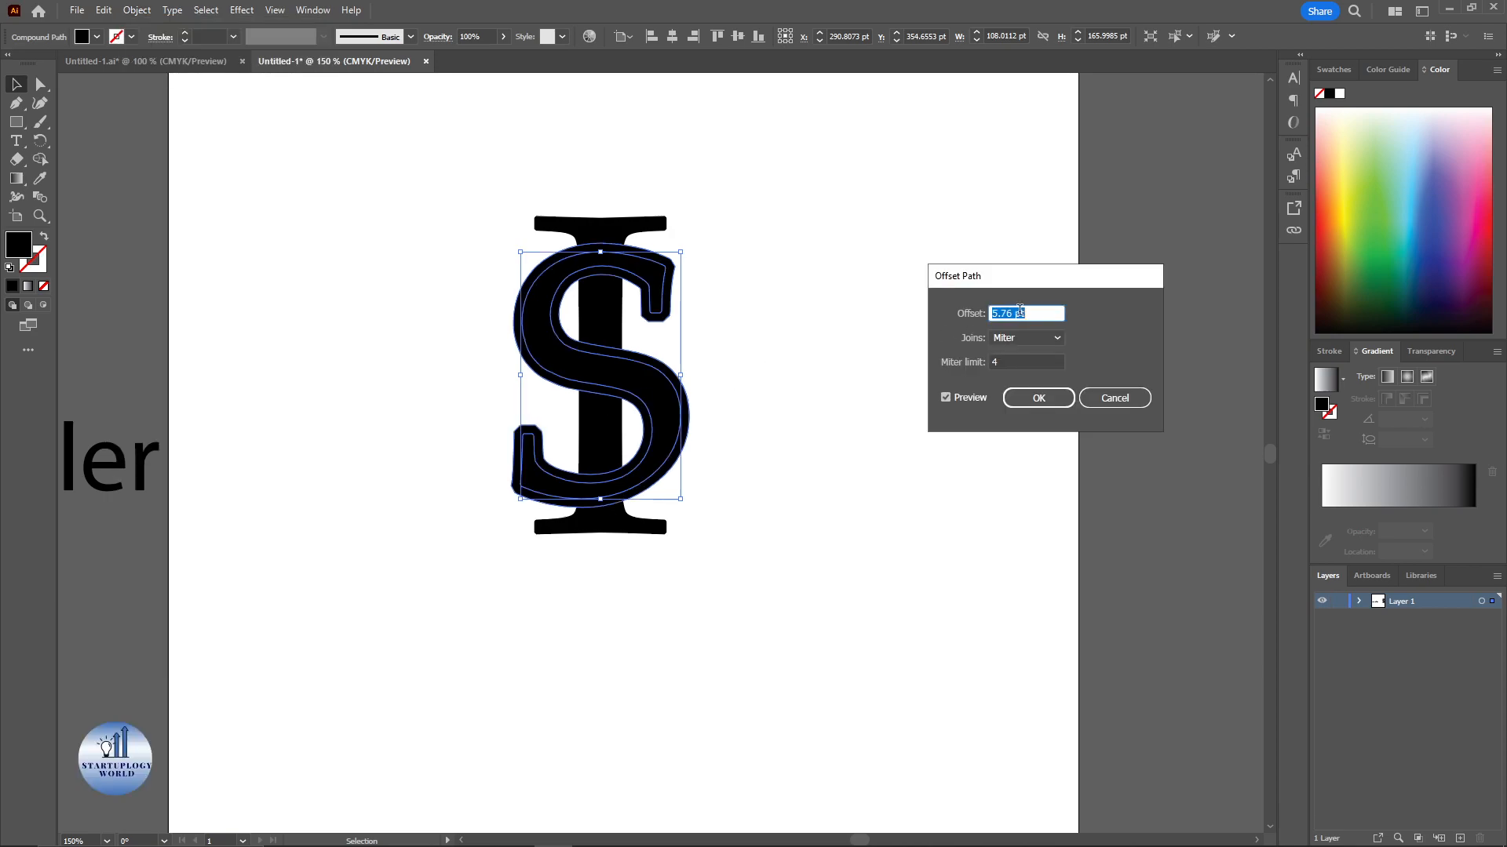
scroll(1032, 313, "down", 6)
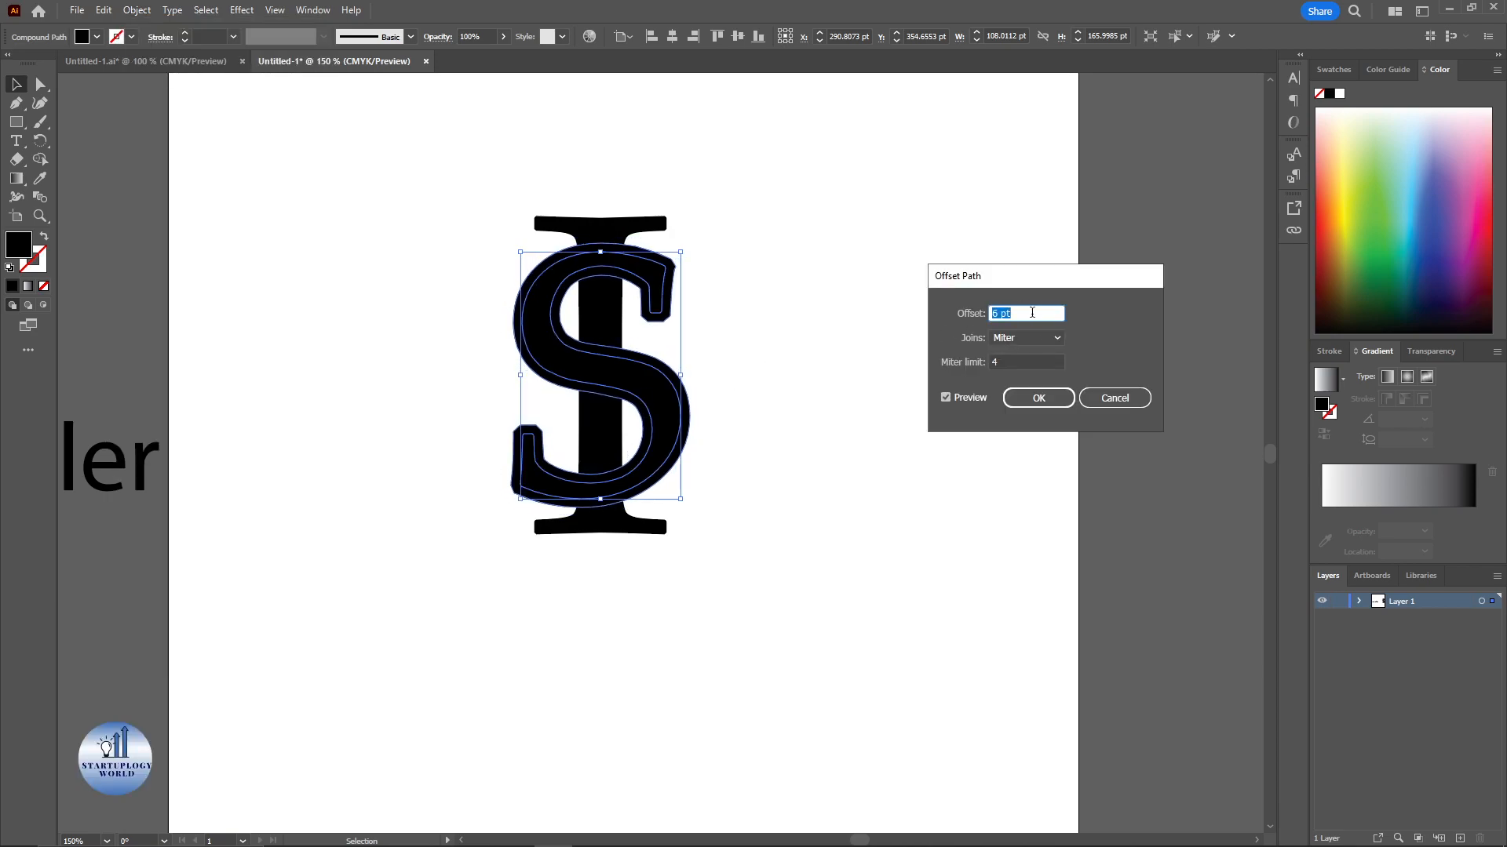
scroll(1032, 313, "up", 1)
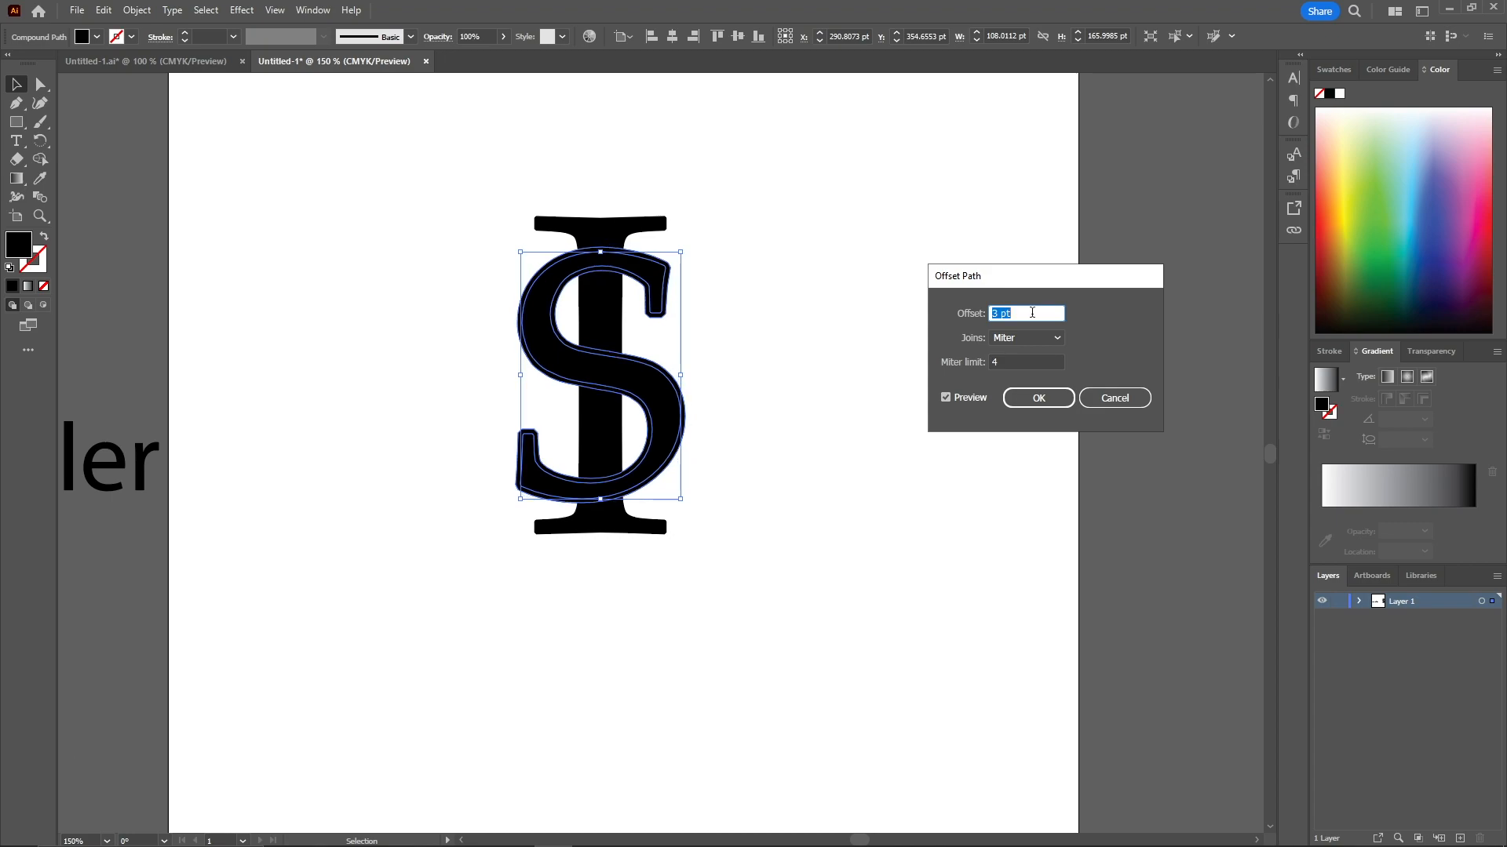
scroll(1032, 313, "down", 1)
left_click(1038, 397)
left_click(848, 311)
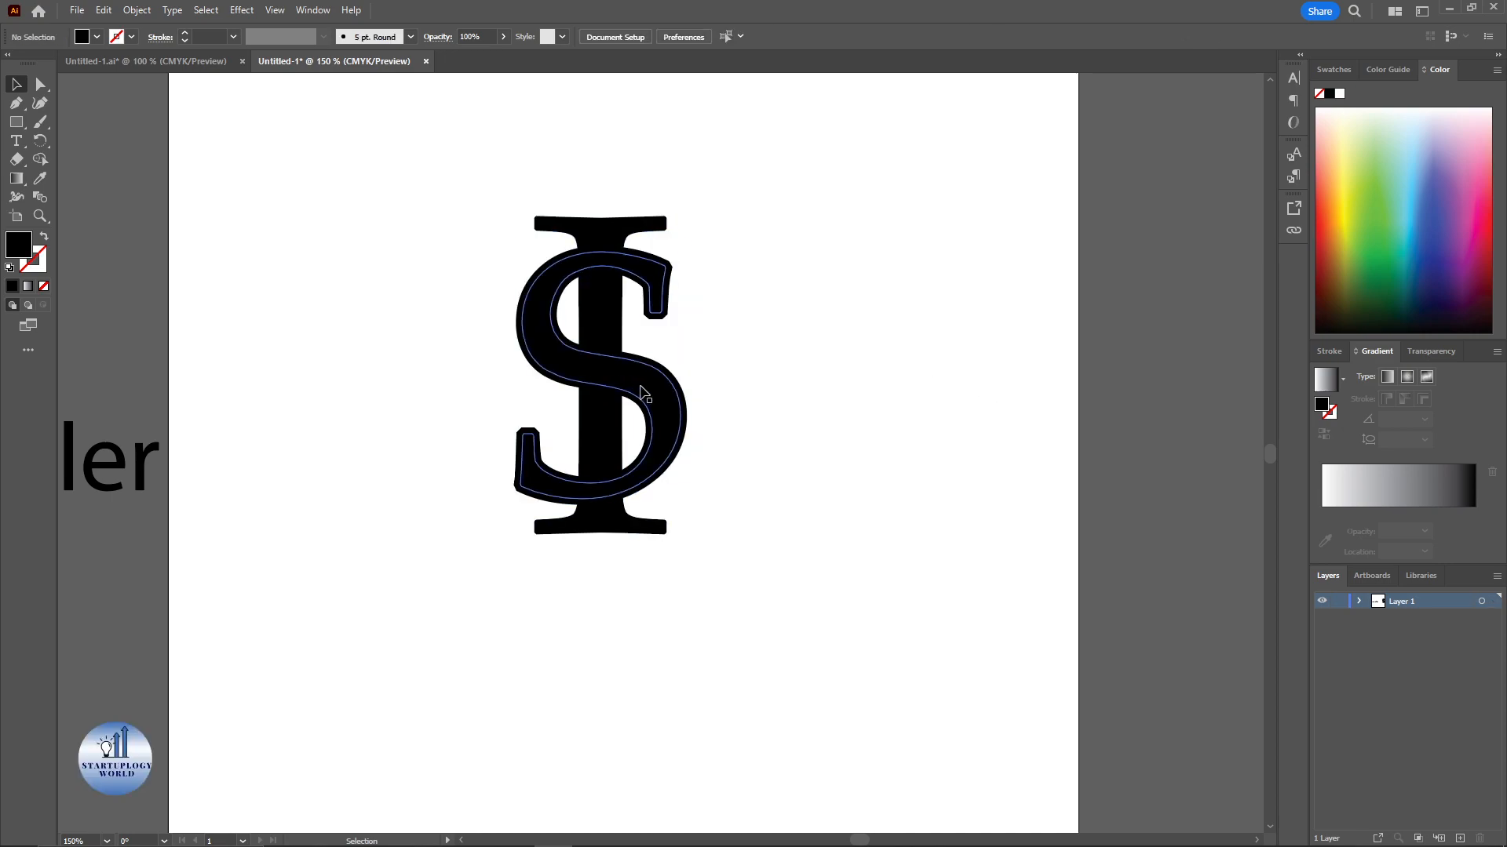
Step: Select both letters and use Shape Builder to remove the offset border around the upper part of the S, cutting a gap through the I
left_click(625, 392)
left_click_drag(741, 226, 510, 521)
left_click(42, 161)
scroll(585, 249, "up", 1)
left_click_drag(763, 261, 864, 235)
scroll(726, 281, "up", 1)
left_click(663, 251, "alt")
left_click(704, 257, "alt")
left_click(637, 292, "alt")
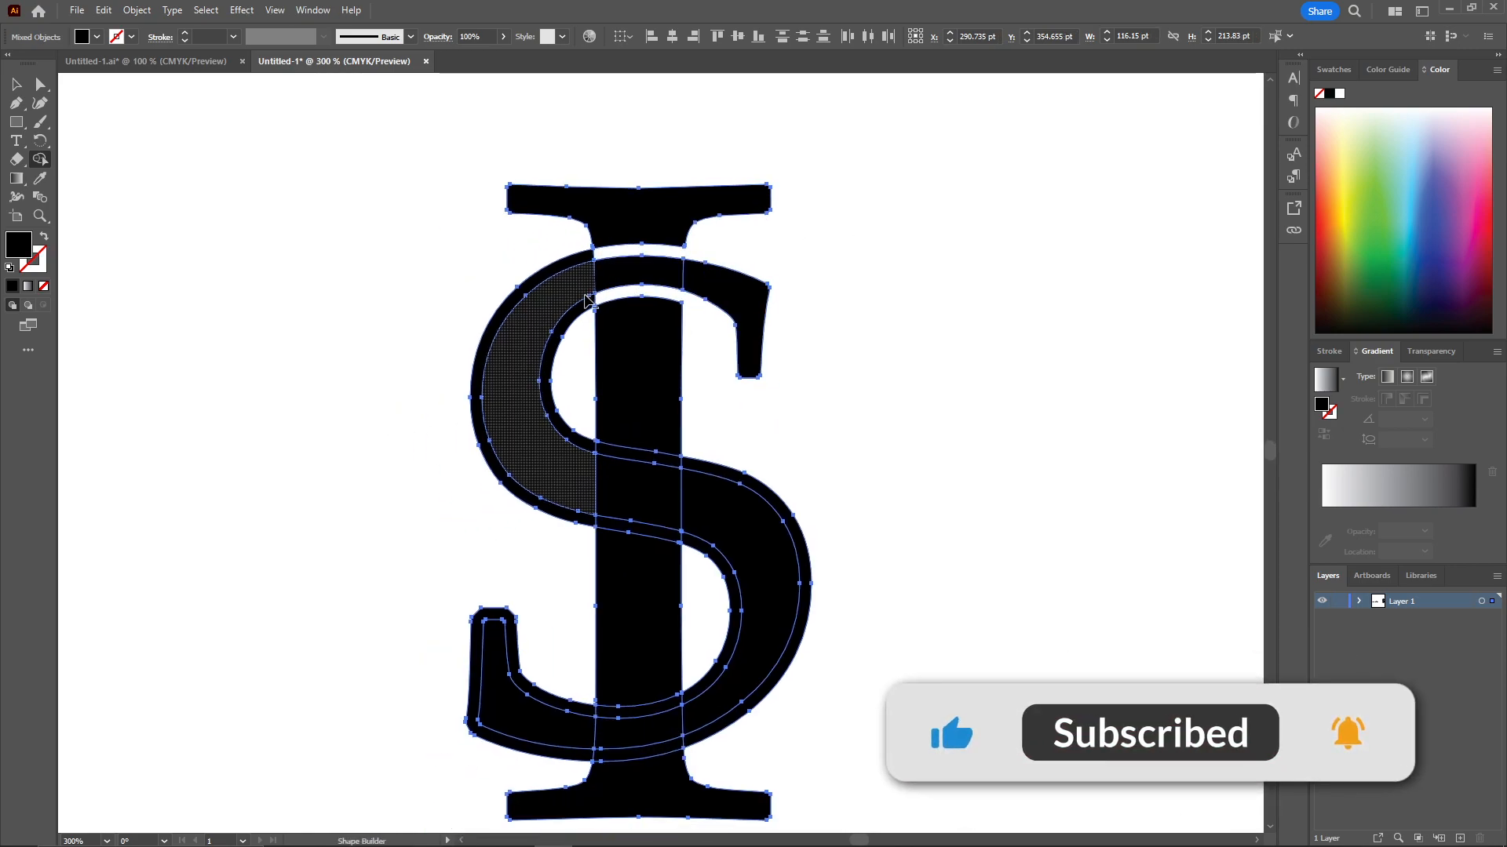
left_click(574, 314, "alt")
left_click(541, 277, "alt")
Step: Remove the remaining offset border around the lower half of the S, cutting a gap above the I's base
scroll(632, 215, "down", 4)
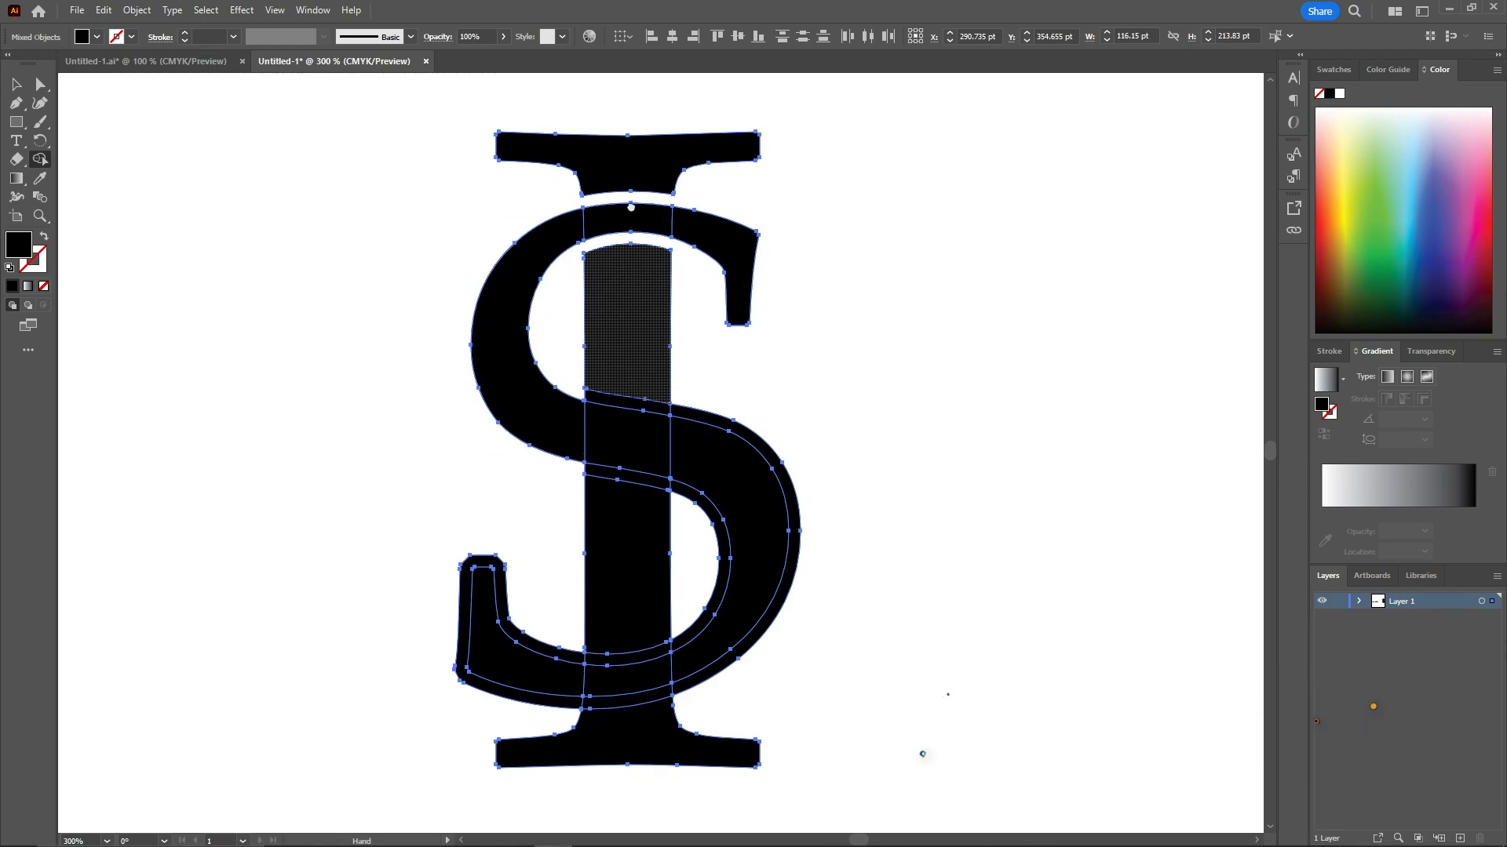
left_click(682, 302, "alt")
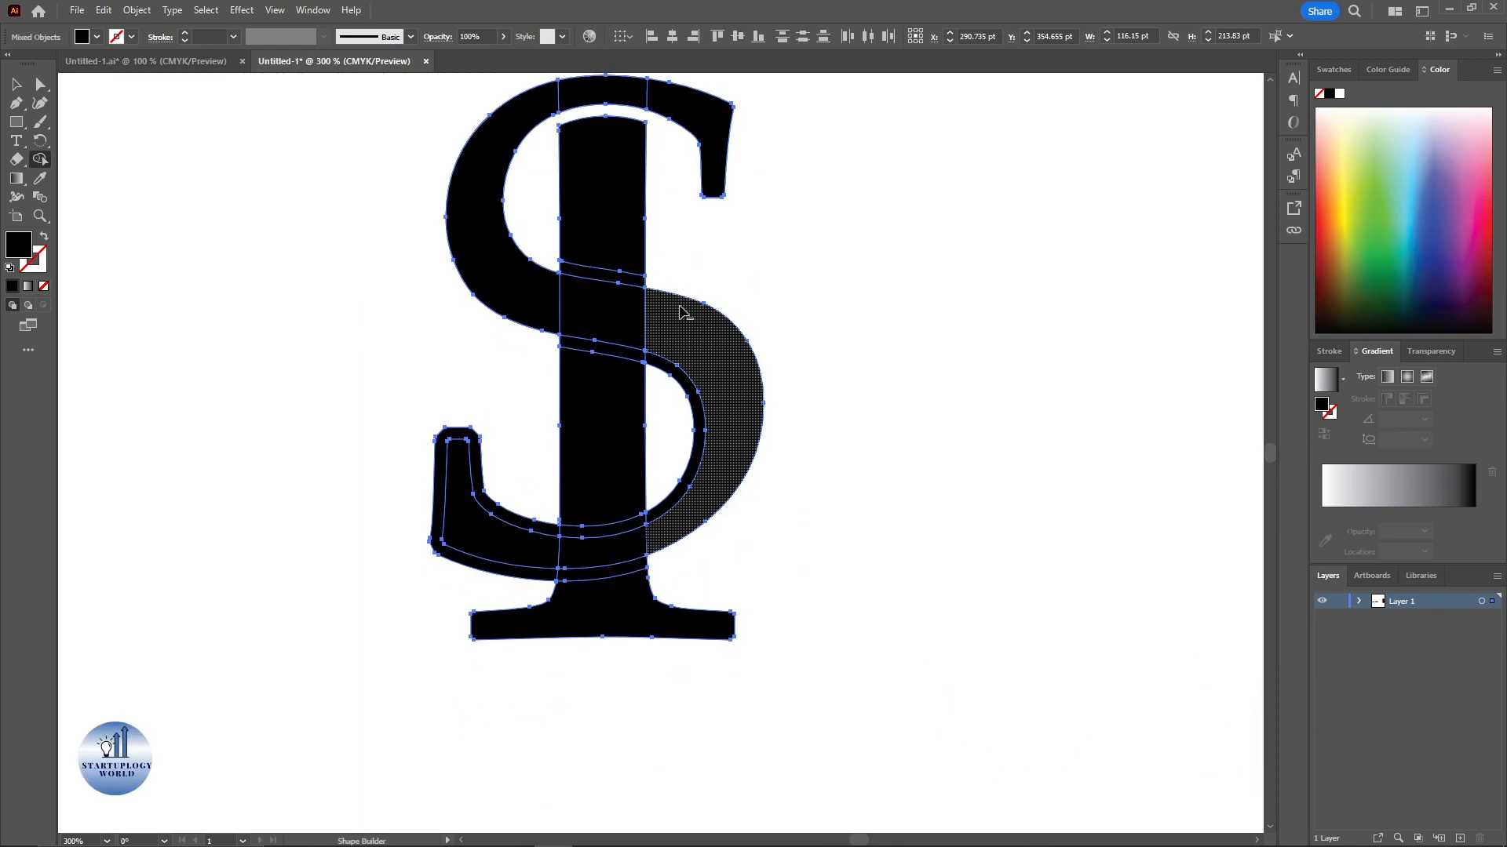
left_click_drag(683, 414, 695, 324)
left_click(643, 405, "alt")
left_click(637, 446, "alt")
left_click(574, 447, "alt")
left_click(568, 433)
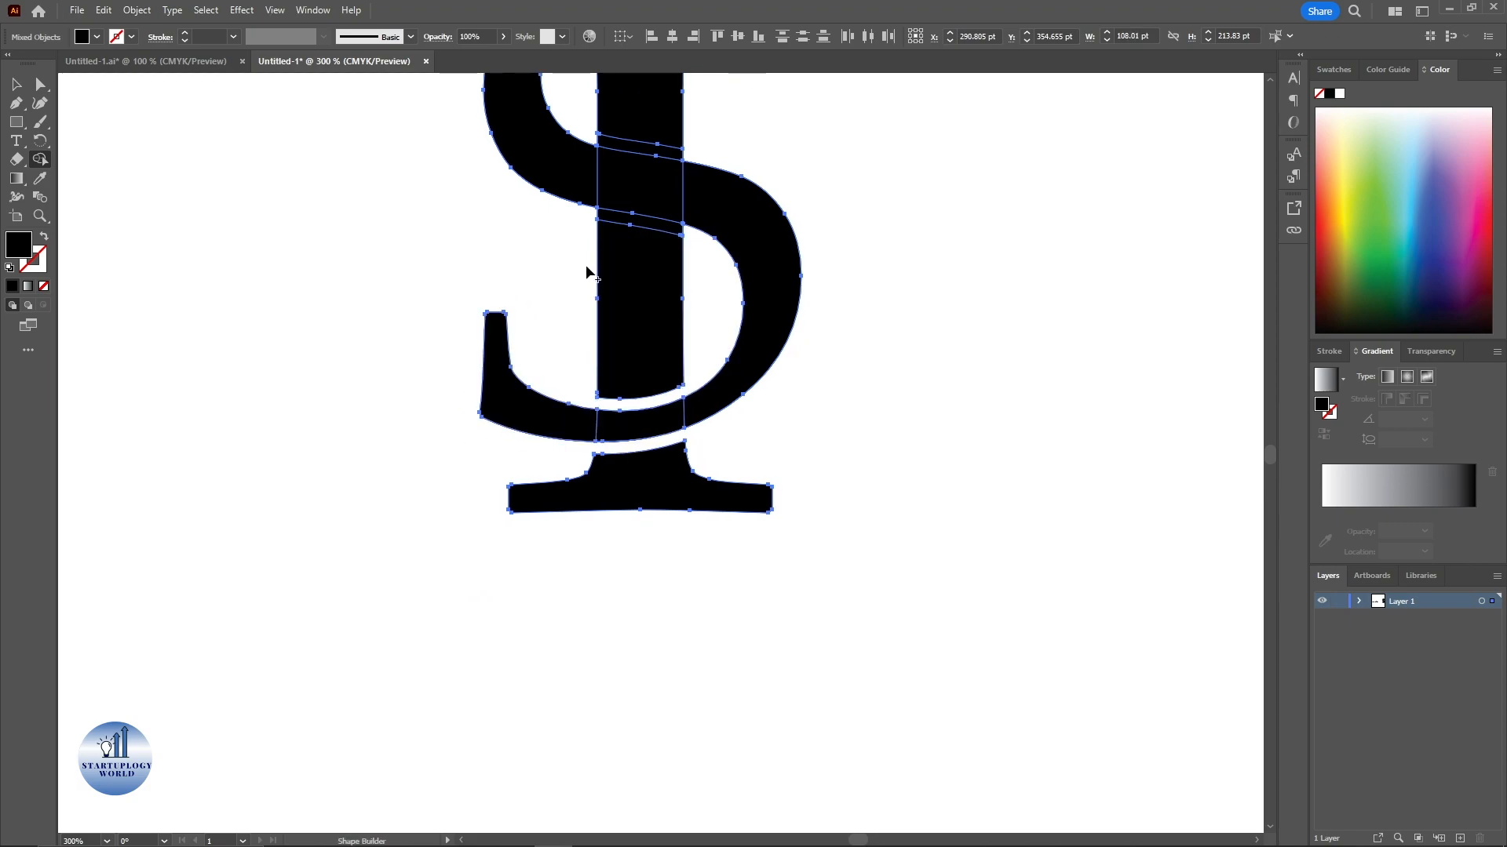
Step: Merge the I's stem segments into one continuous bar running over the middle of the S
scroll(612, 189, "up", 3)
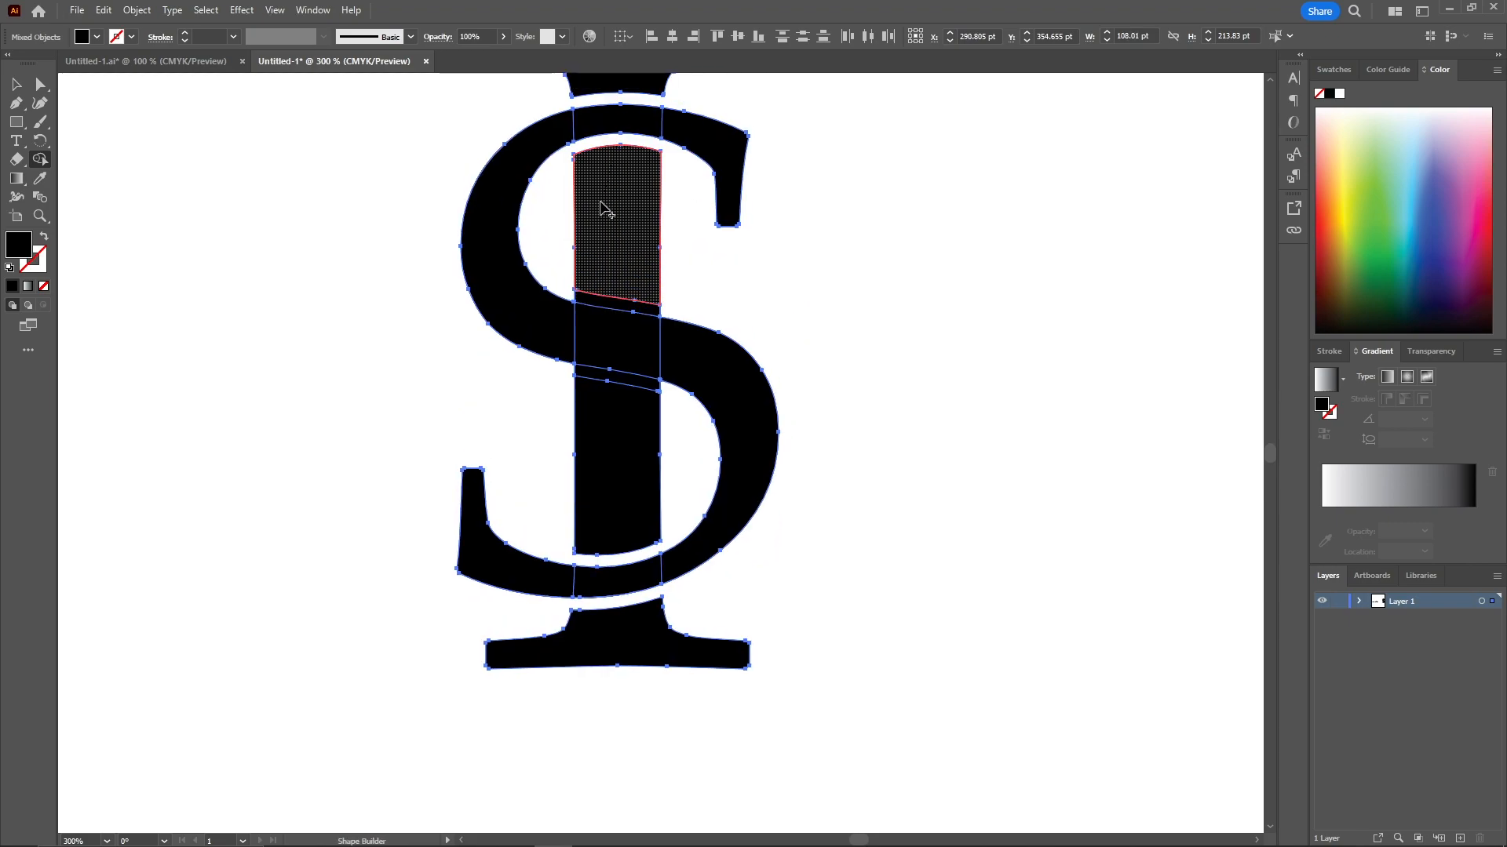
scroll(594, 232, "up", 2)
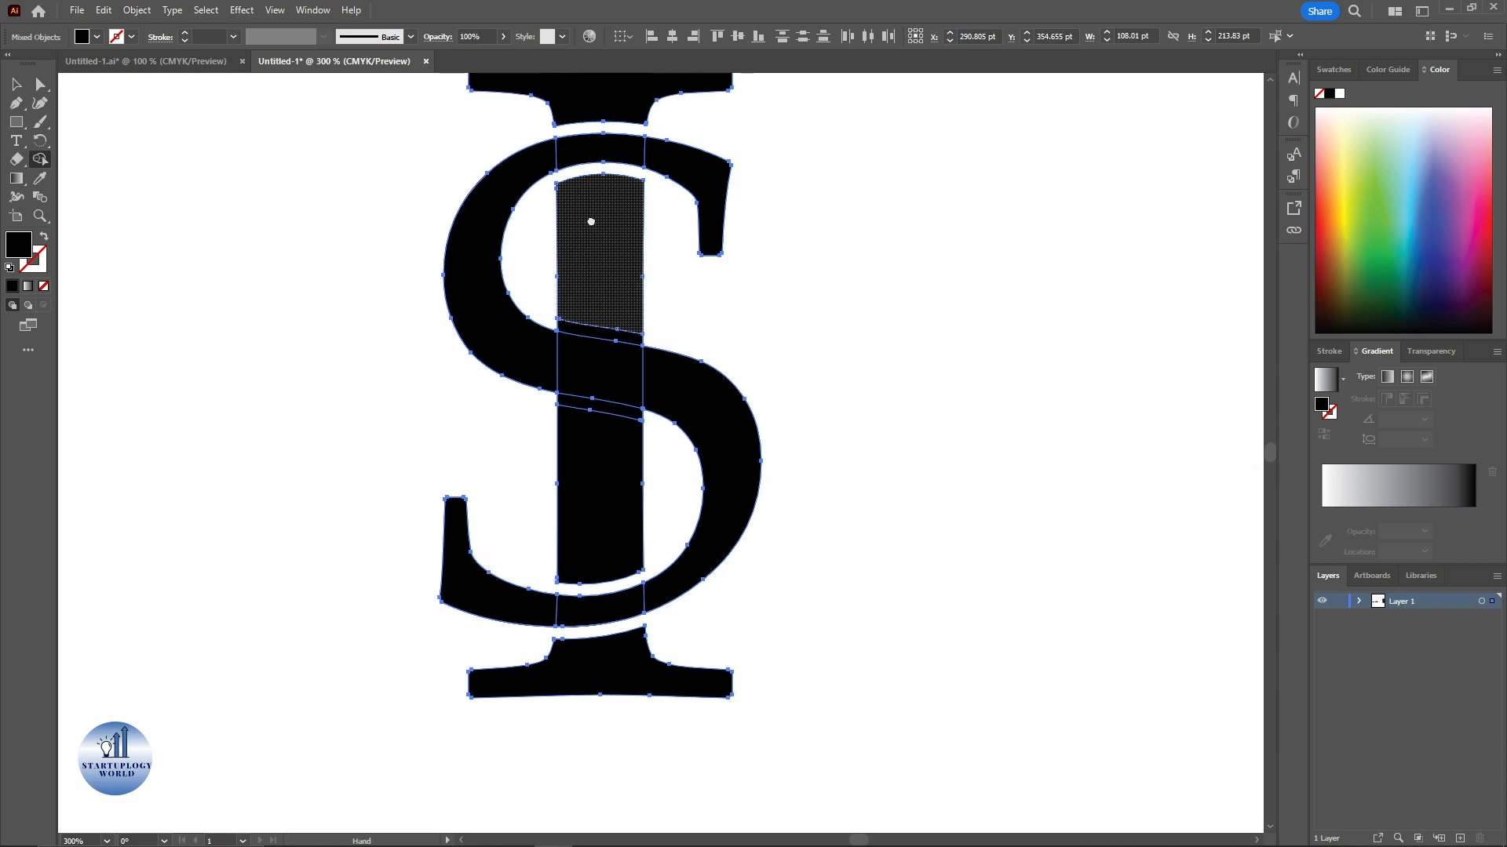
left_click_drag(588, 226, 587, 437)
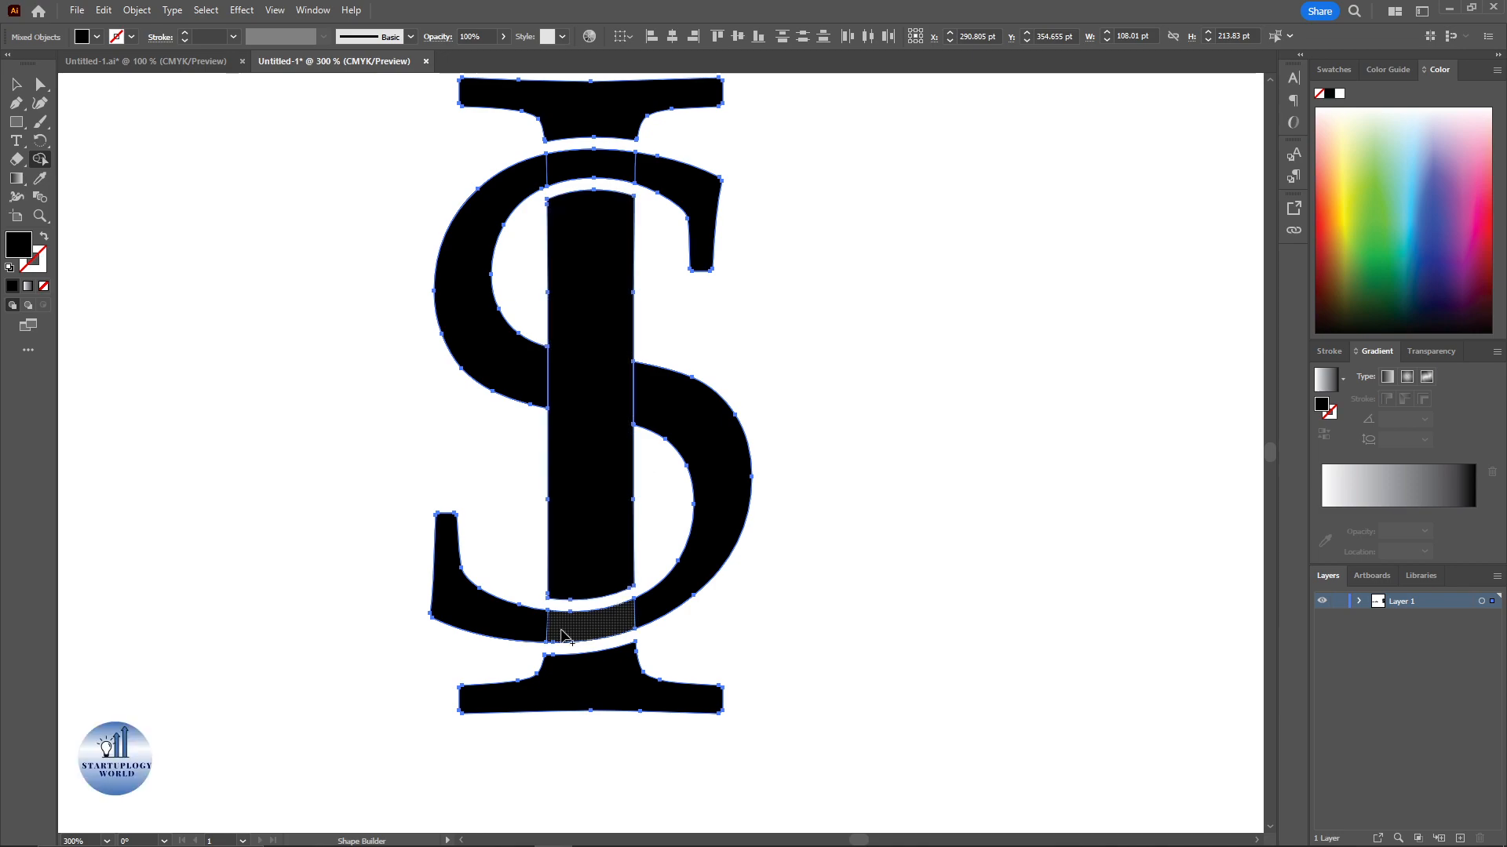
Step: Merge the S's bottom curve pieces and its top curve pieces where they cross the stem, and deselect the artwork
key("space")
left_click_drag(606, 375, 605, 357)
mouse_move(527, 598)
left_mouse_down()
mouse_move(537, 609)
mouse_move(654, 587)
left_mouse_up()
key("space")
left_click_drag(596, 409, 605, 539)
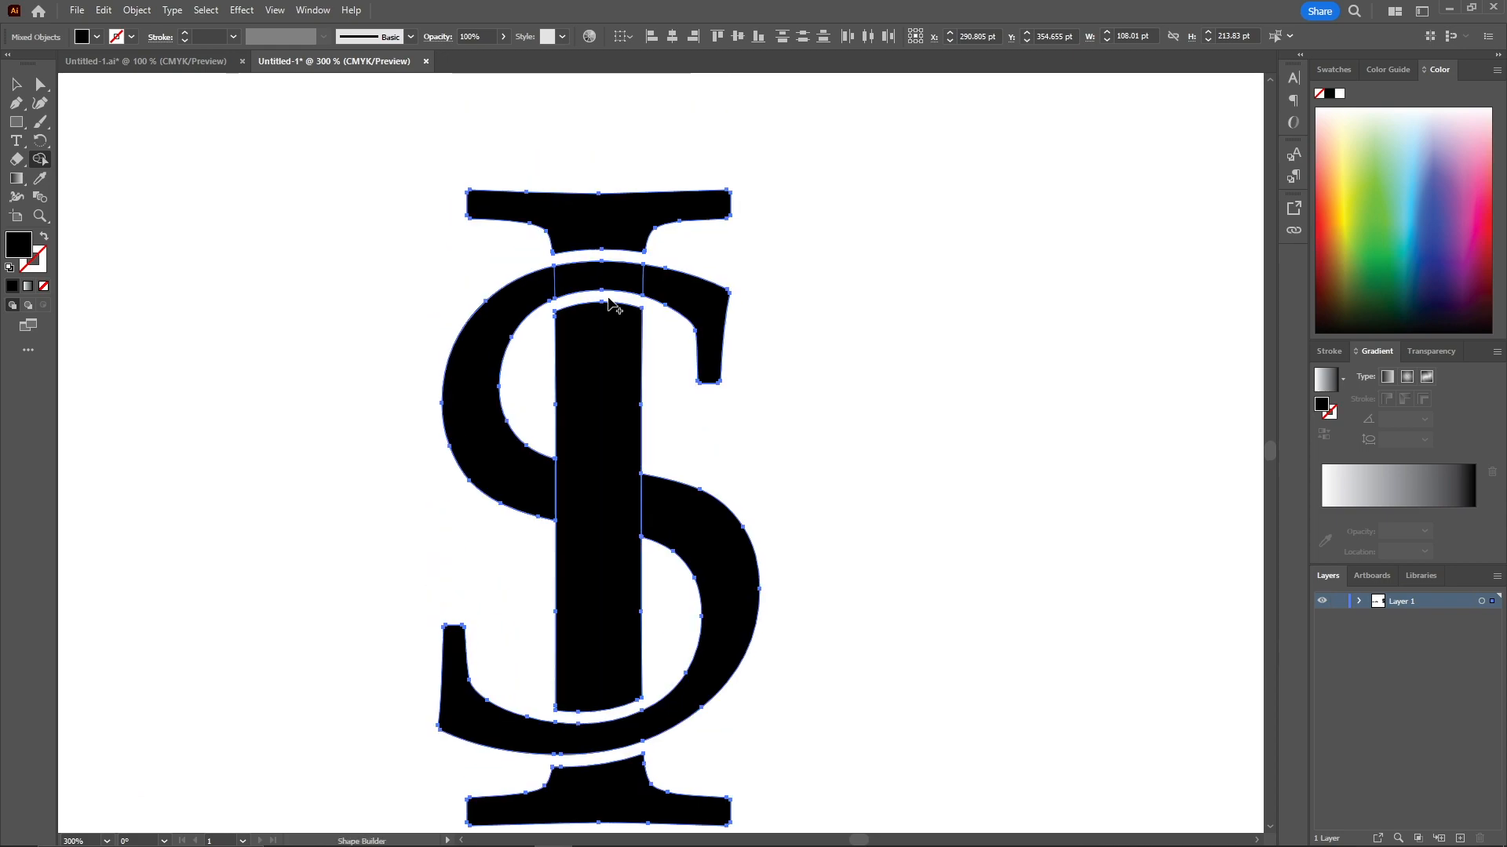
left_click_drag(532, 286, 707, 281)
key("v")
left_click(873, 310)
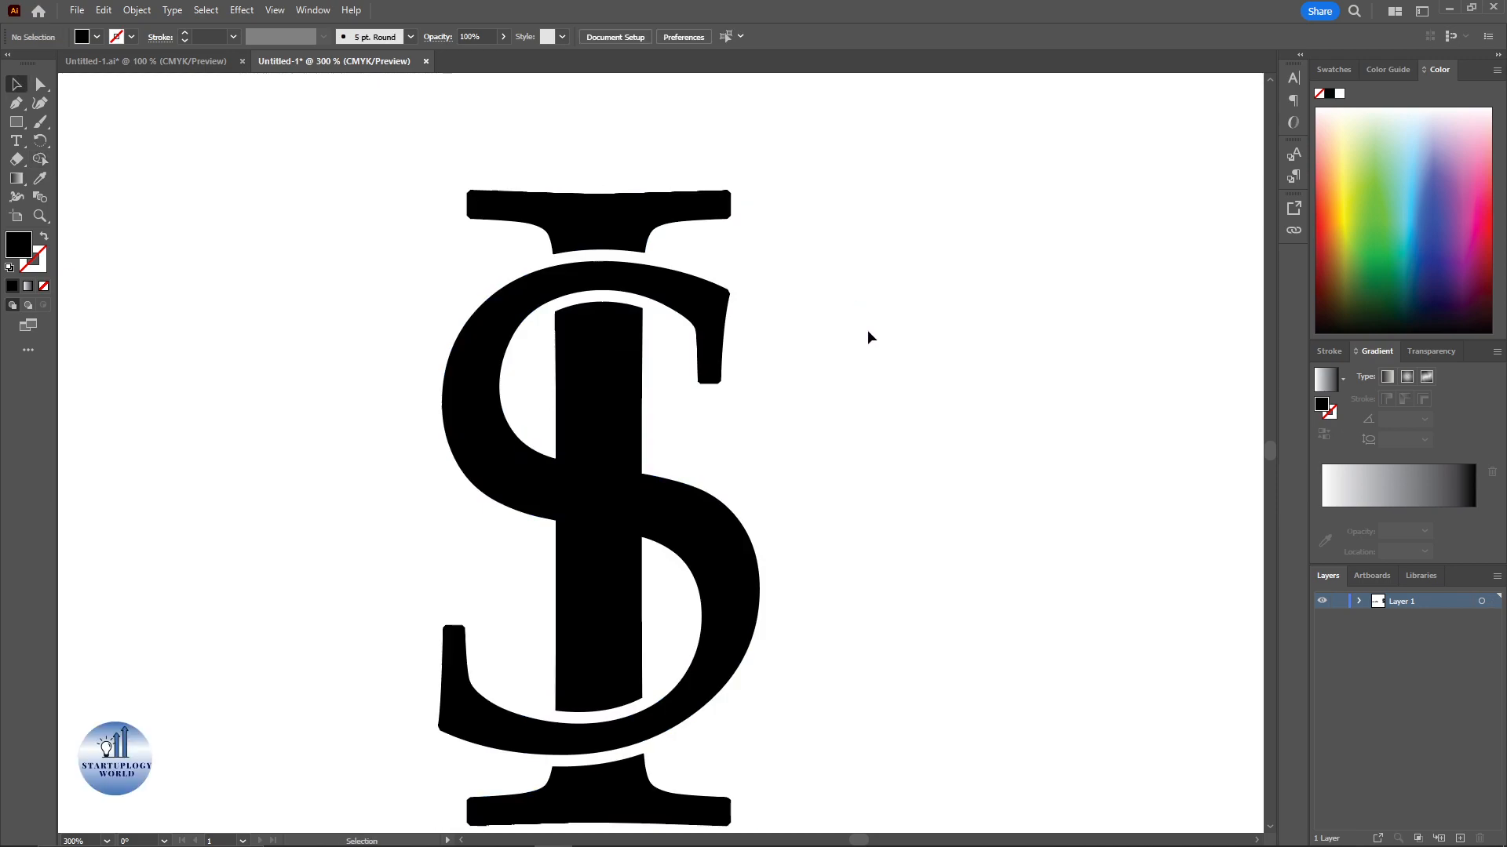
Step: Offset the I's central stem outward by 4 pt with miter joins
key("space")
left_click_drag(867, 399, 833, 320)
scroll(832, 319, "up", 1)
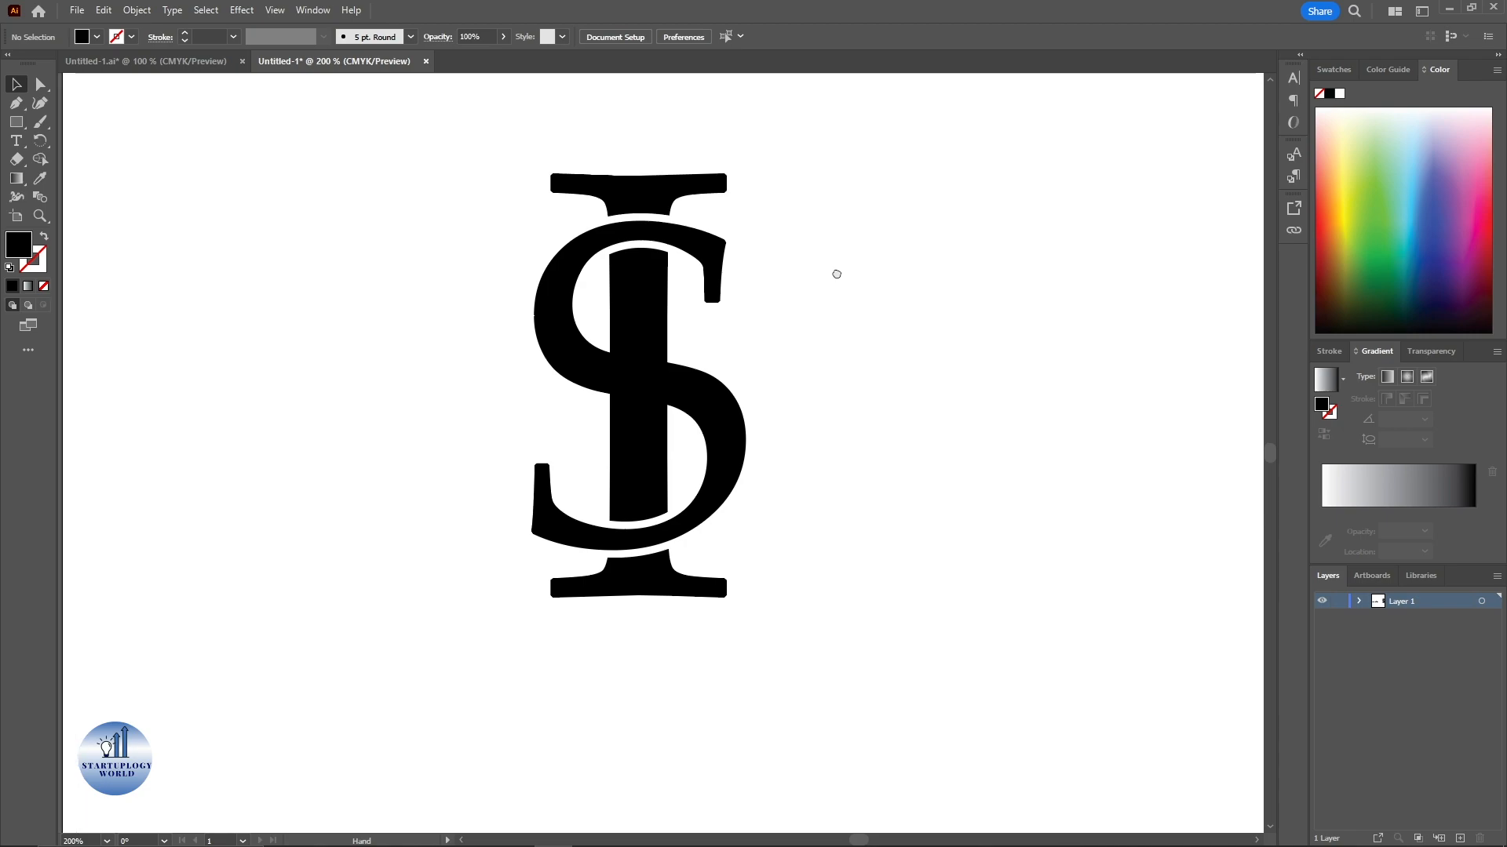
left_click(631, 329)
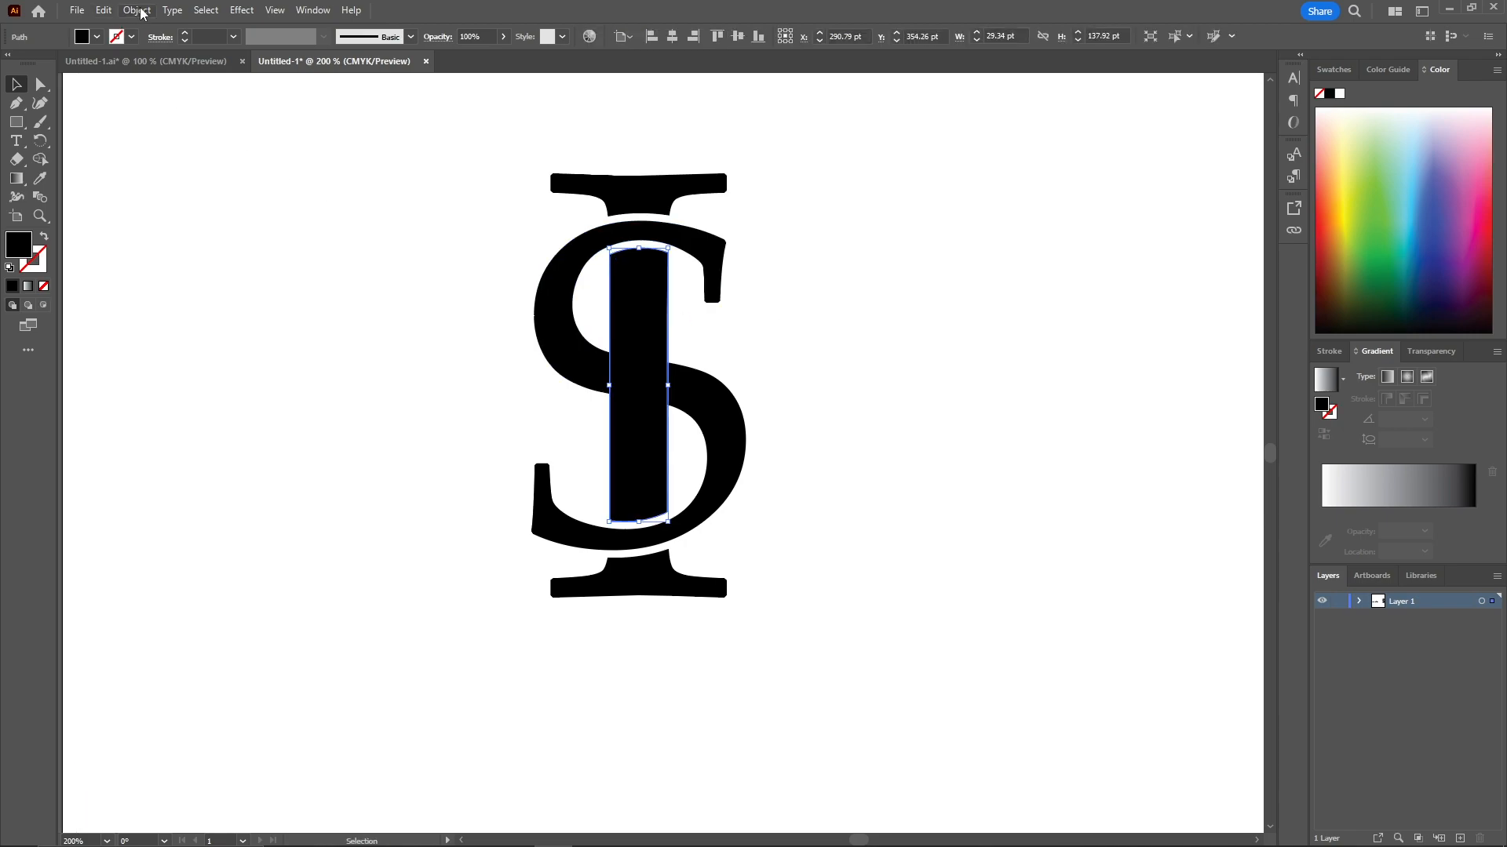
left_click(140, 10)
mouse_move(238, 399)
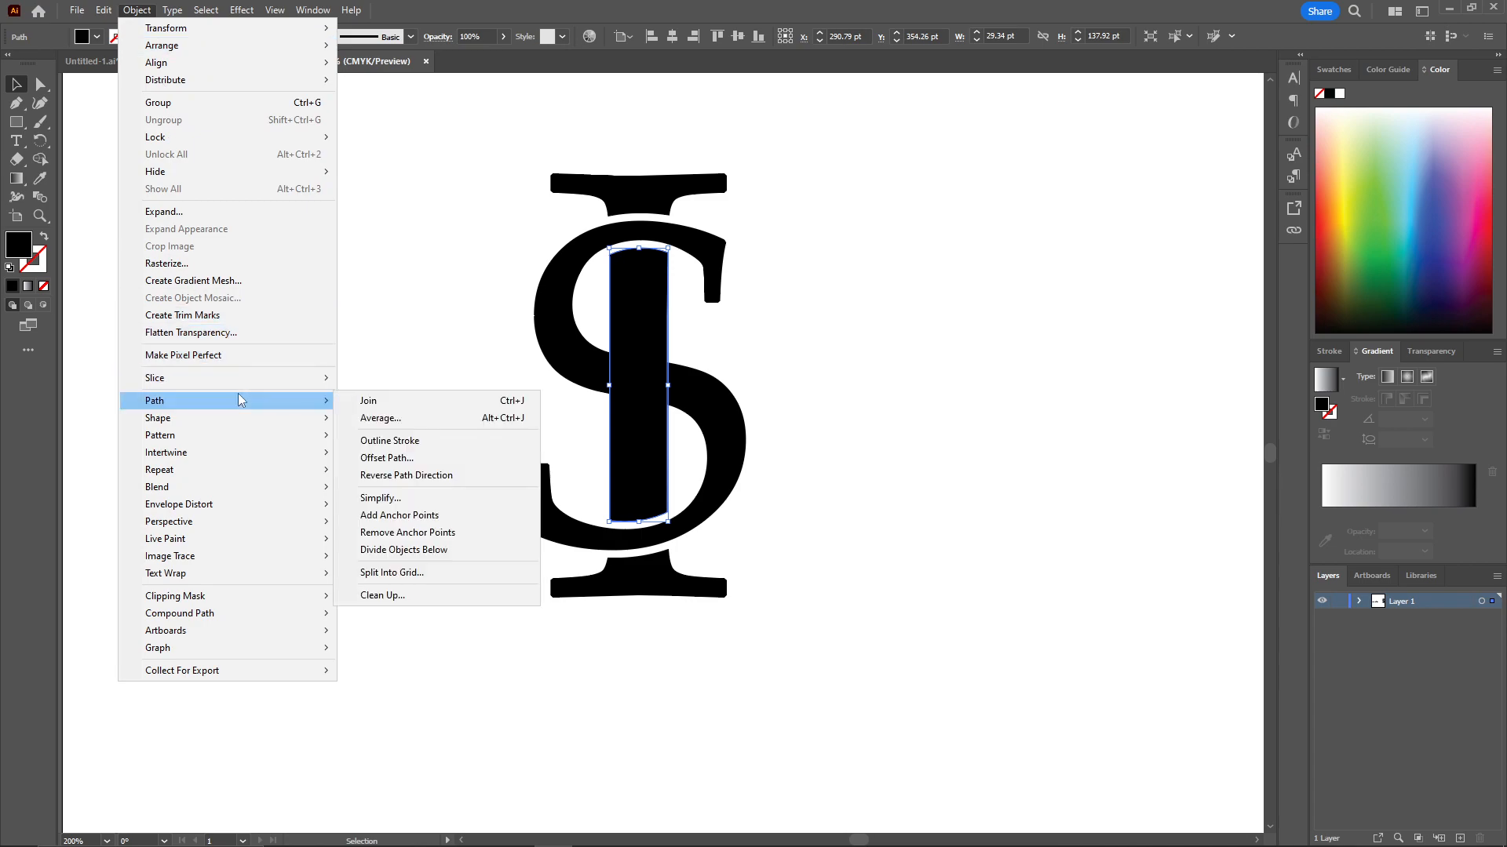
left_click(386, 458)
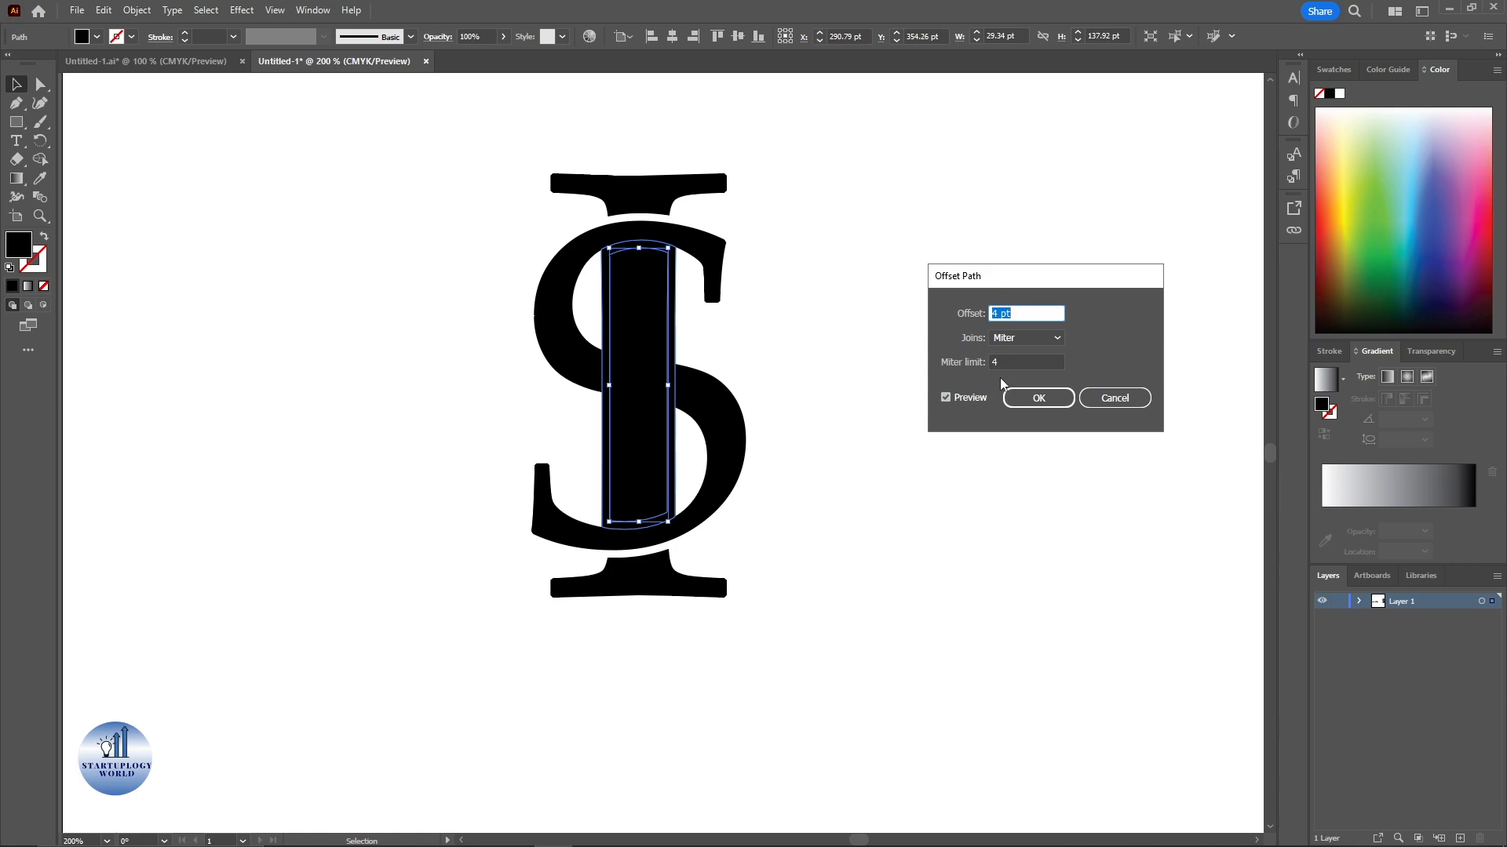
left_click(1056, 399)
left_click(855, 352)
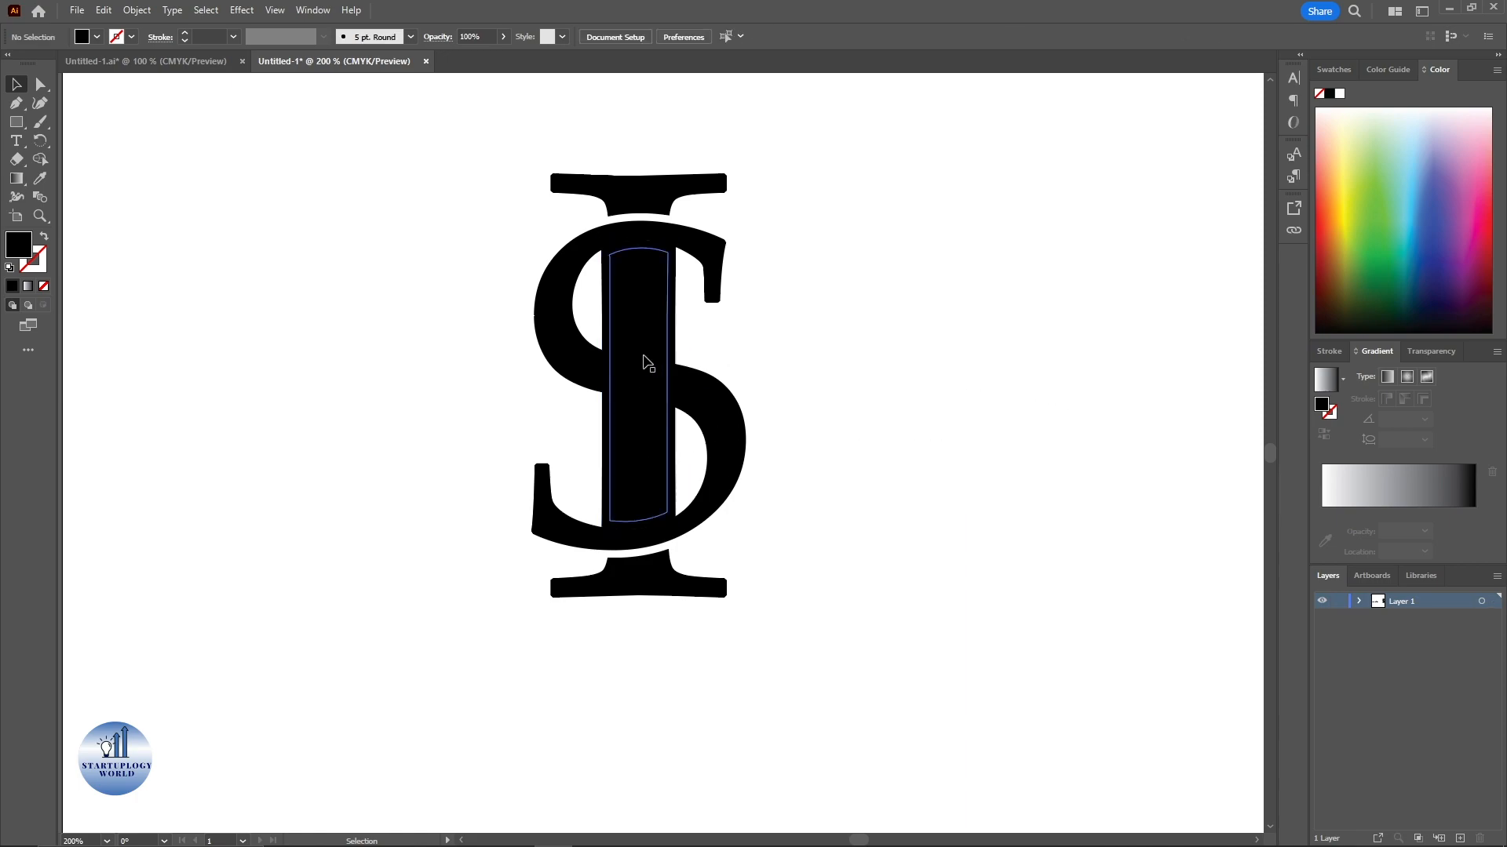
Step: Remove the stem's offset strips from the S with Shape Builder, leaving gaps on both sides of the stem
left_click_drag(511, 303, 817, 545)
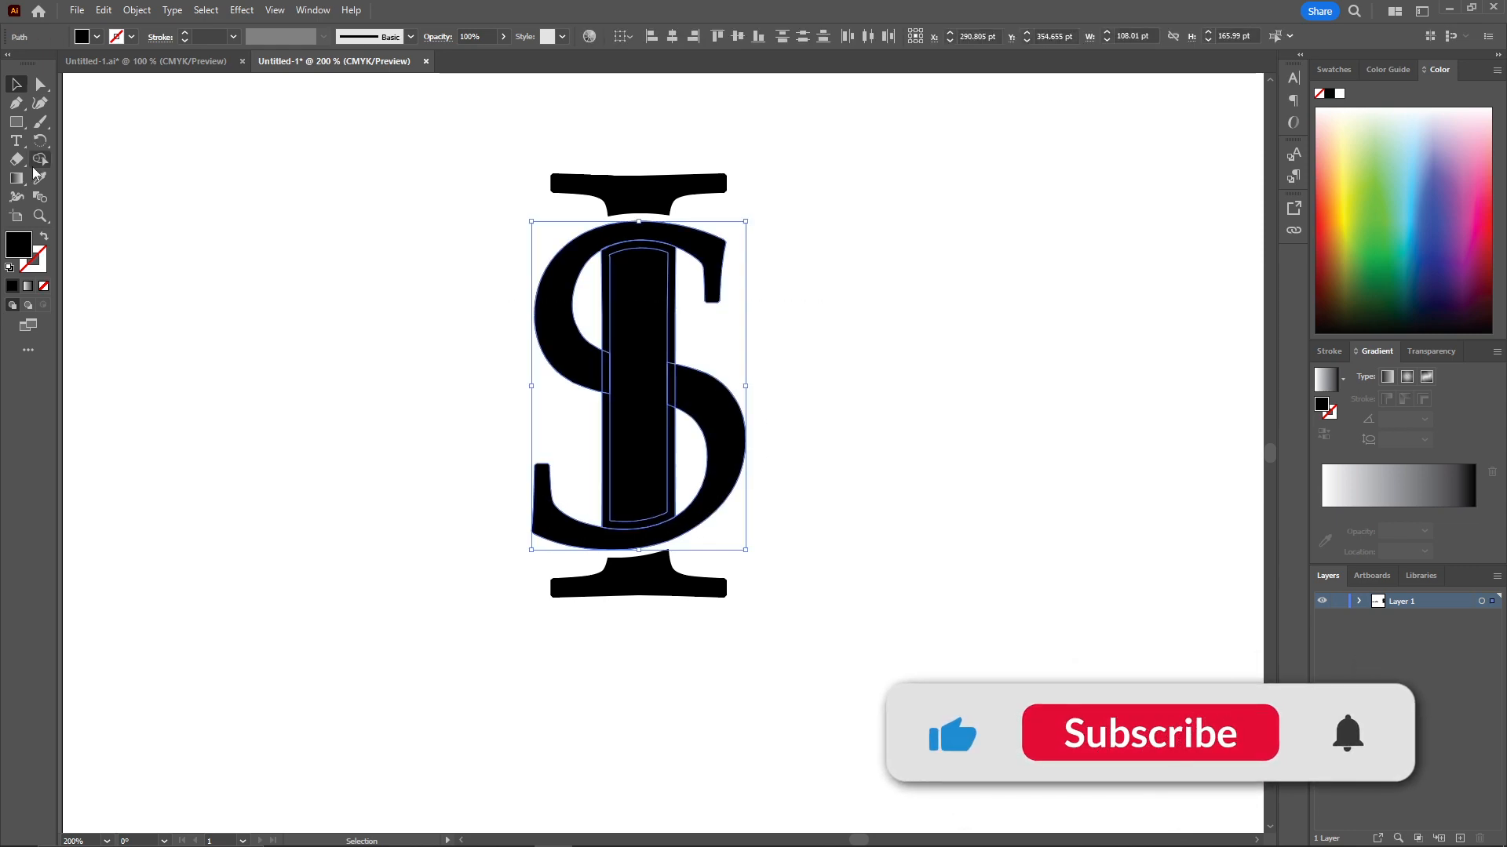
key("shift+m")
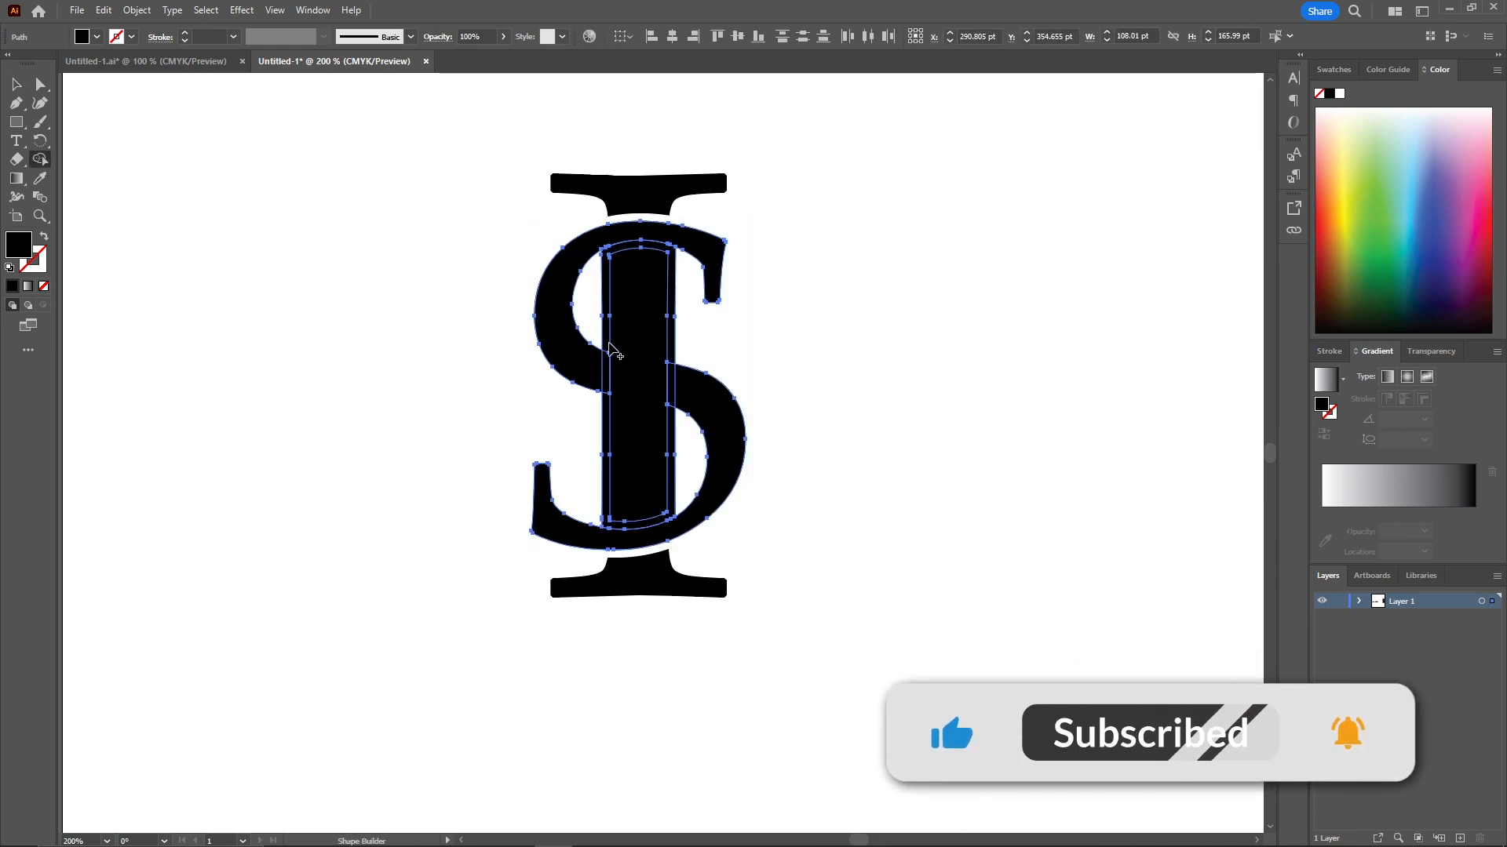
left_click(608, 377, "alt")
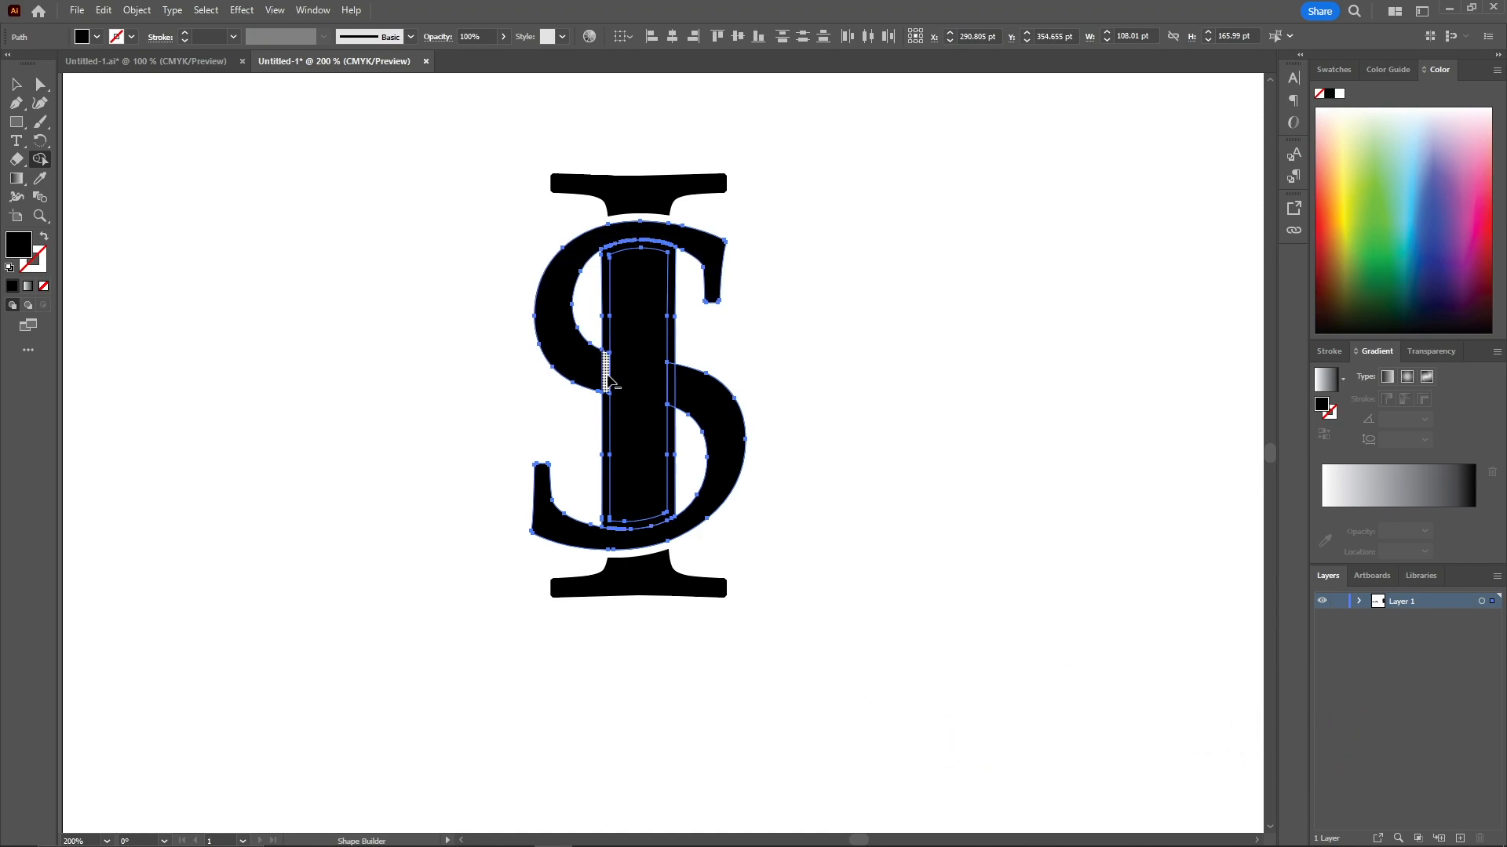
left_click(607, 330, "alt")
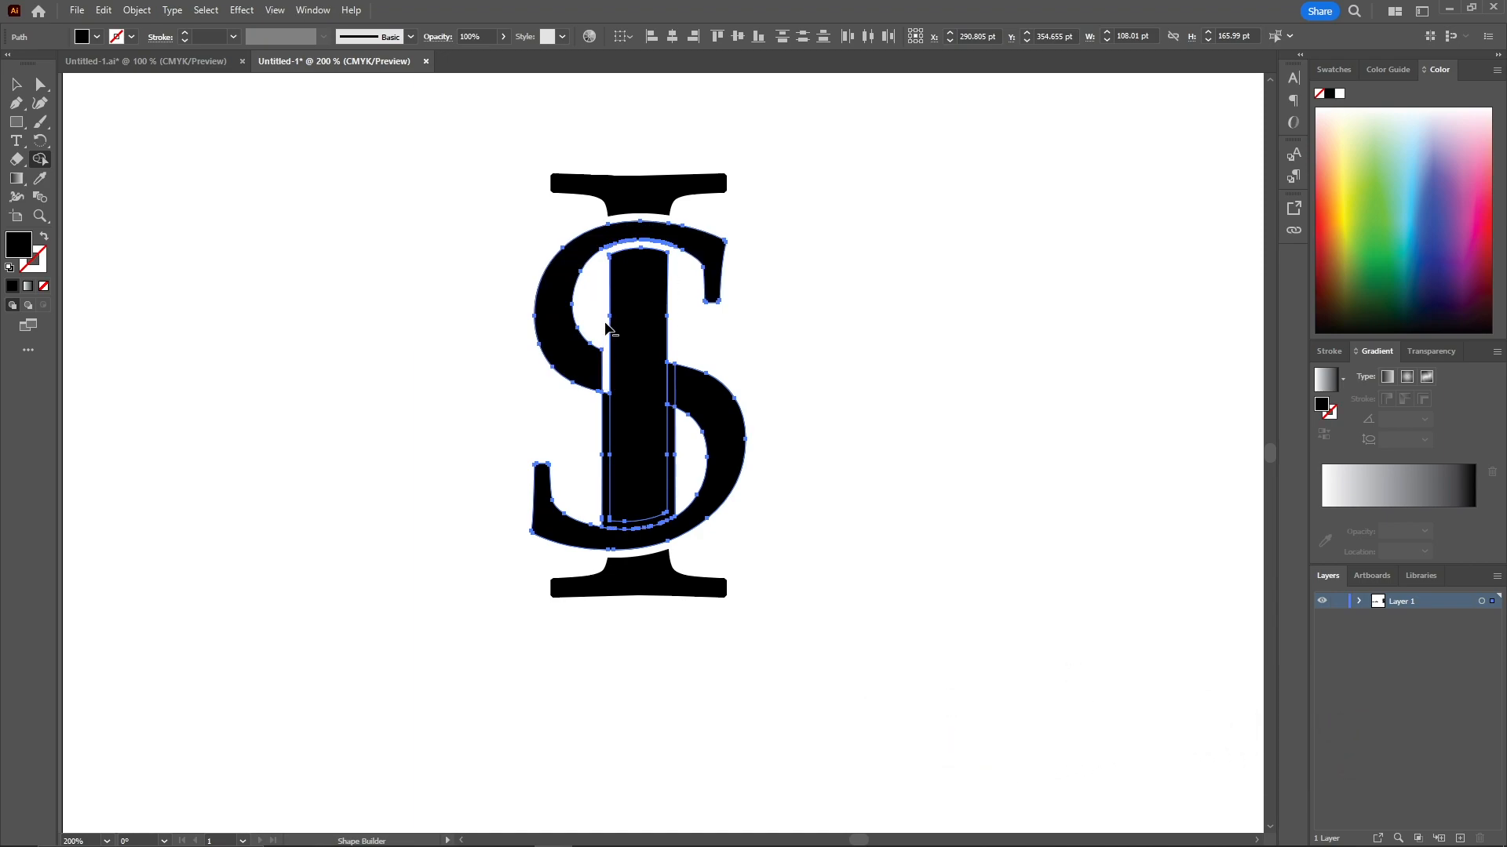
left_click(611, 487, "alt")
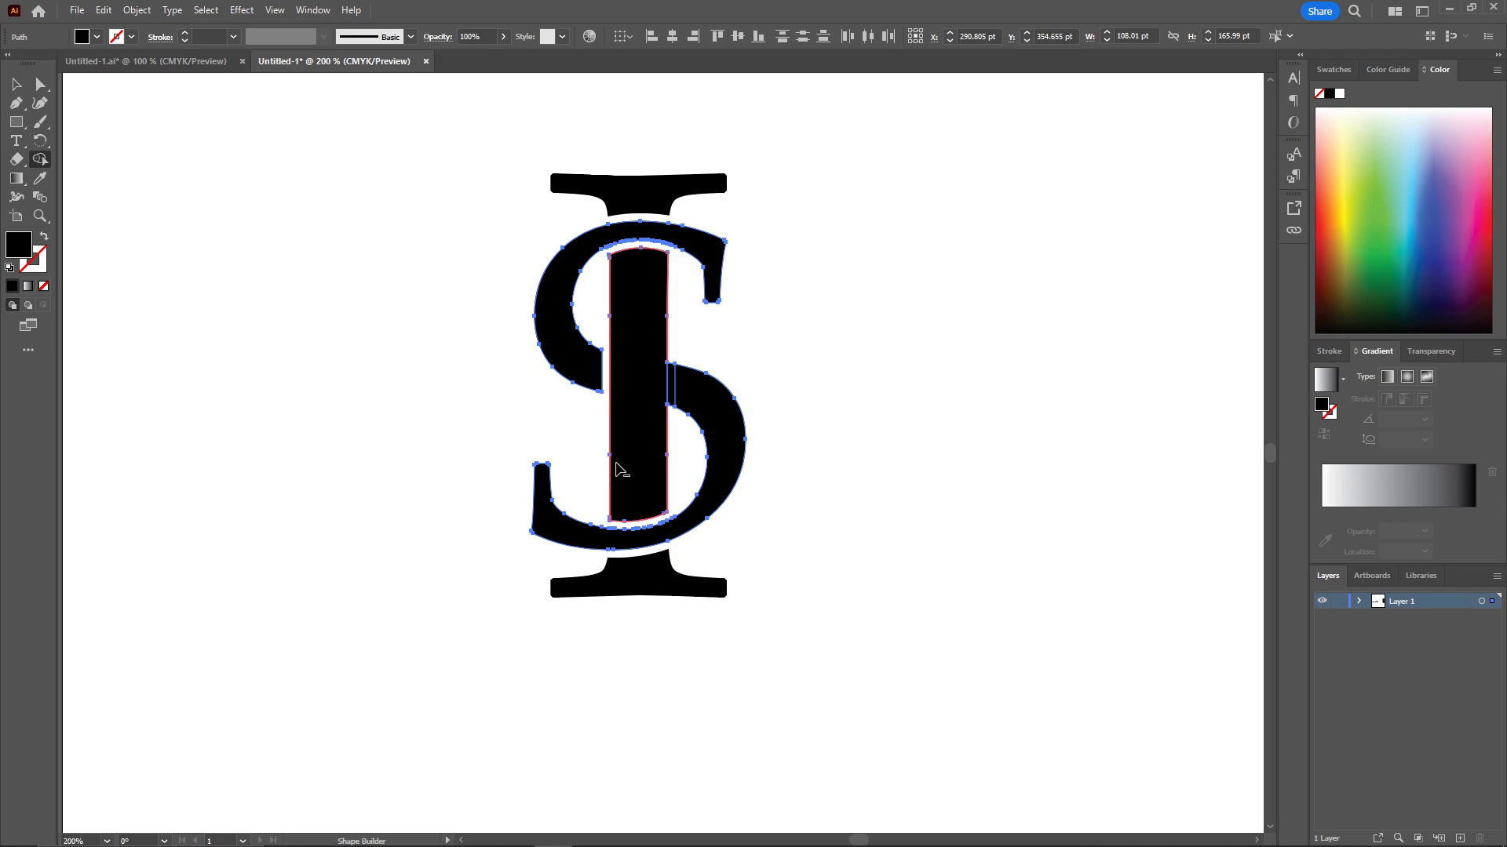
left_click(800, 332, "ctrl")
Step: Select all pieces of the IS monogram and group them
scroll(800, 338, "down", 1)
left_click_drag(807, 298, 690, 375)
scroll(748, 376, "down", 1)
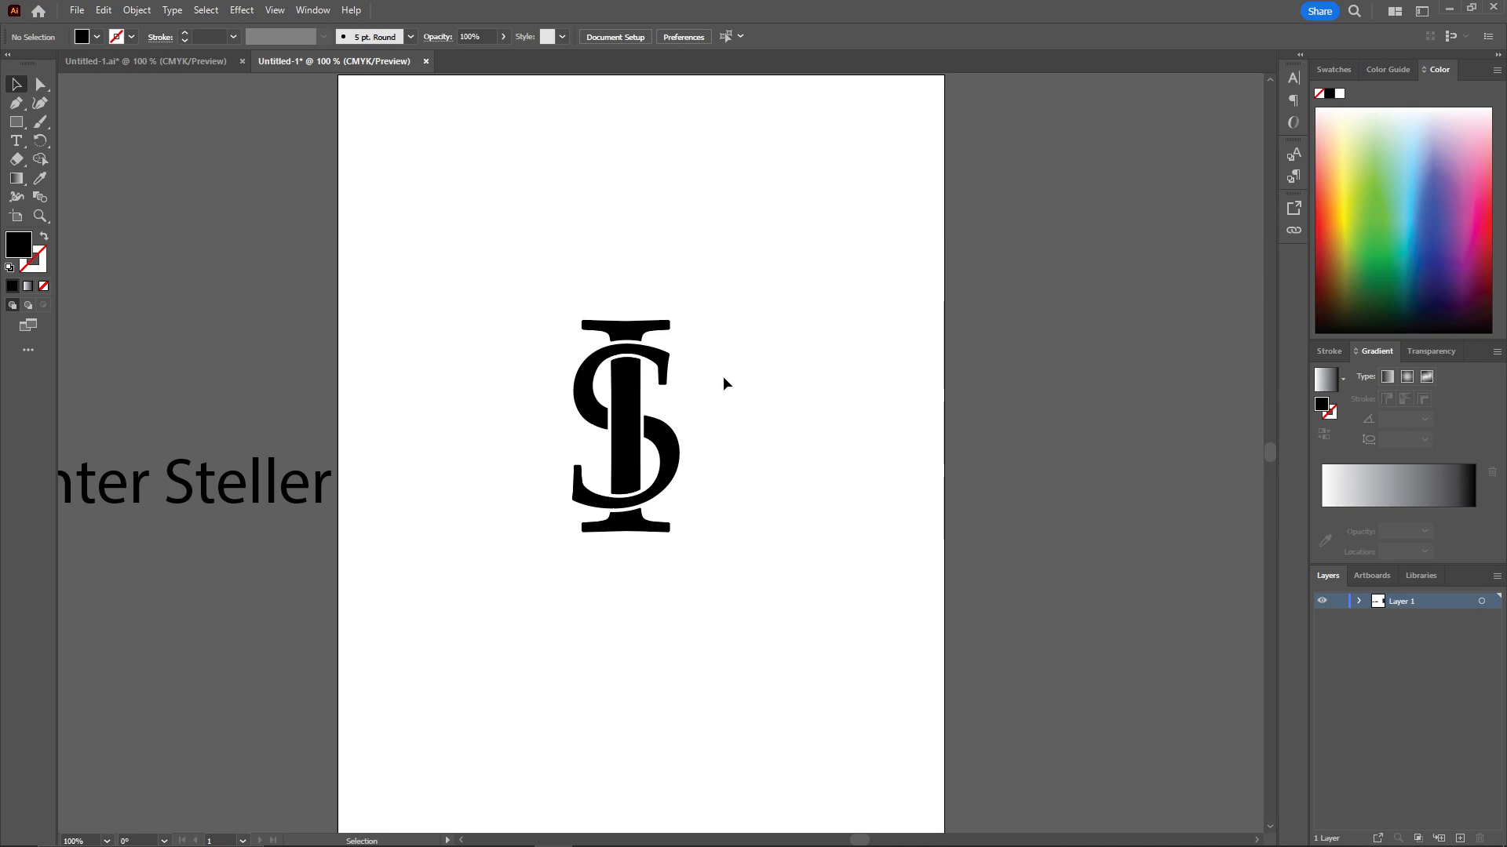
scroll(723, 375, "up", 2)
left_click_drag(721, 374, 873, 293)
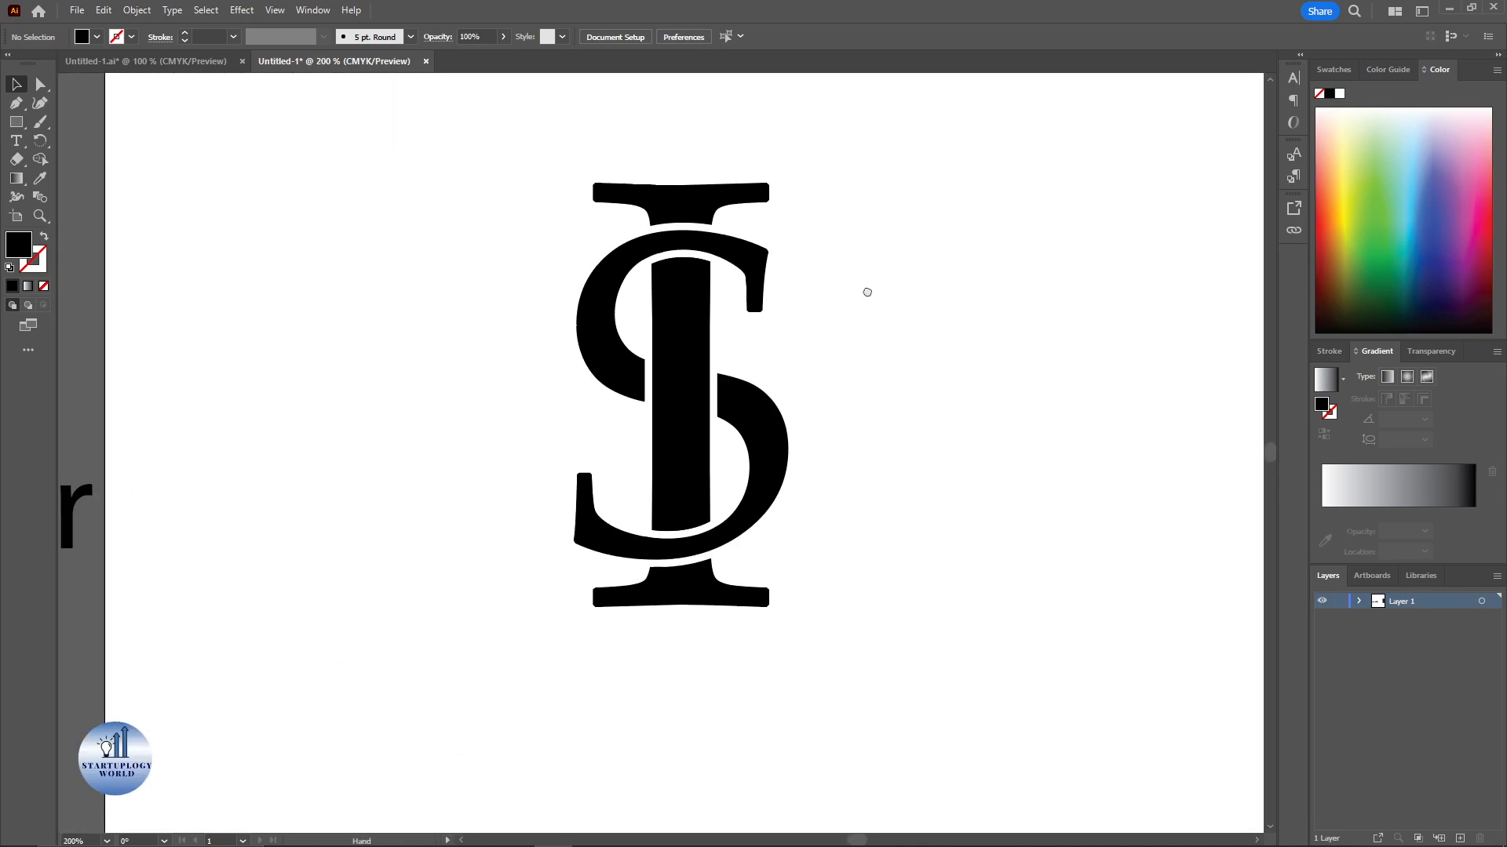
left_click_drag(474, 157, 827, 686)
key("a")
key("v")
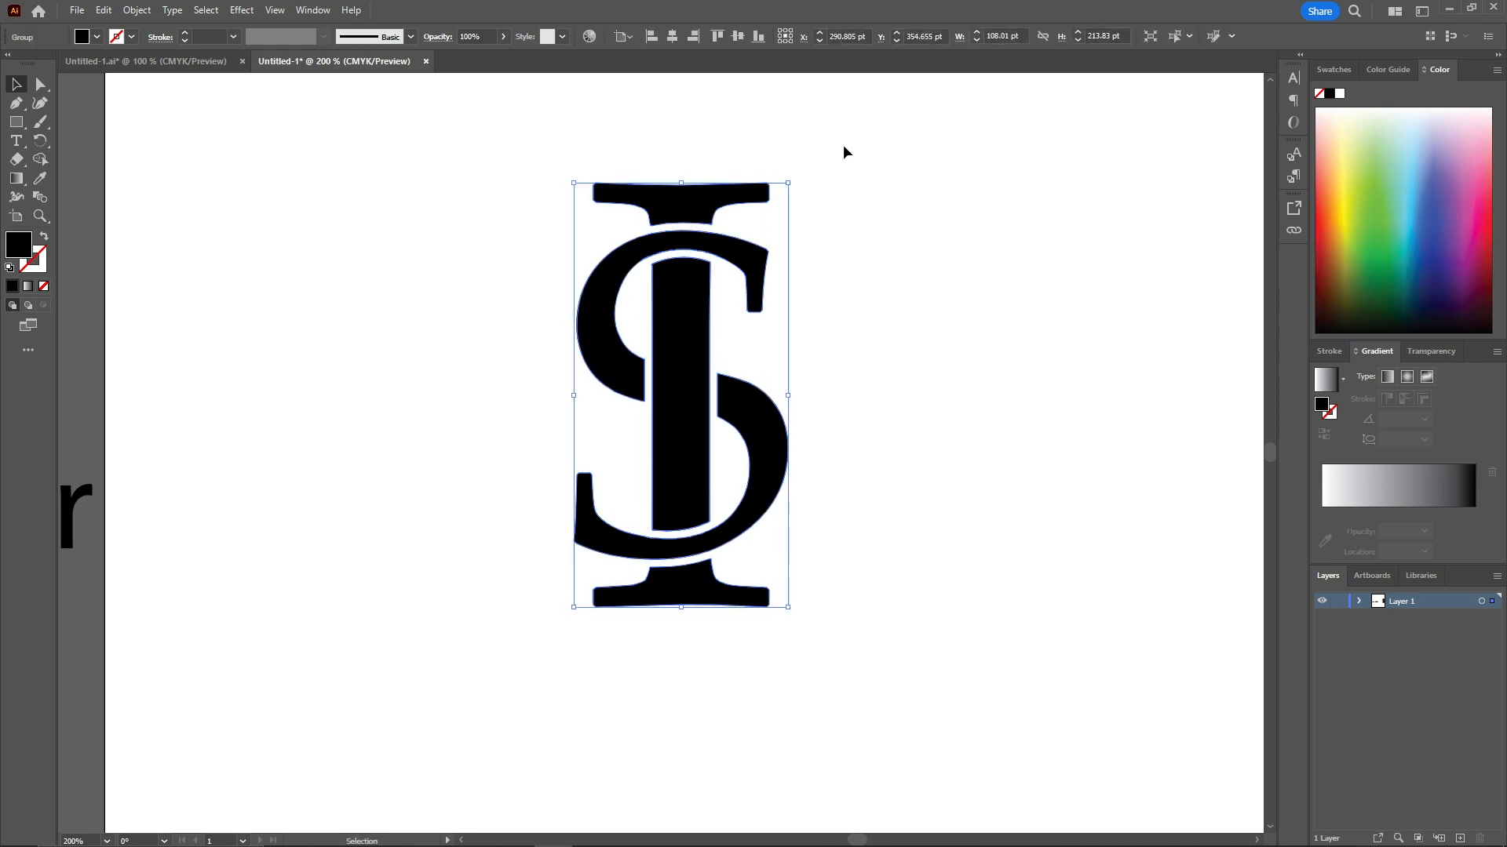
left_click(843, 146)
Step: Fill the whole monogram with the white-to-black linear gradient
left_click_drag(517, 131, 883, 676)
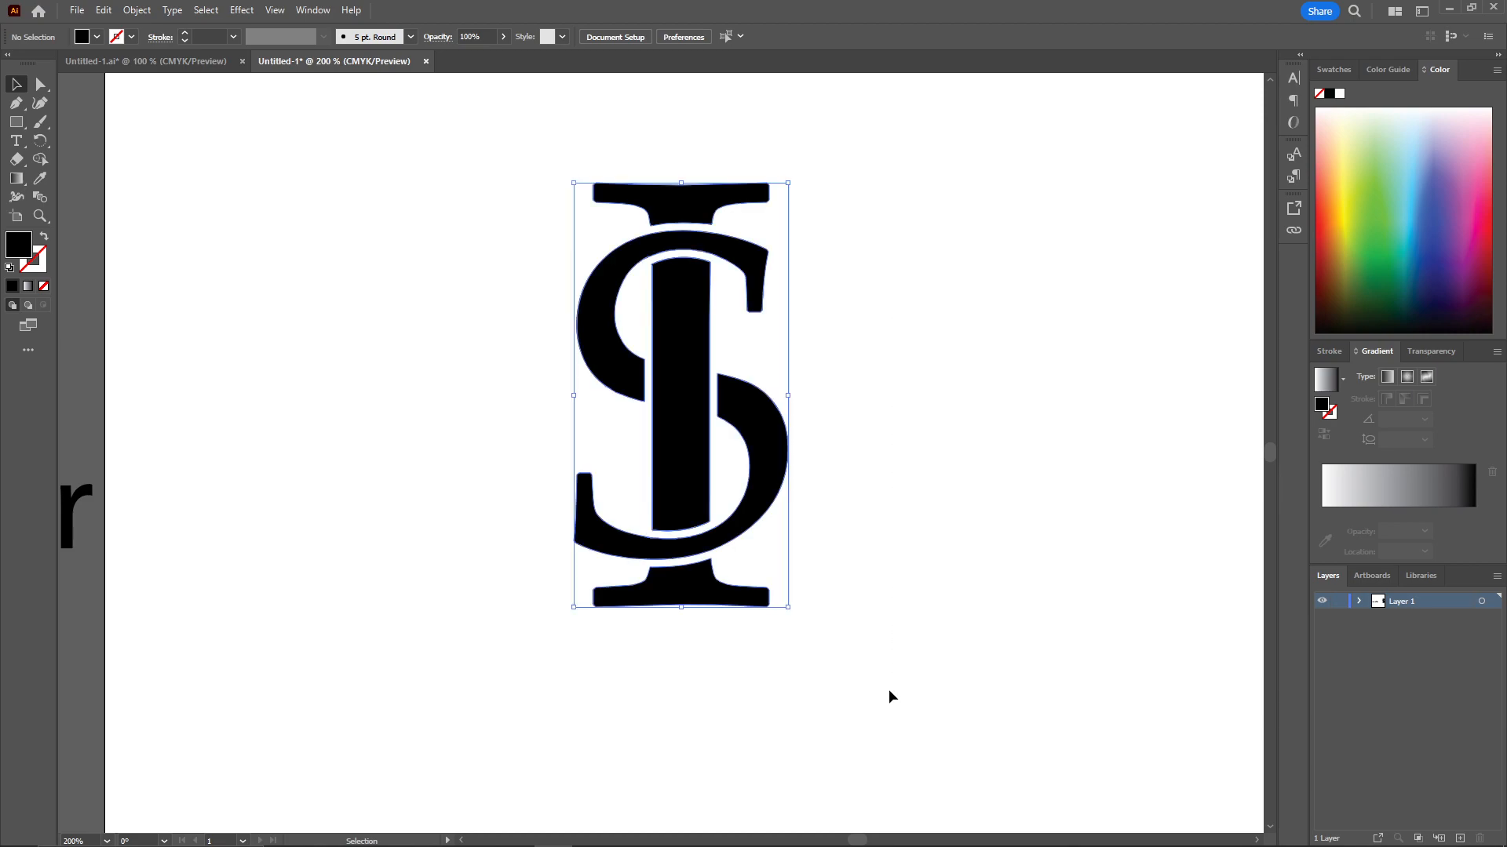
left_click(27, 287)
left_click(354, 187)
scroll(398, 223, "down", 1)
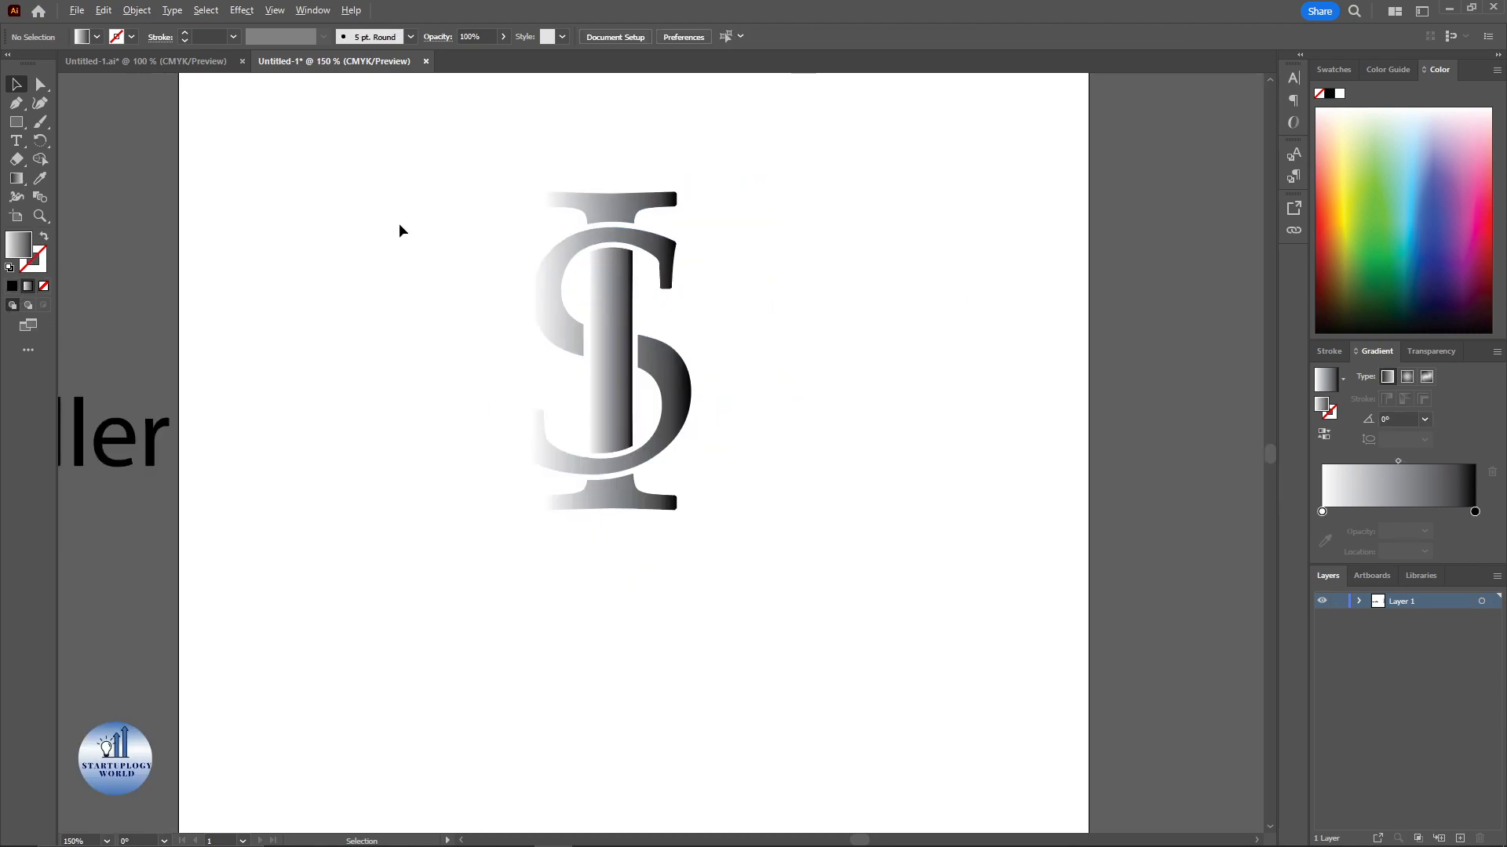
Step: Redirect the gradient diagonally across the monogram from upper left to lower right, at about -60°
left_click_drag(399, 223, 401, 262)
left_click(612, 248)
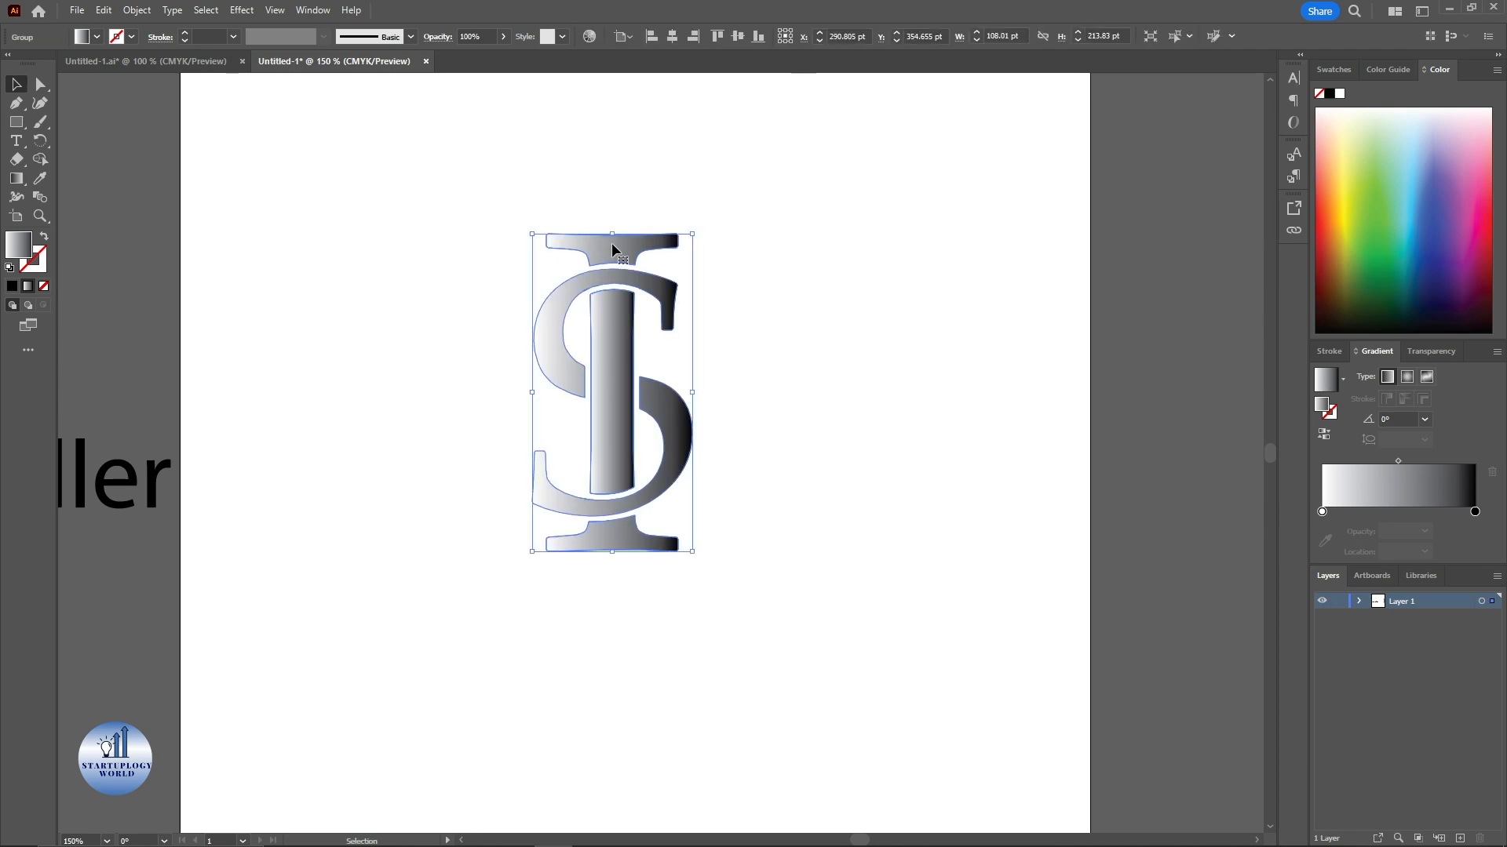
left_click(24, 177)
left_click_drag(713, 183, 700, 554)
mouse_move(500, 229)
left_mouse_down()
mouse_move(616, 459)
mouse_move(691, 563)
left_mouse_up()
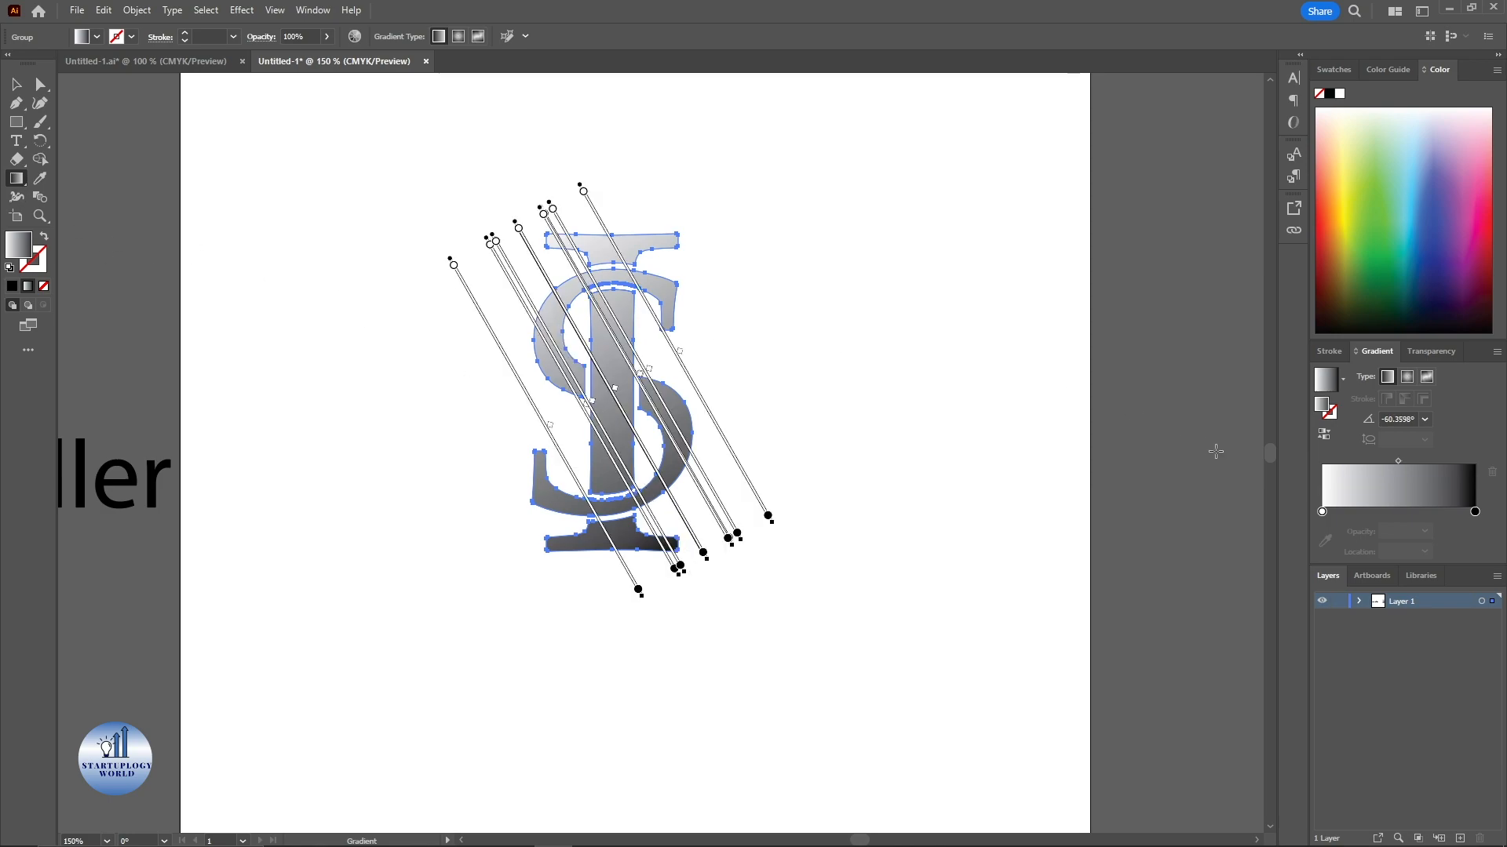
Step: Change the gradient's white color stop to a grey with 48% black (K)
double_click(1326, 514)
left_click(1326, 514)
mouse_move(1328, 512)
left_mouse_down()
mouse_move(1342, 513)
mouse_move(1331, 559)
mouse_move(1323, 514)
left_mouse_up()
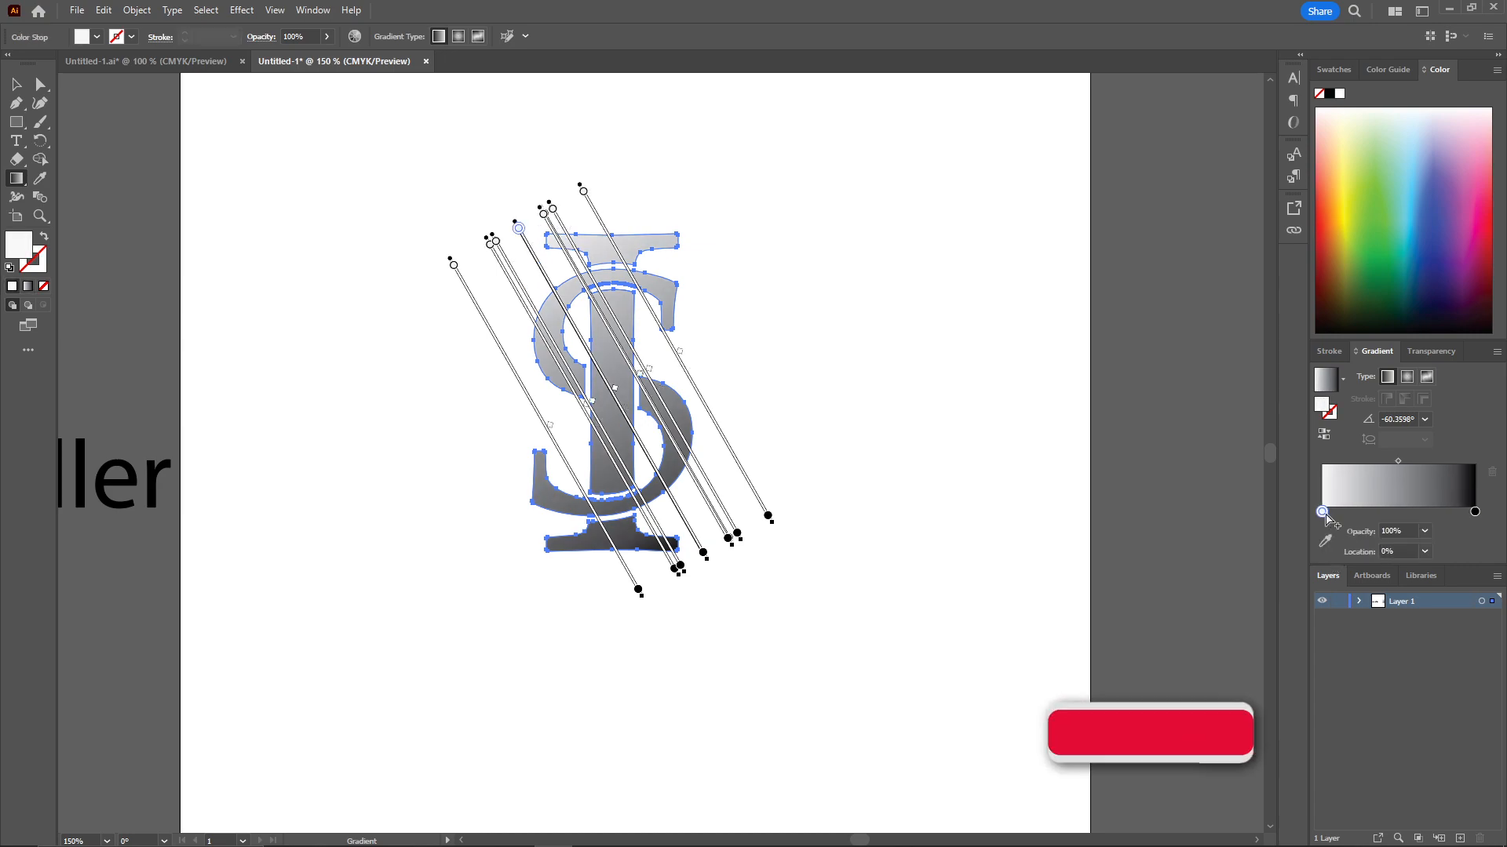
double_click(1322, 513)
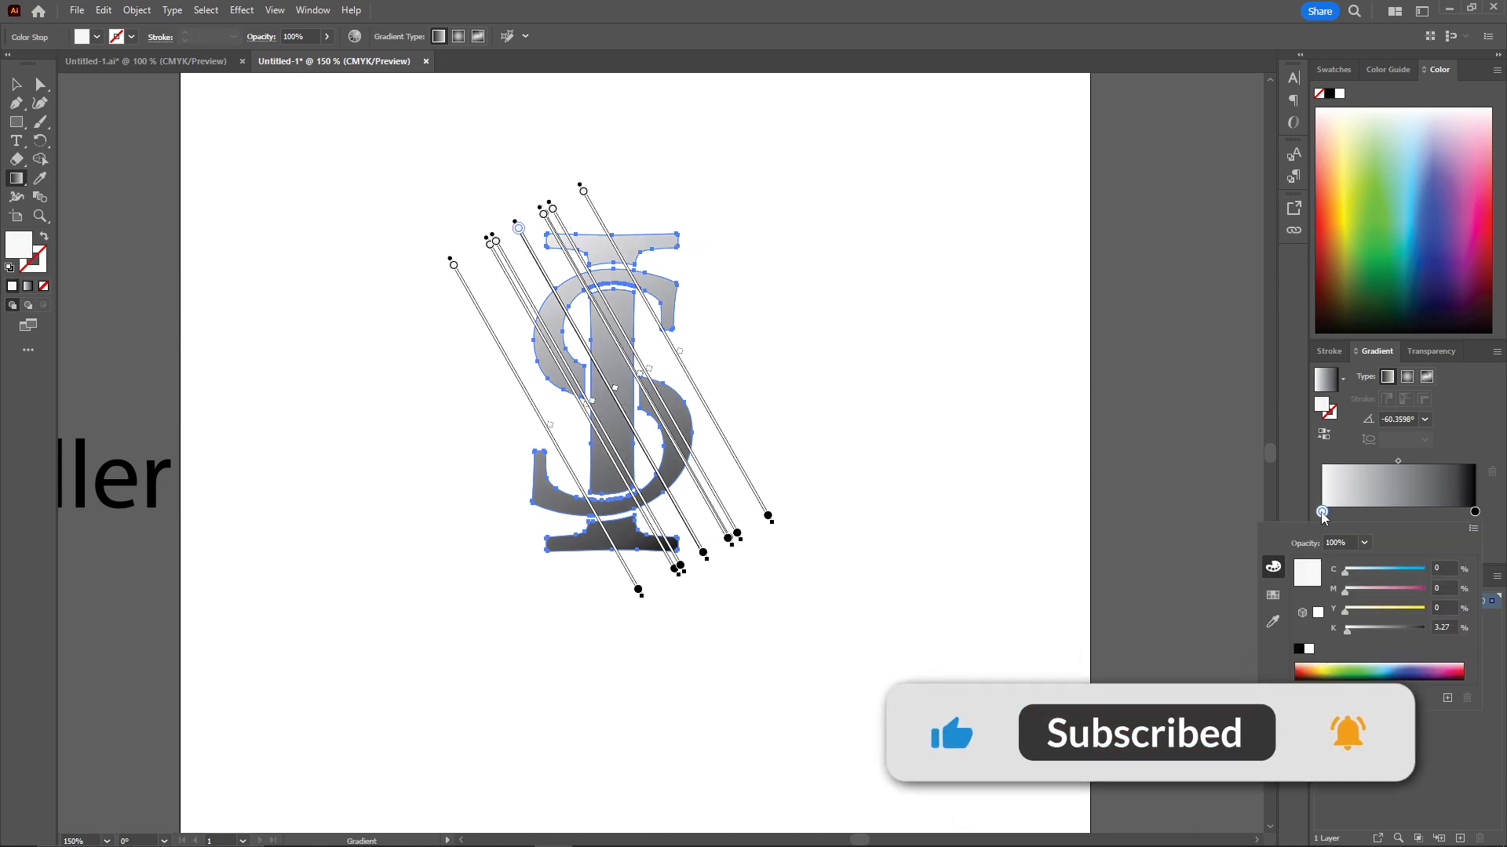
left_click_drag(1347, 628, 1383, 626)
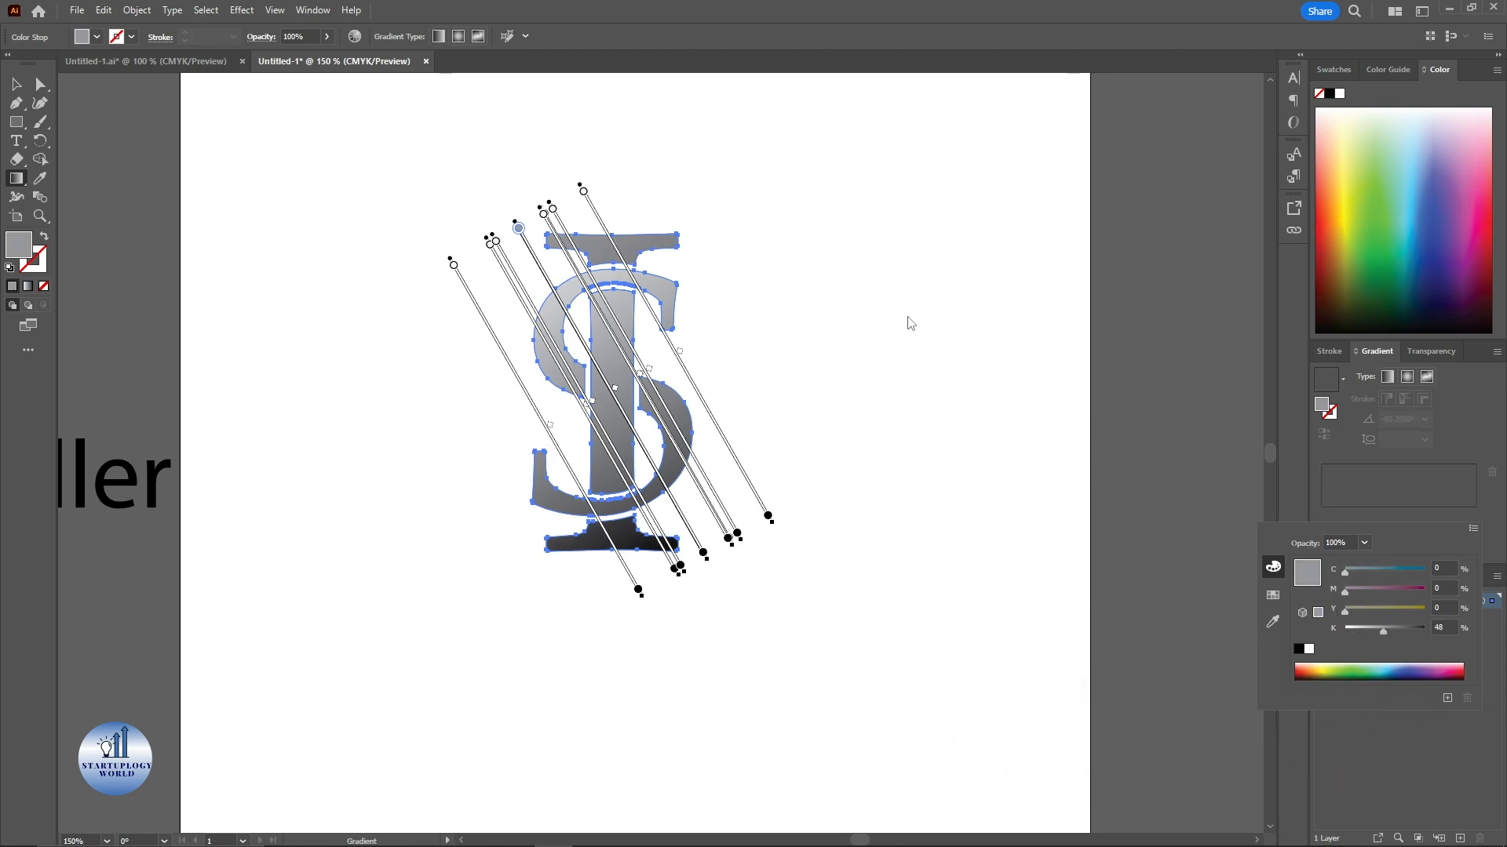
Step: Scale the IS monogram group down proportionally to roughly two-thirds of its size on the page
left_click(914, 323)
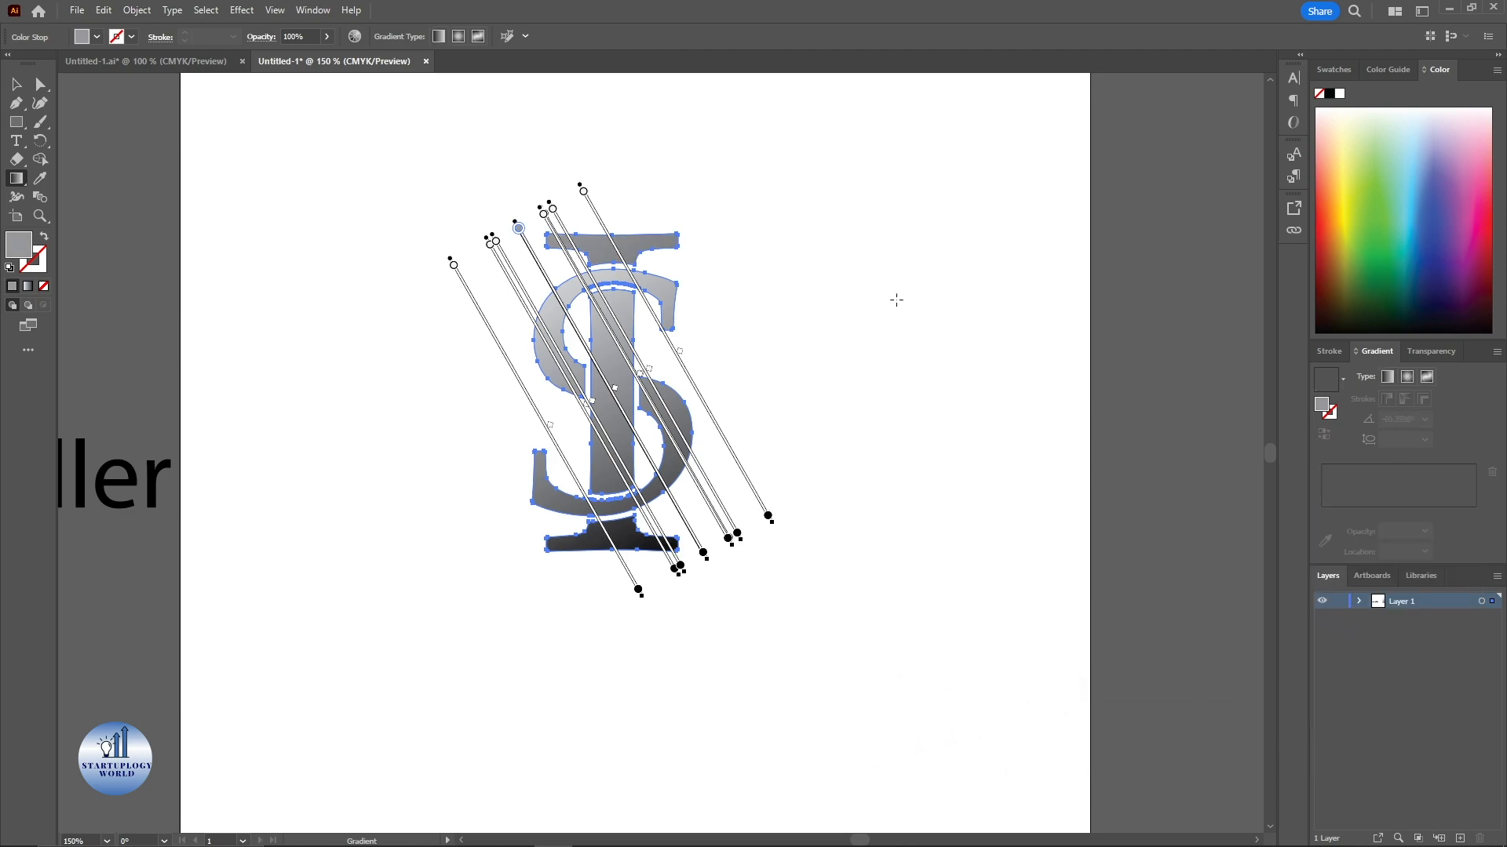
key("v")
left_click(498, 196)
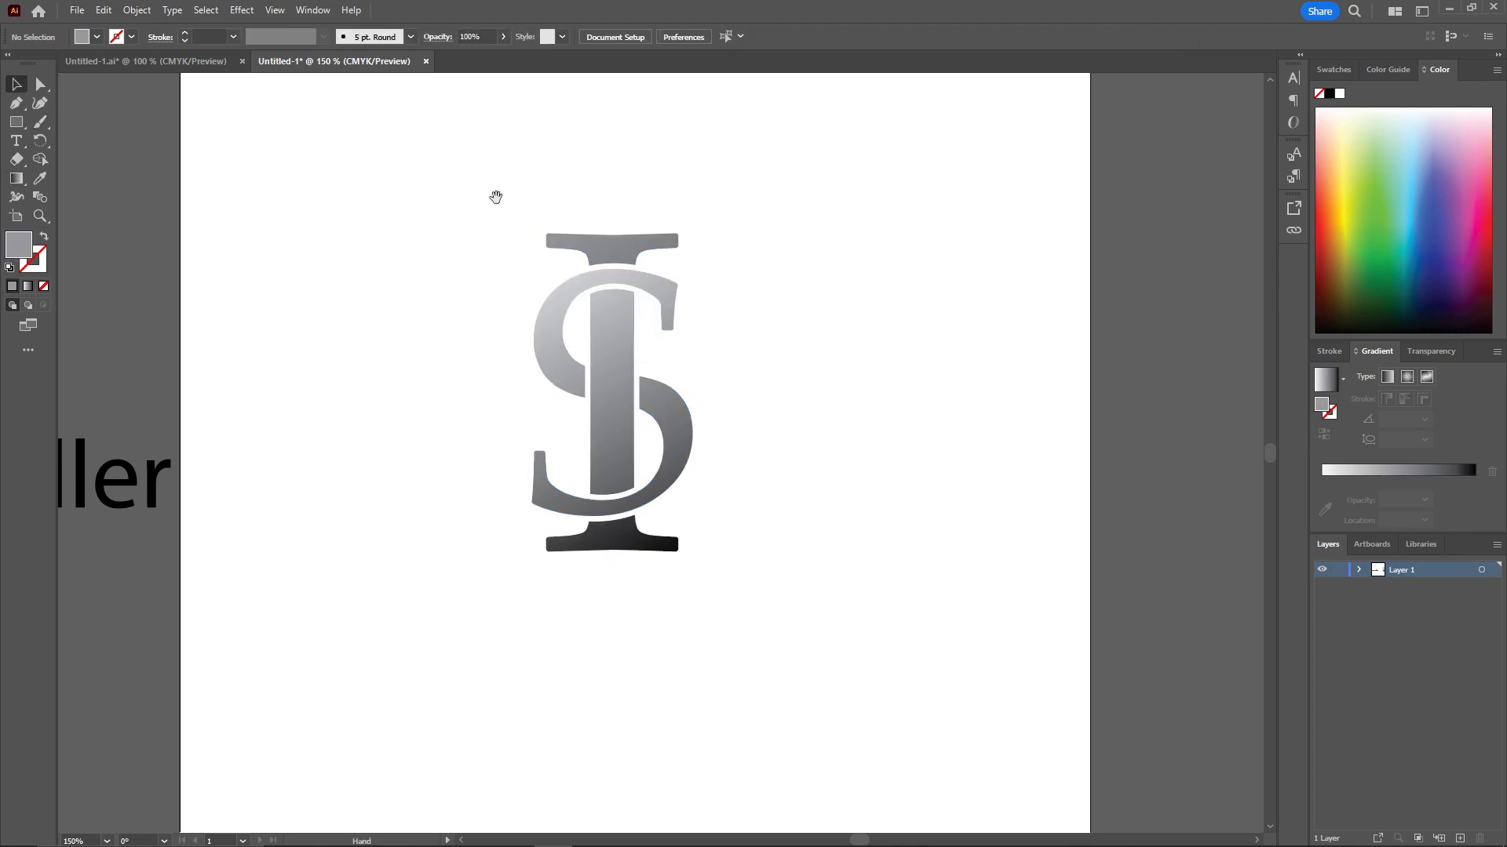
left_click_drag(499, 195, 475, 229)
scroll(475, 229, "down", 1)
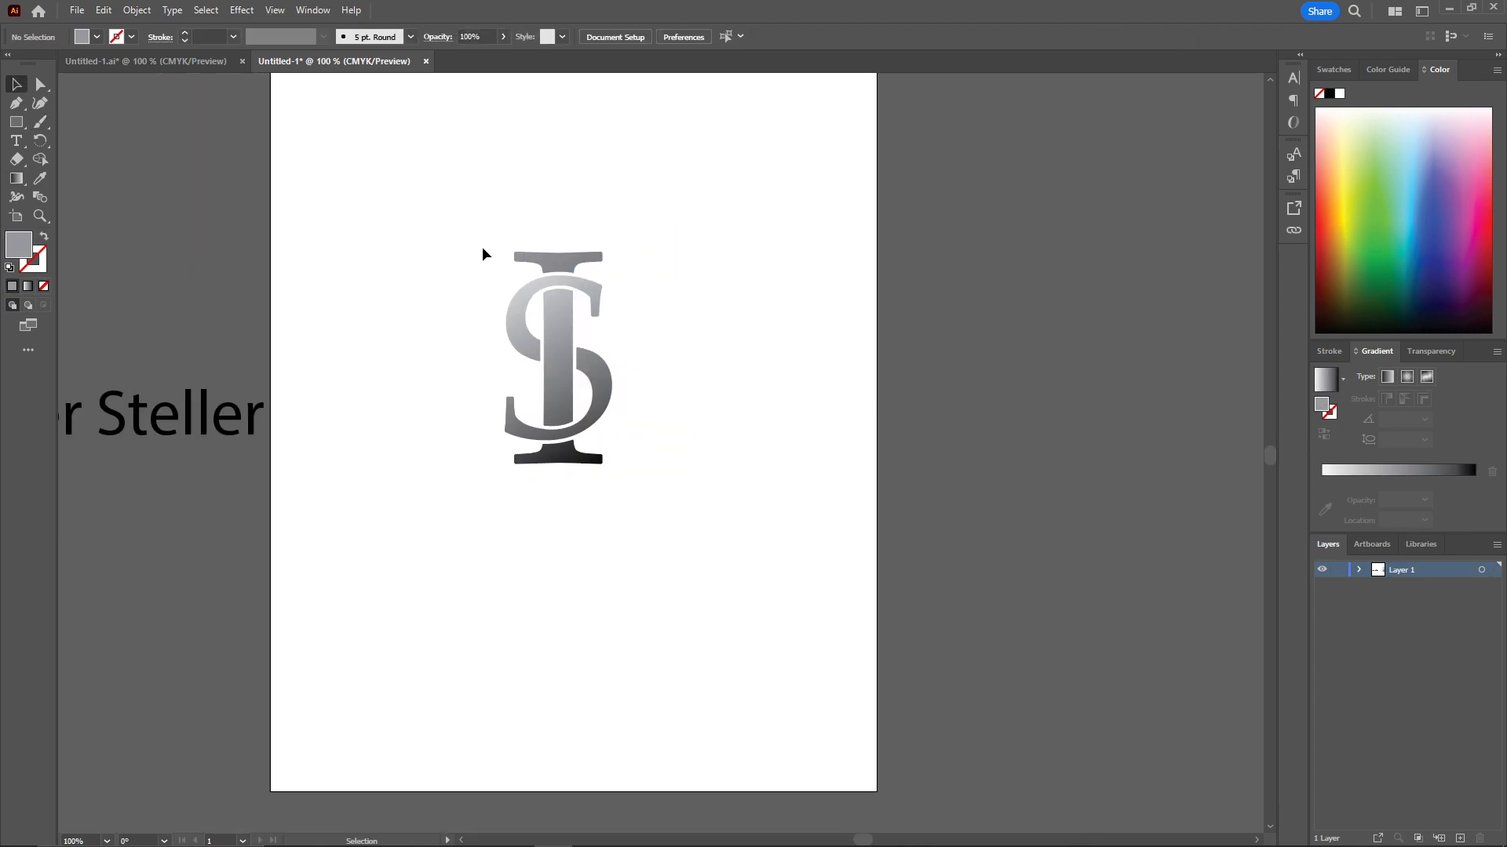
left_click(553, 272)
left_click_drag(613, 254, 574, 327)
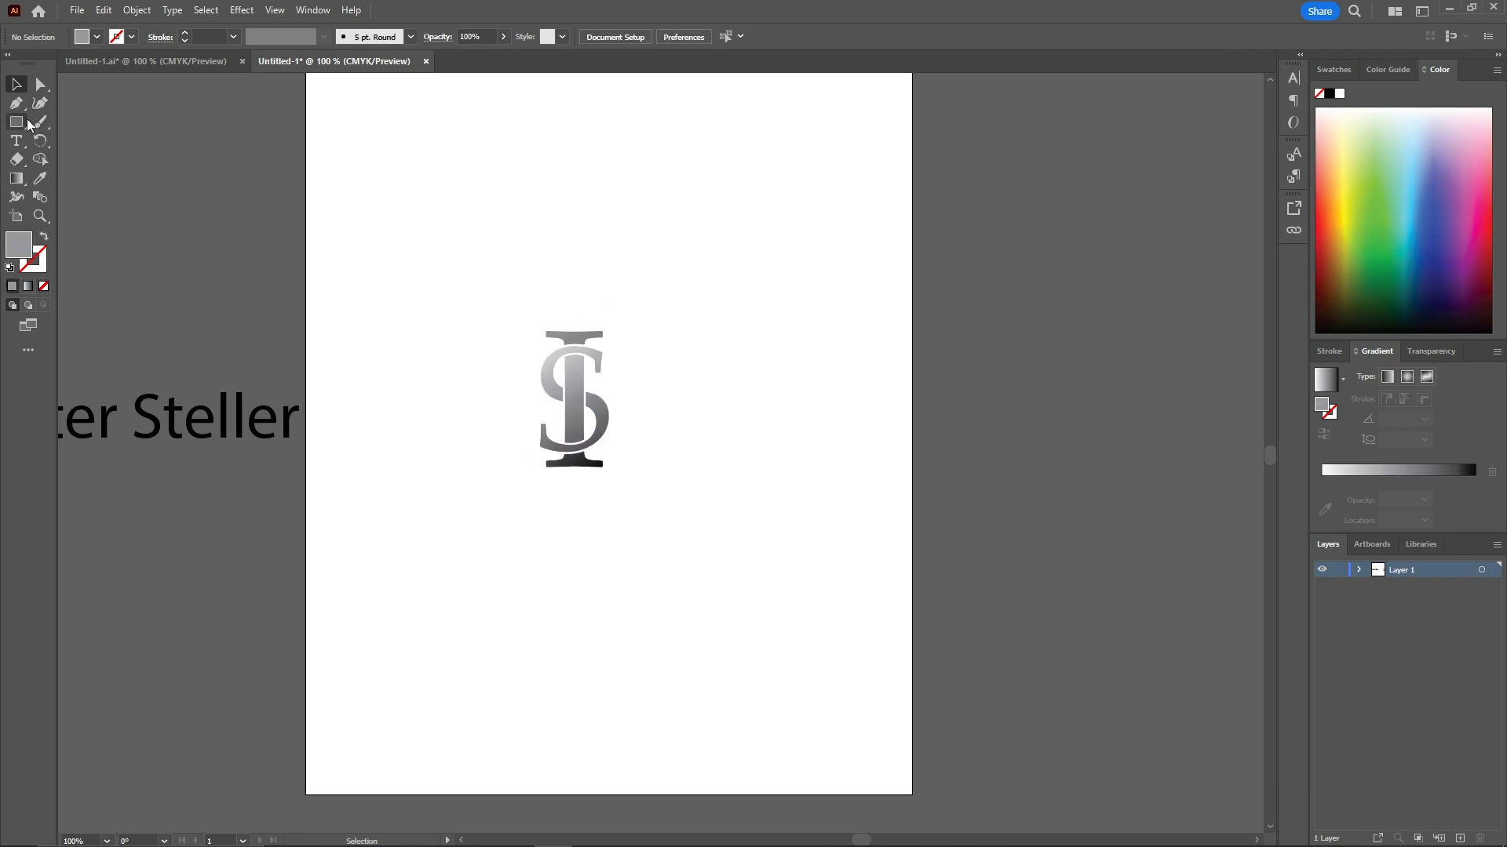
Step: Draw a circle about 234 pt in diameter over the monogram and swap its grey fill to the stroke
left_click(24, 126)
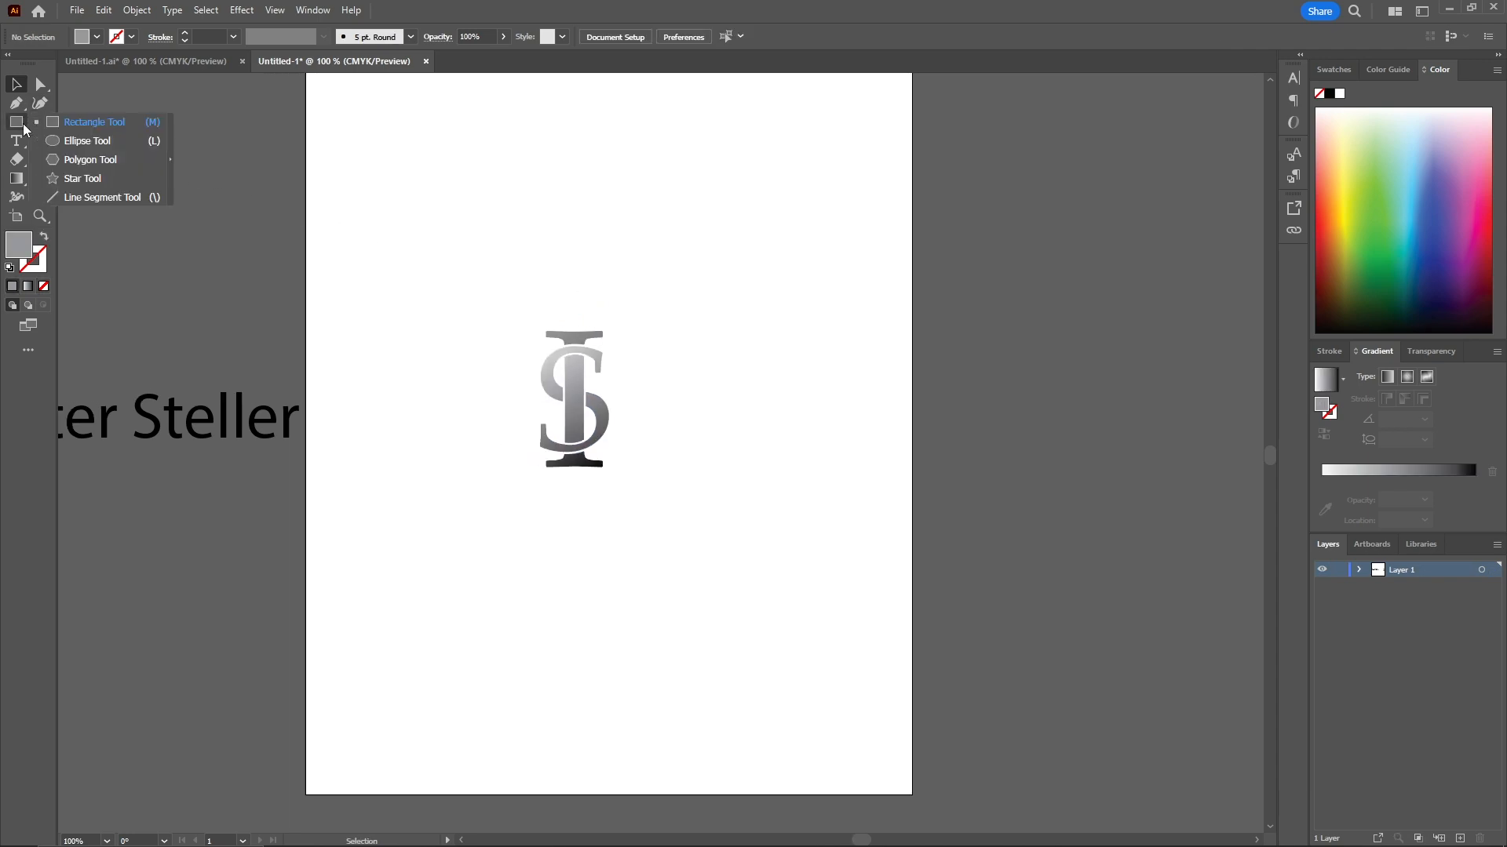
left_click(86, 141)
left_click_drag(517, 322, 612, 430)
key("v")
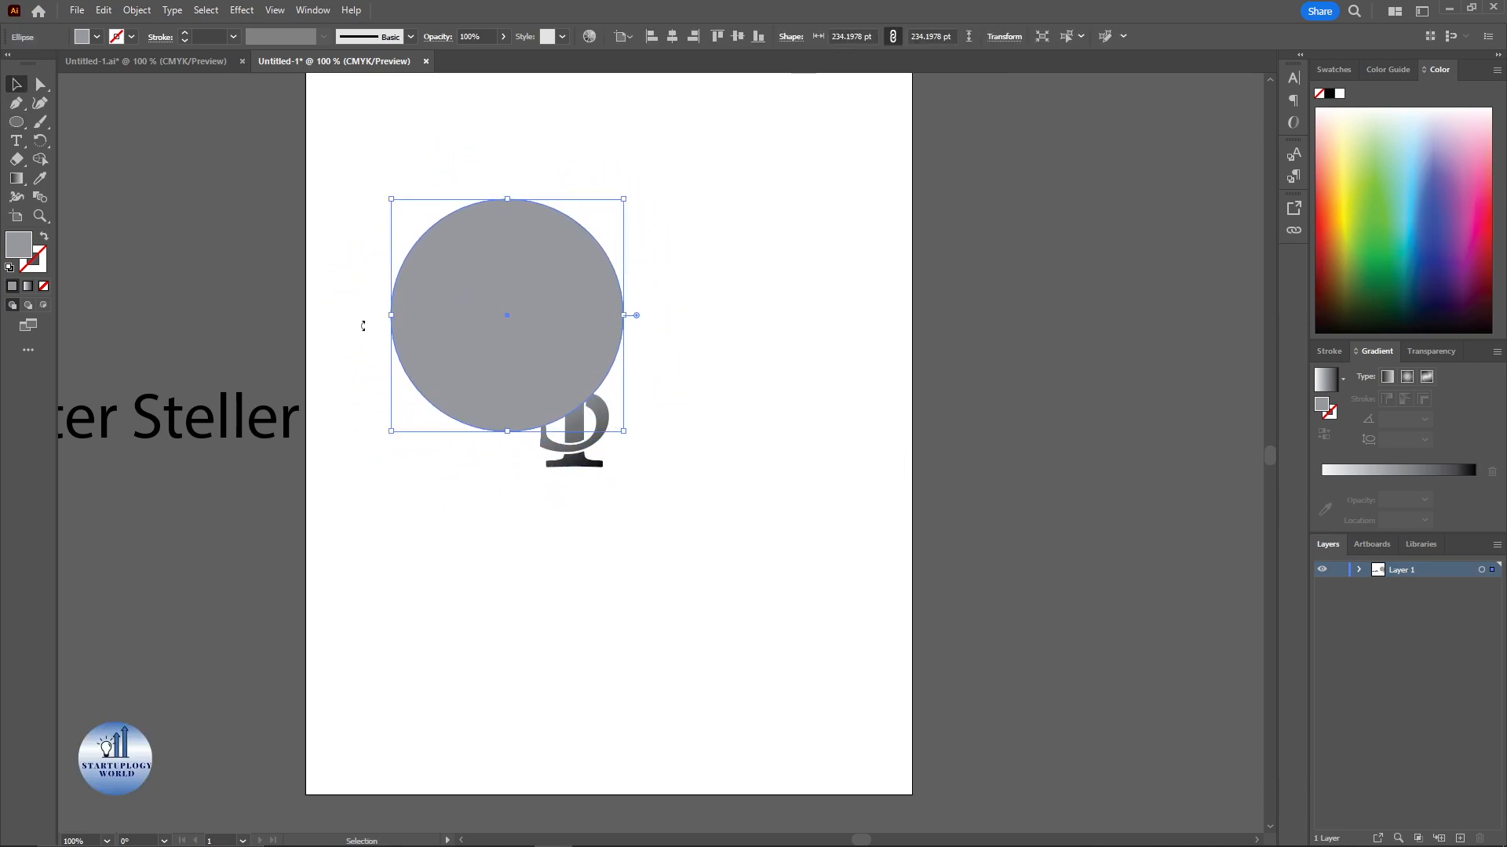
left_click(44, 237)
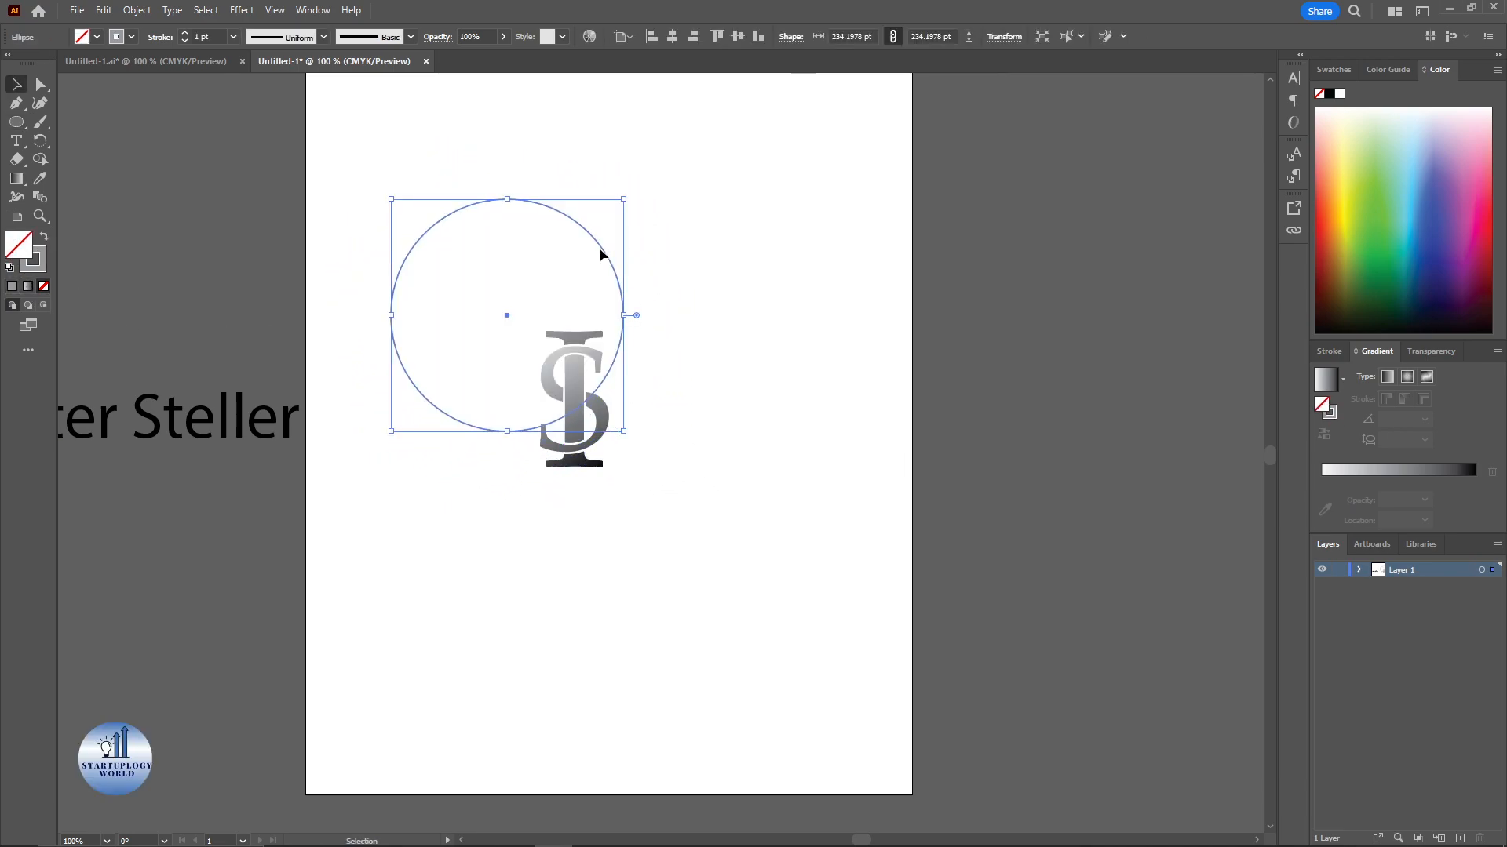
Step: Resize the circle to about 195 pt around the monogram and align both on a common center
left_click_drag(600, 243, 649, 281)
scroll(759, 346, "up", 1)
left_click(505, 326)
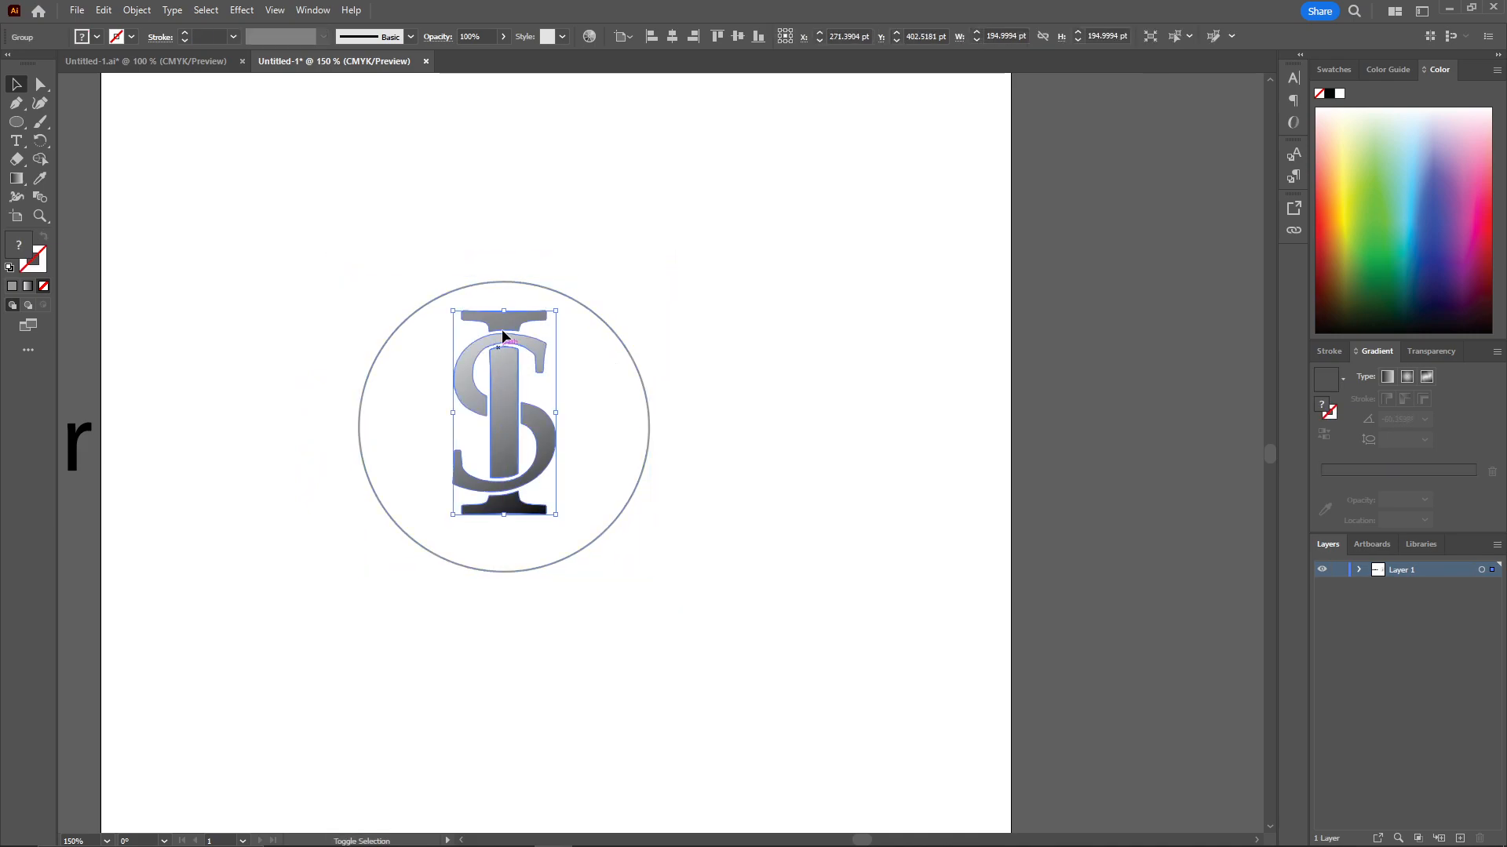
left_click(545, 288, "shift")
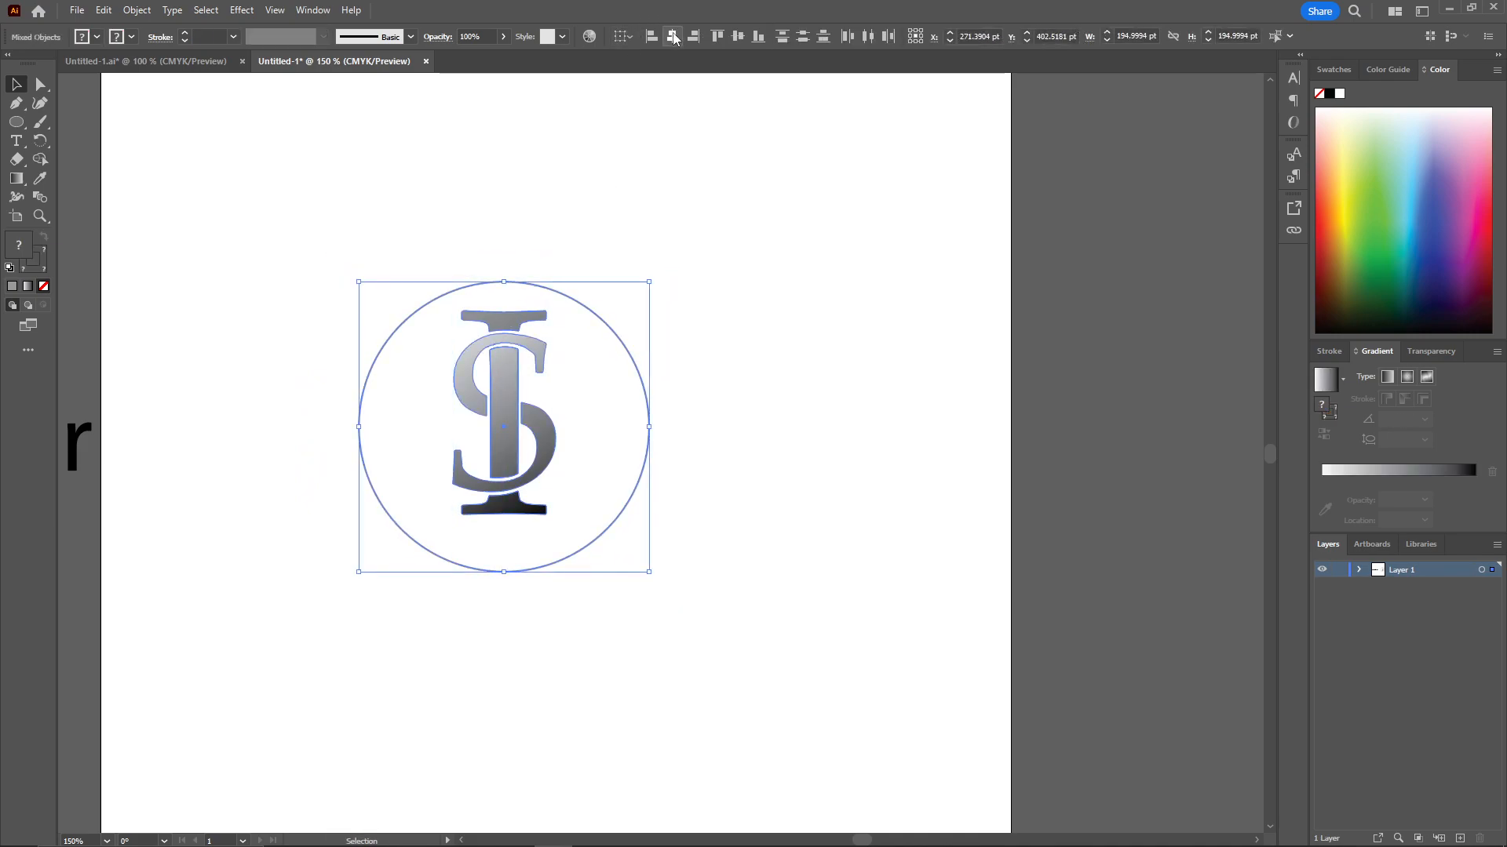
left_click(738, 36)
left_click(710, 224)
left_click_drag(721, 265, 747, 262)
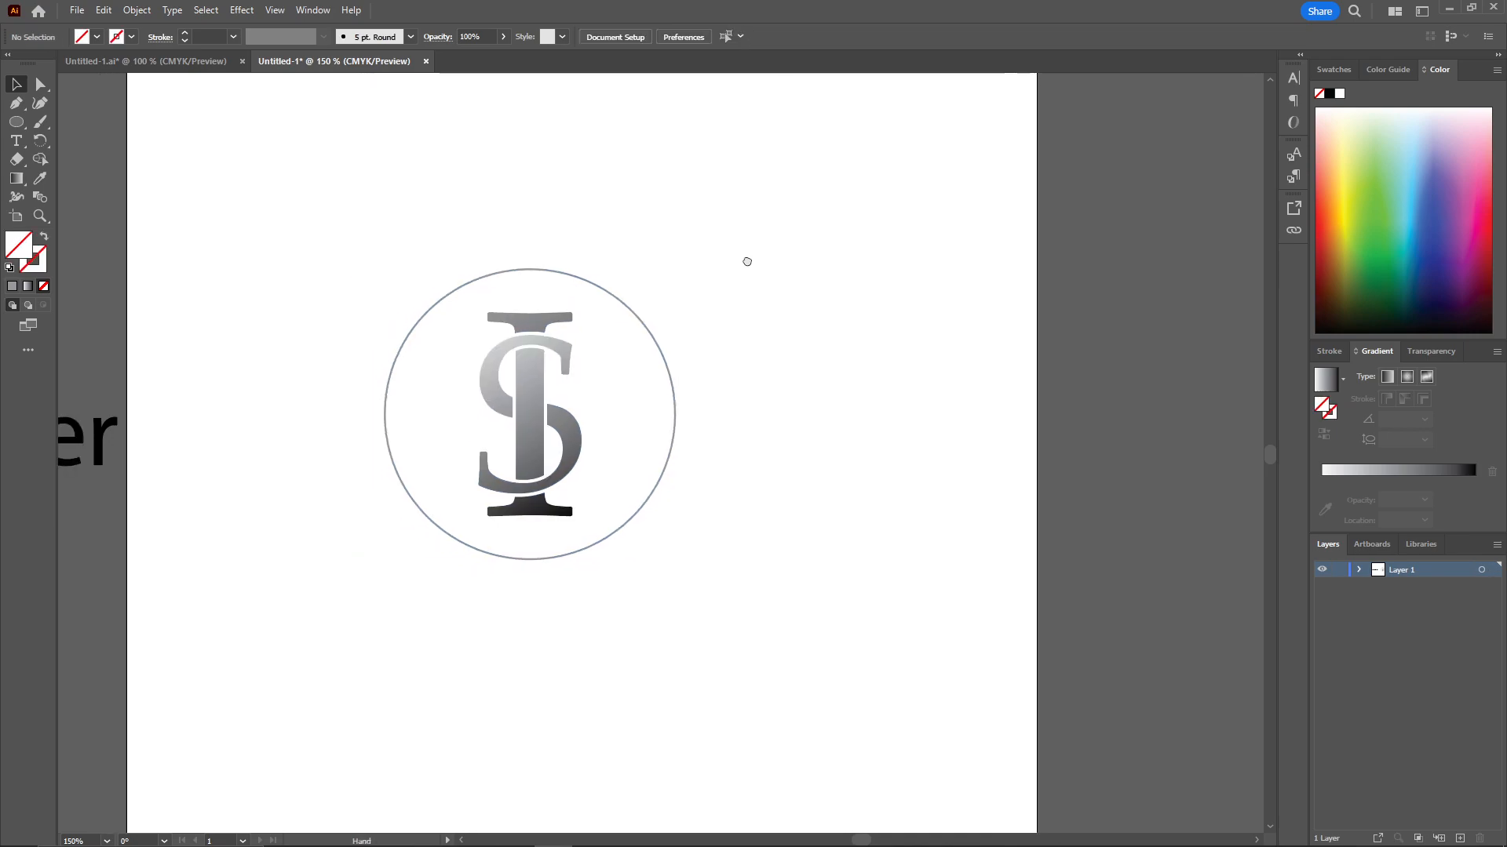
Step: Set the stroke weight of the circle around the monogram to 4 pt
left_click(14, 123)
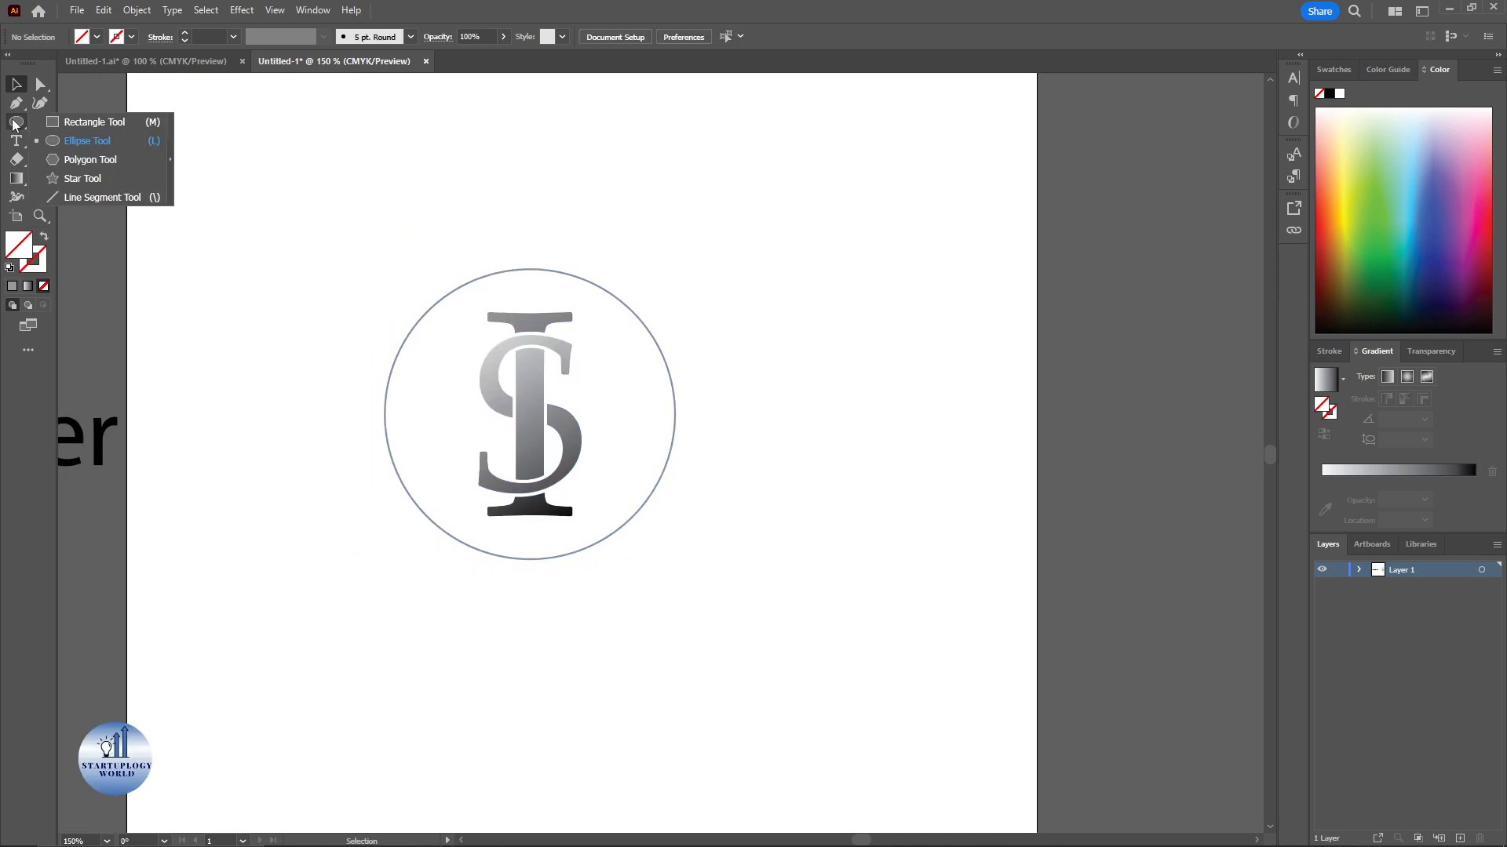
left_click(466, 284)
scroll(216, 33, "up", 1)
scroll(215, 33, "up", 1)
right_click(216, 33)
left_click(216, 33)
scroll(217, 36, "up", 1)
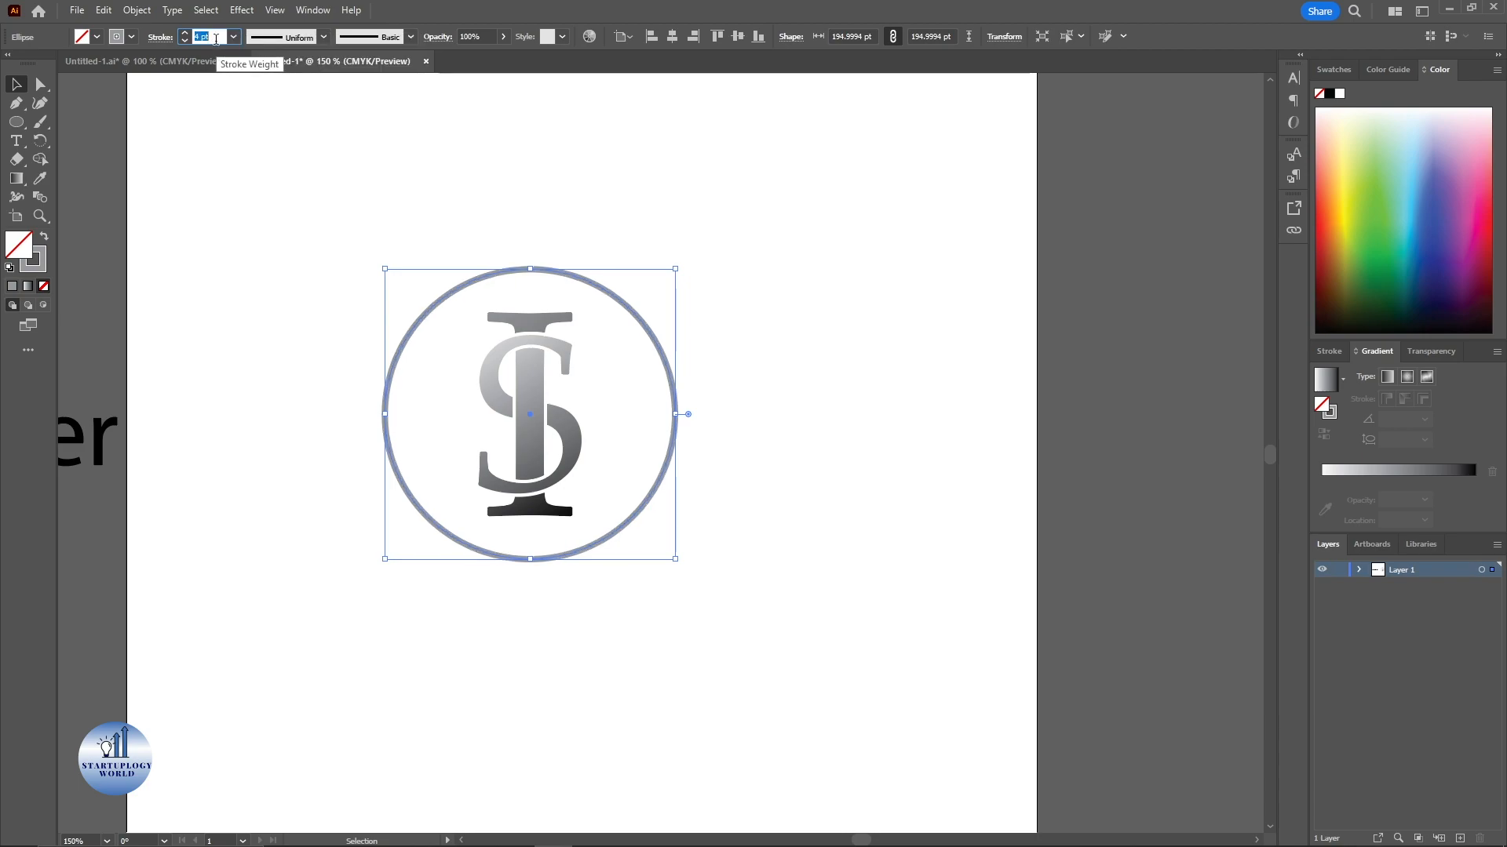
left_click(474, 146)
left_click_drag(552, 201, 577, 210)
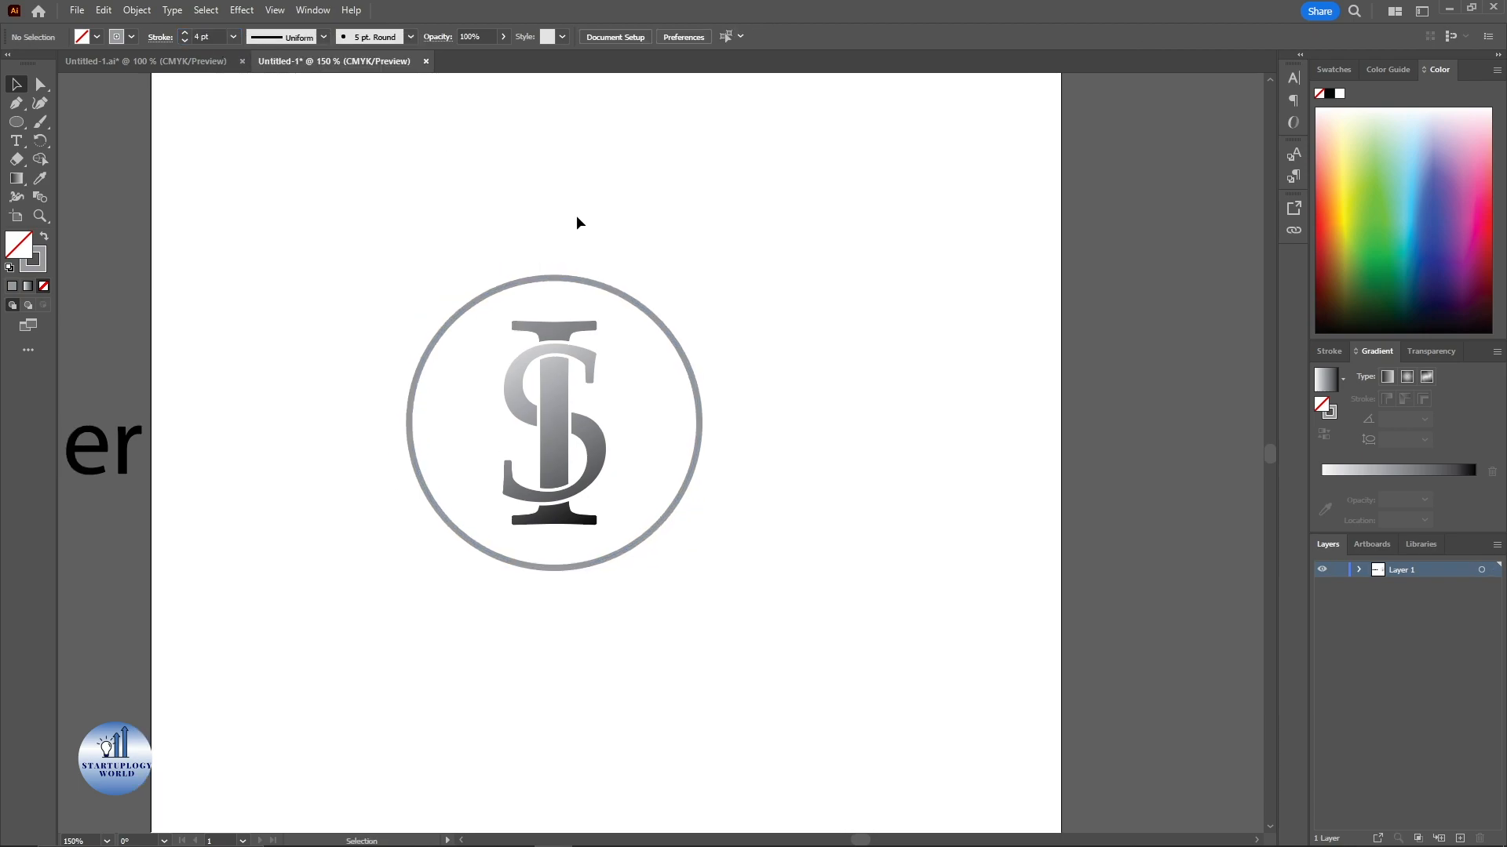
Step: Draw a small circle about 7.6 pt in diameter above the ring with a grey fill and no stroke
left_click(563, 279)
left_click_drag(16, 122, 103, 140)
mouse_move(502, 225)
left_mouse_down()
mouse_move(521, 229)
mouse_move(507, 230)
left_mouse_up()
left_click(524, 198)
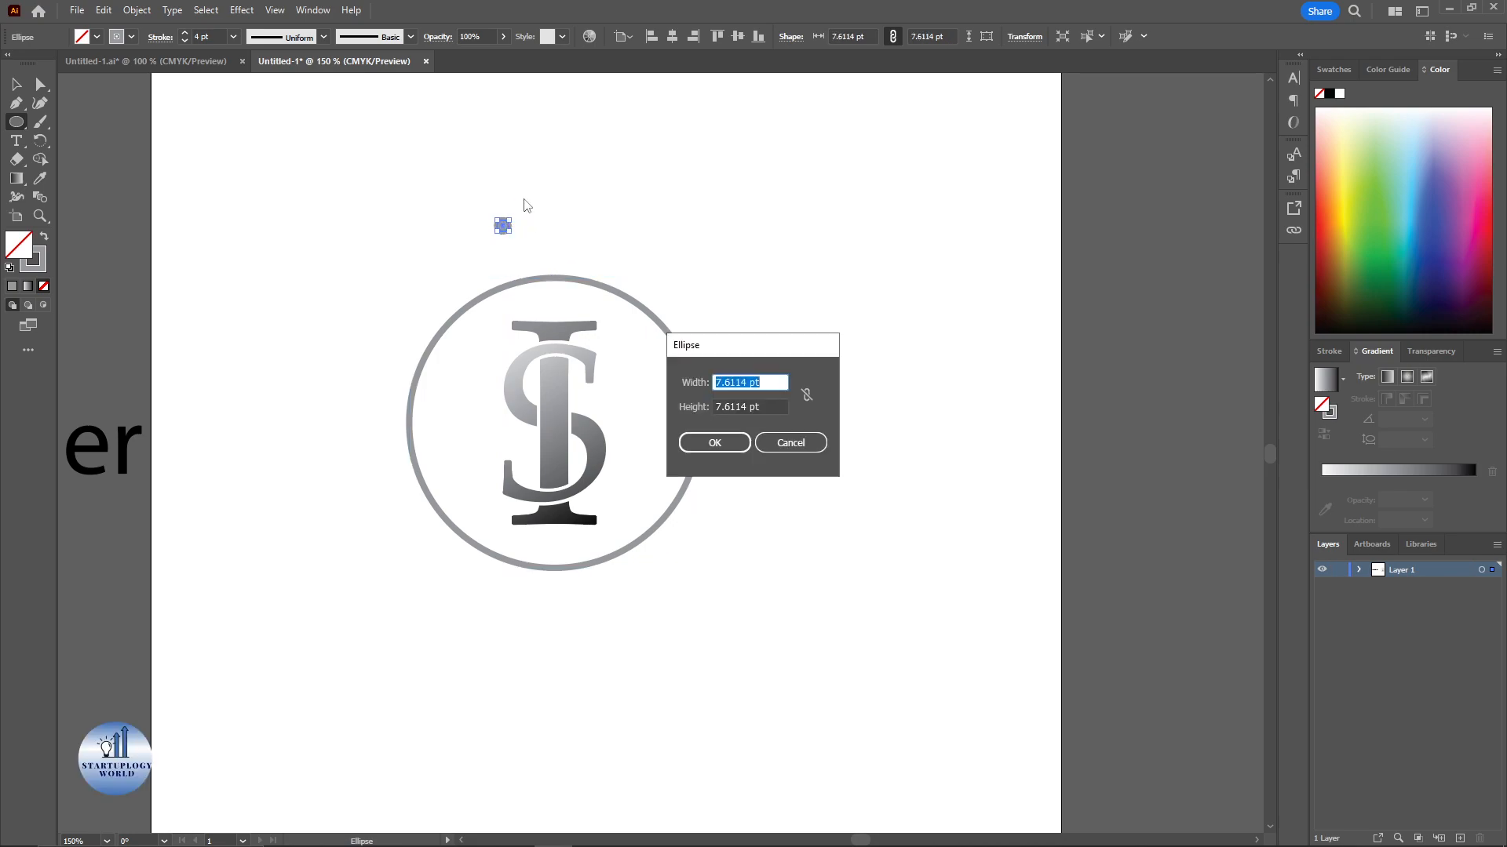
left_click(790, 443)
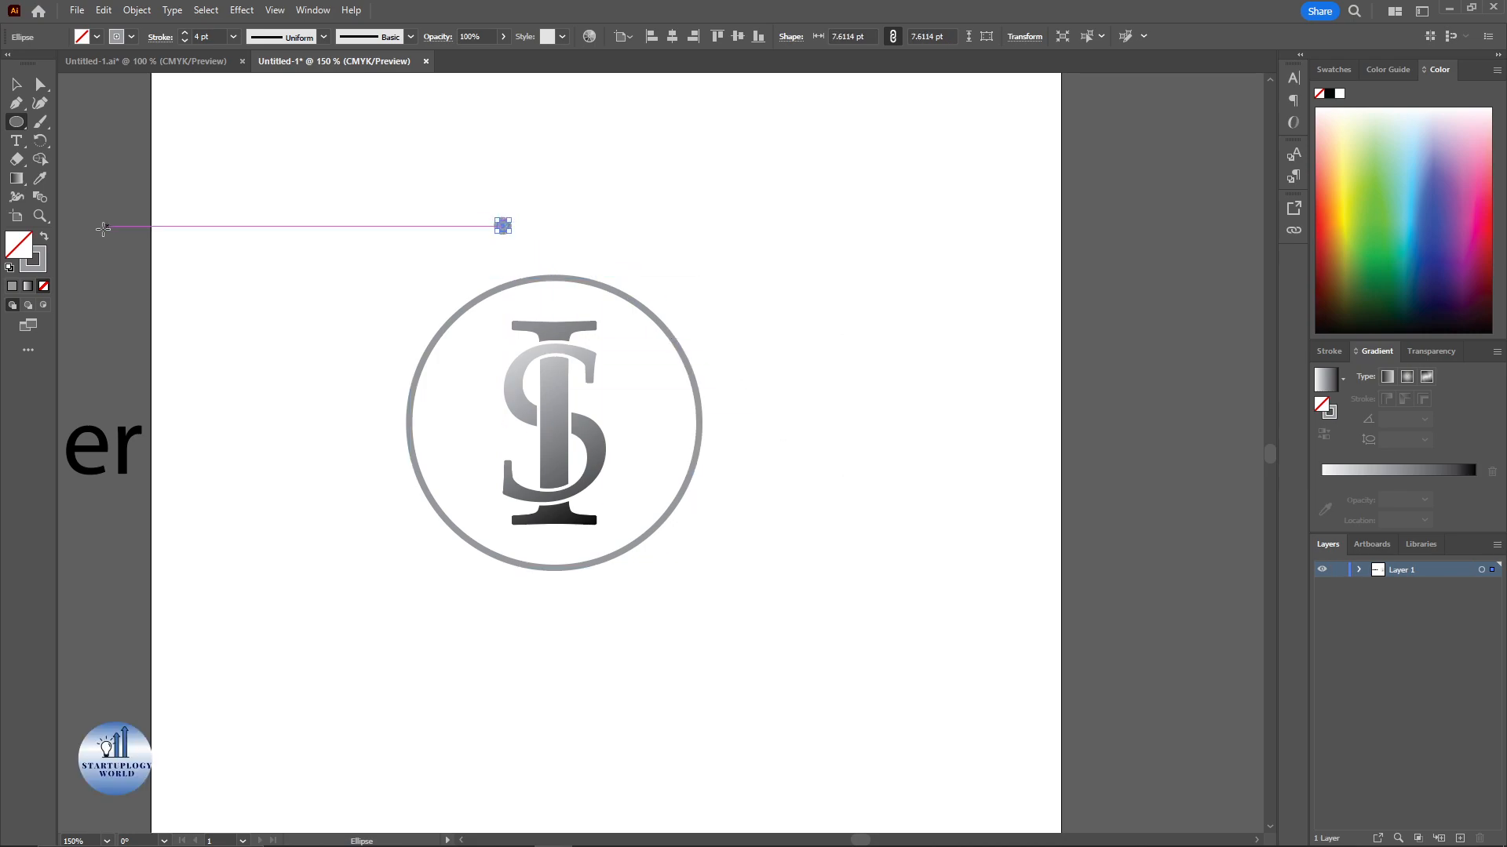
left_click(44, 236)
key("v")
Step: Place the small grey dot on the ring's uppermost point and enlarge it to about 14.5 pt
left_click_drag(503, 226, 551, 279)
key("ctrl+plus")
key("ctrl+plus")
key("ctrl+plus")
key("ctrl+plus")
key("ctrl+plus")
key("ctrl+plus")
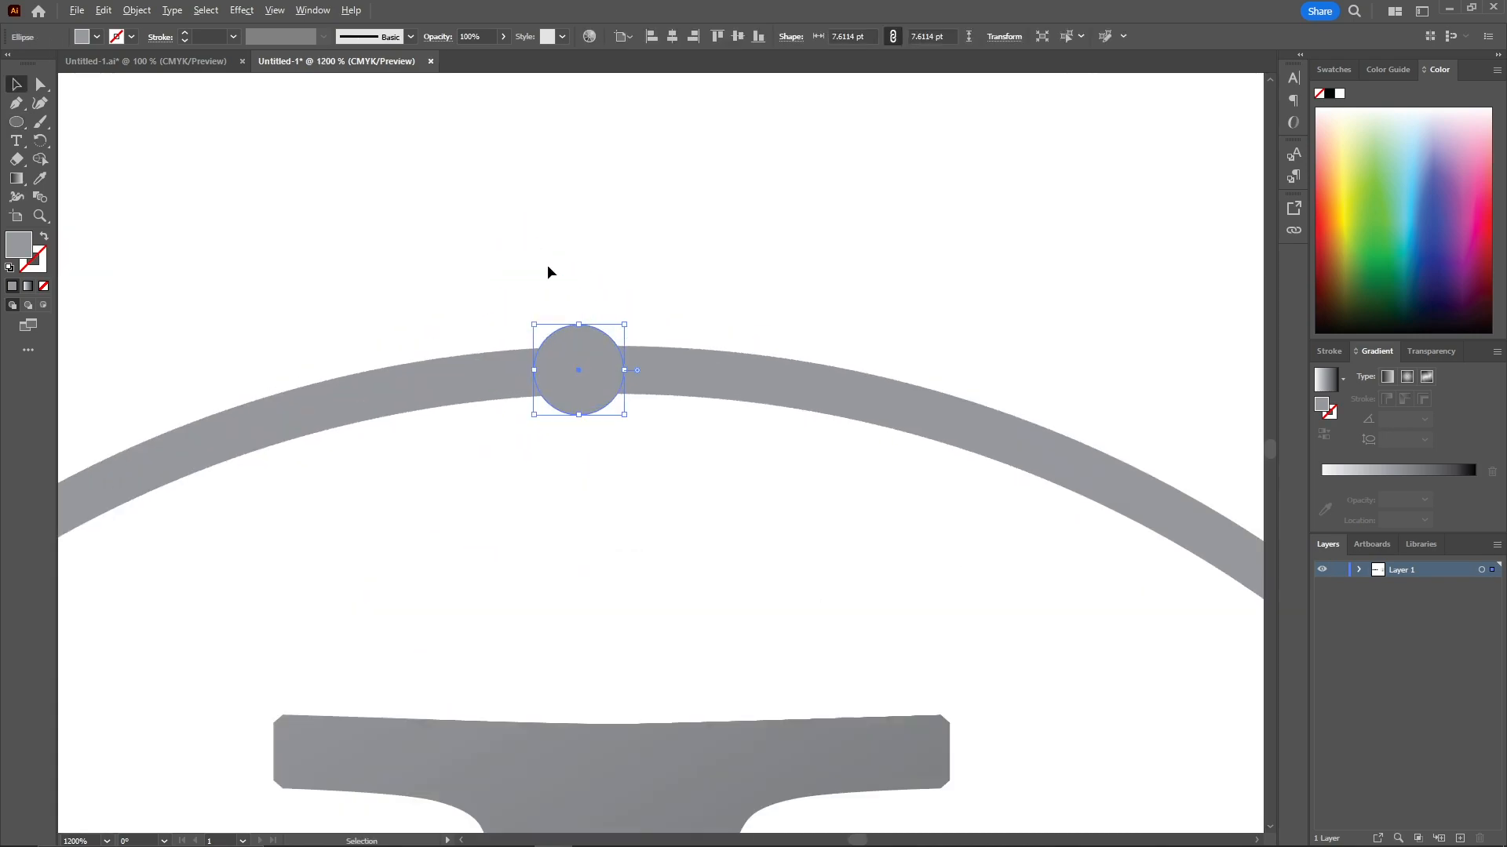
left_click_drag(625, 324, 711, 285)
scroll(711, 284, "down", 6)
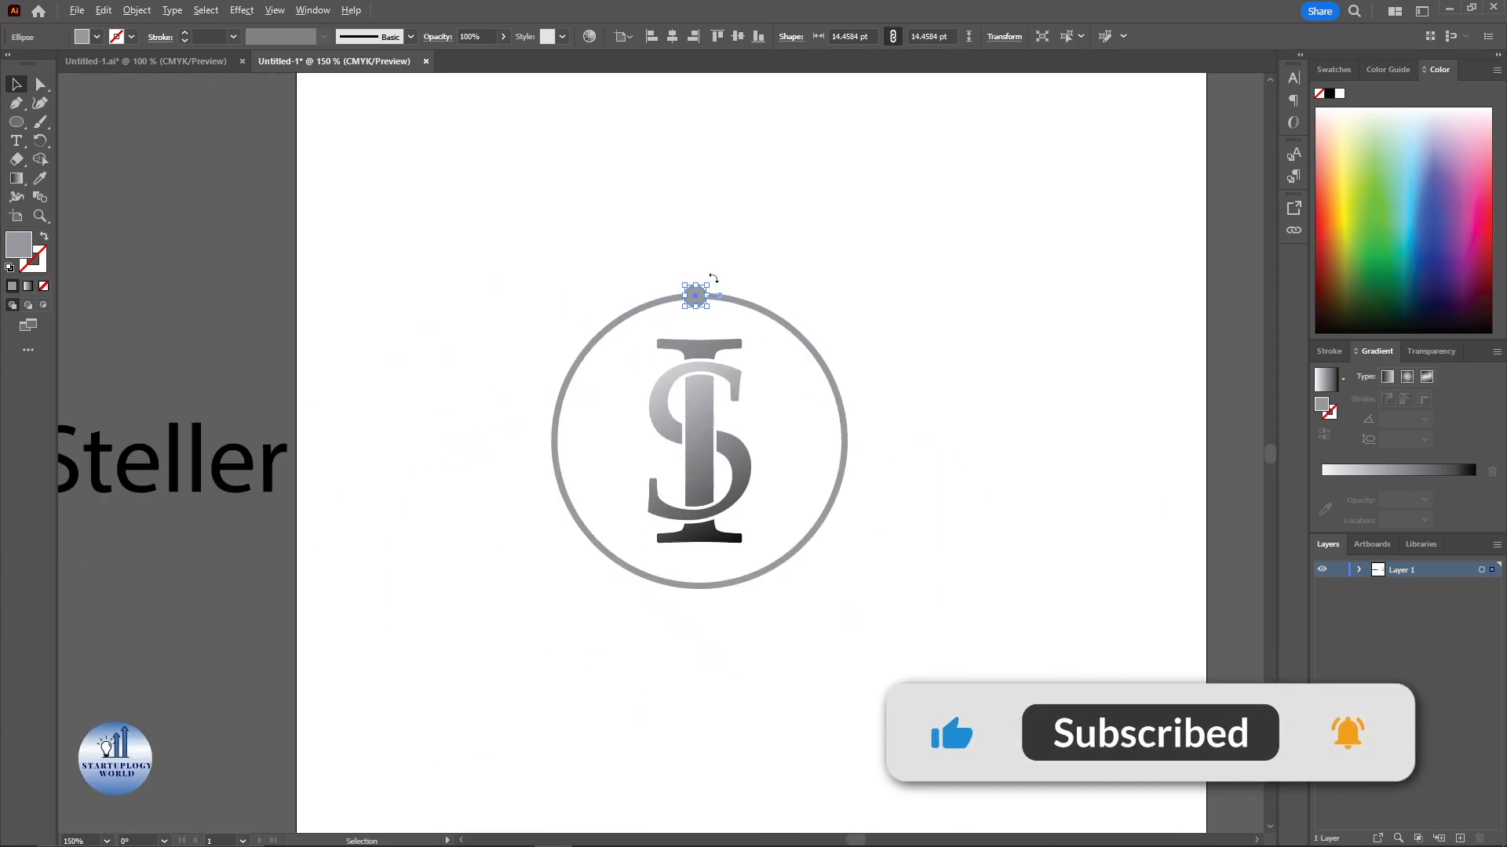
left_click(755, 226)
Step: Enlarge the dot on the ring slightly more, to about 16 pt in diameter
left_click_drag(688, 225, 618, 252)
scroll(596, 291, "up", 4)
left_click(596, 290)
left_click(695, 218)
scroll(691, 261, "down", 3)
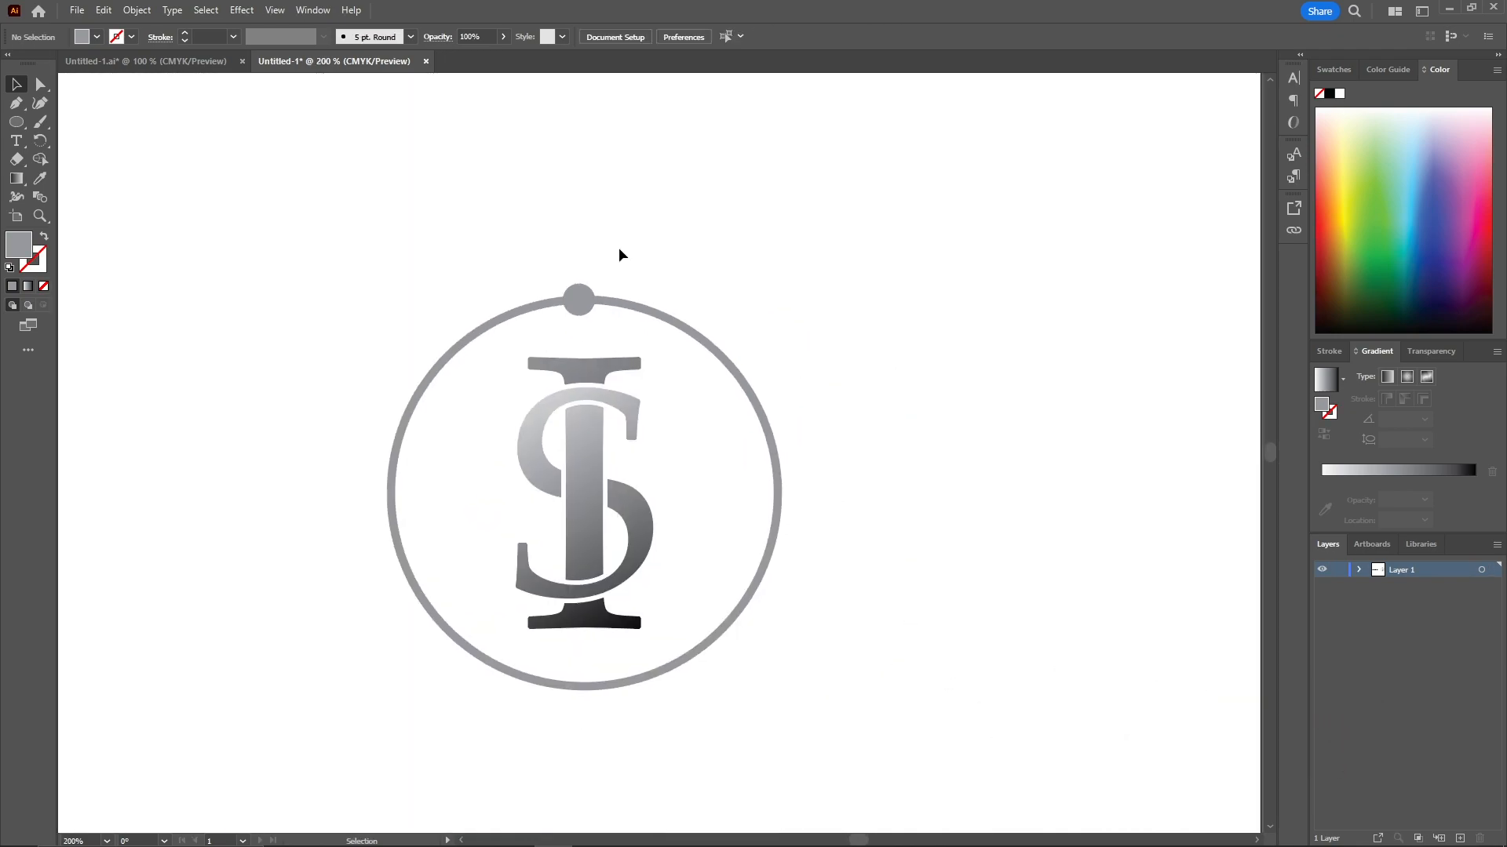
scroll(609, 251, "down", 1)
Step: Align the dot, the ring and the monogram horizontally on their centers
left_click(595, 293)
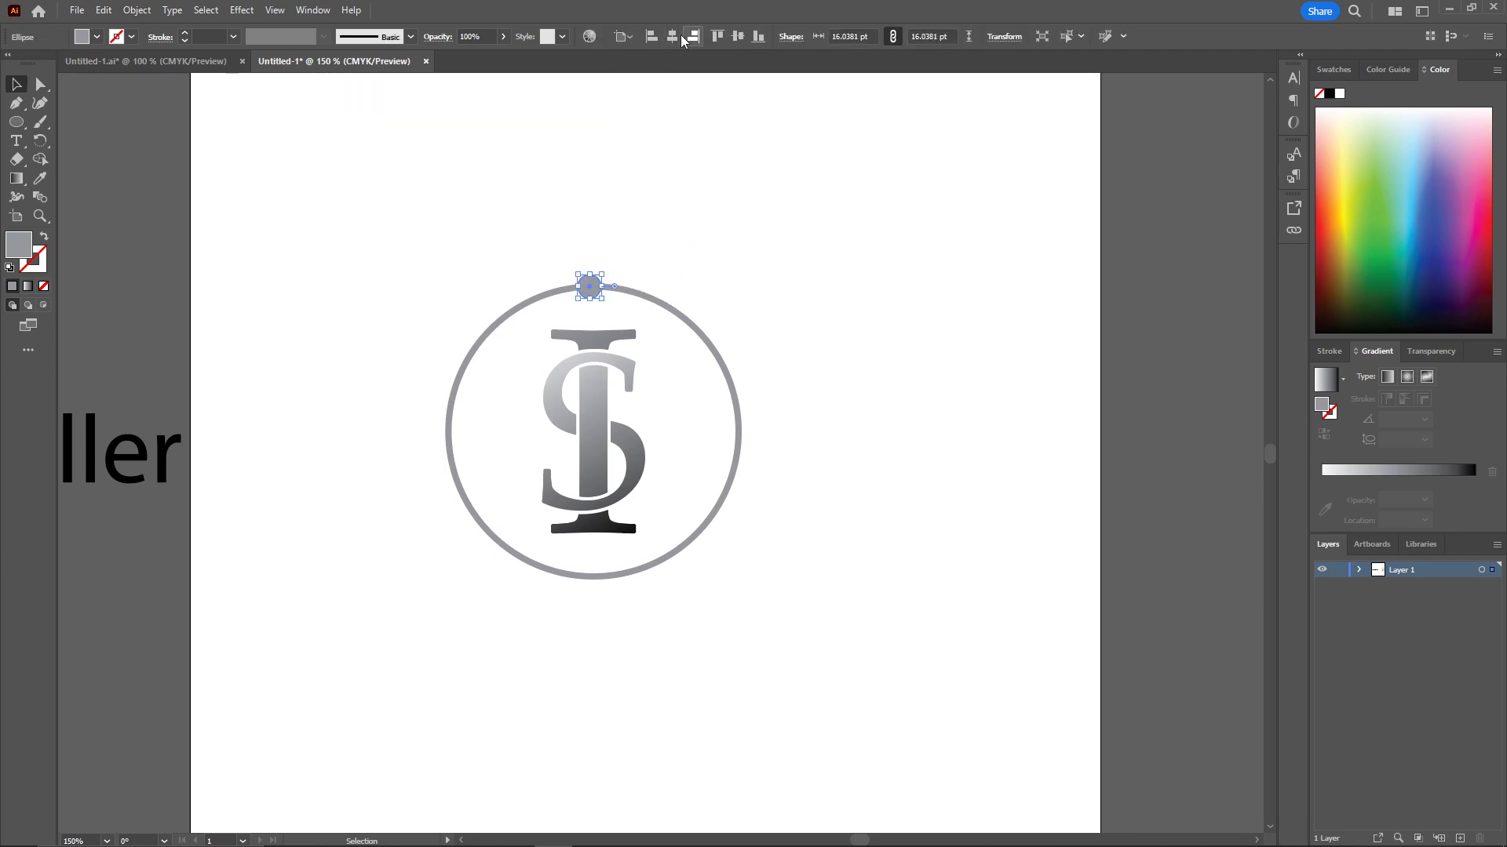
left_click(671, 307, "shift")
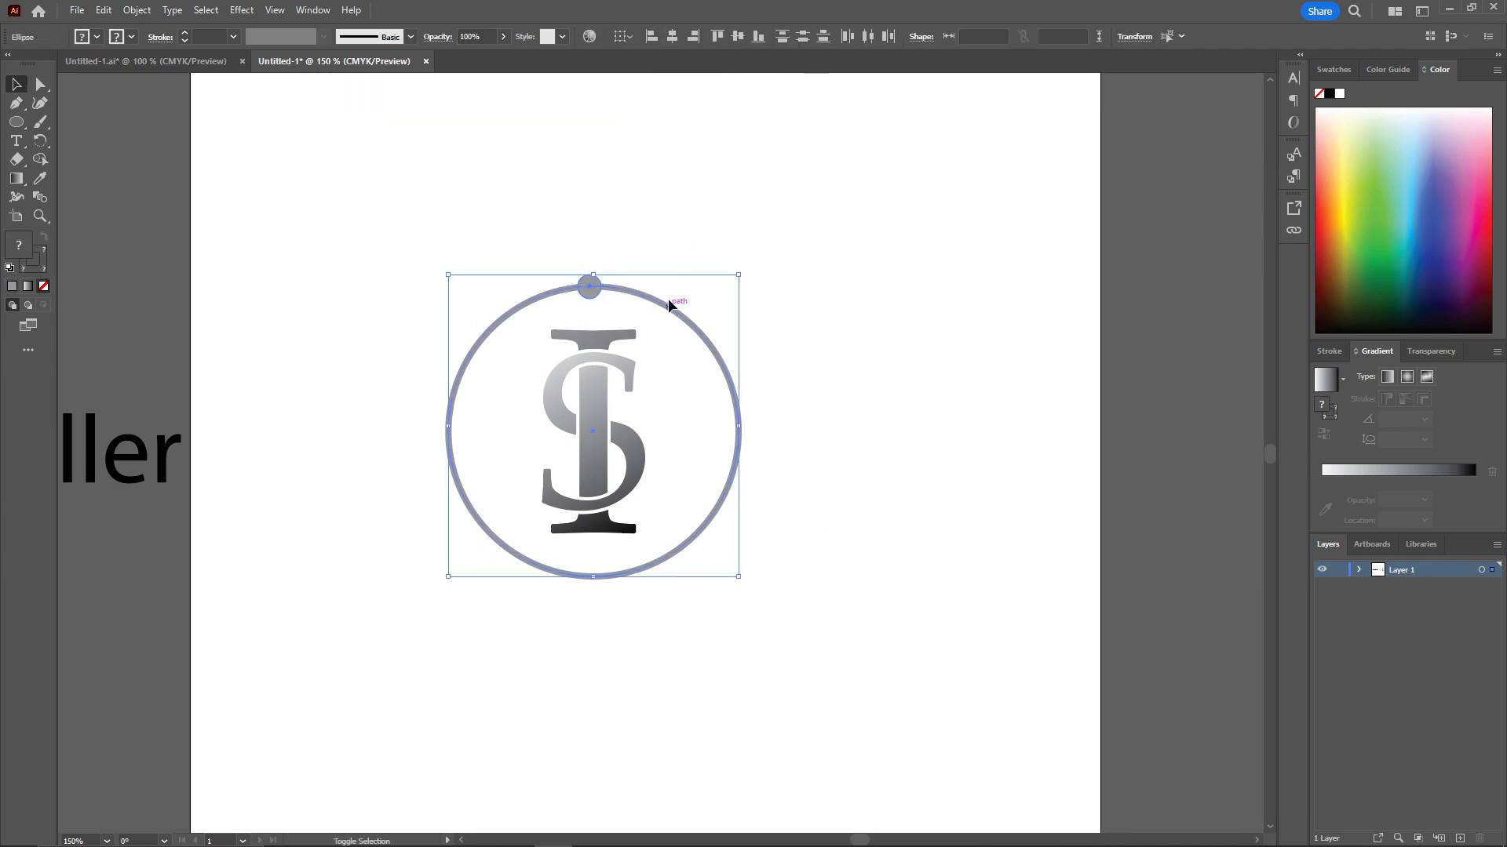
left_click(594, 383, "shift")
left_click(591, 383, "shift")
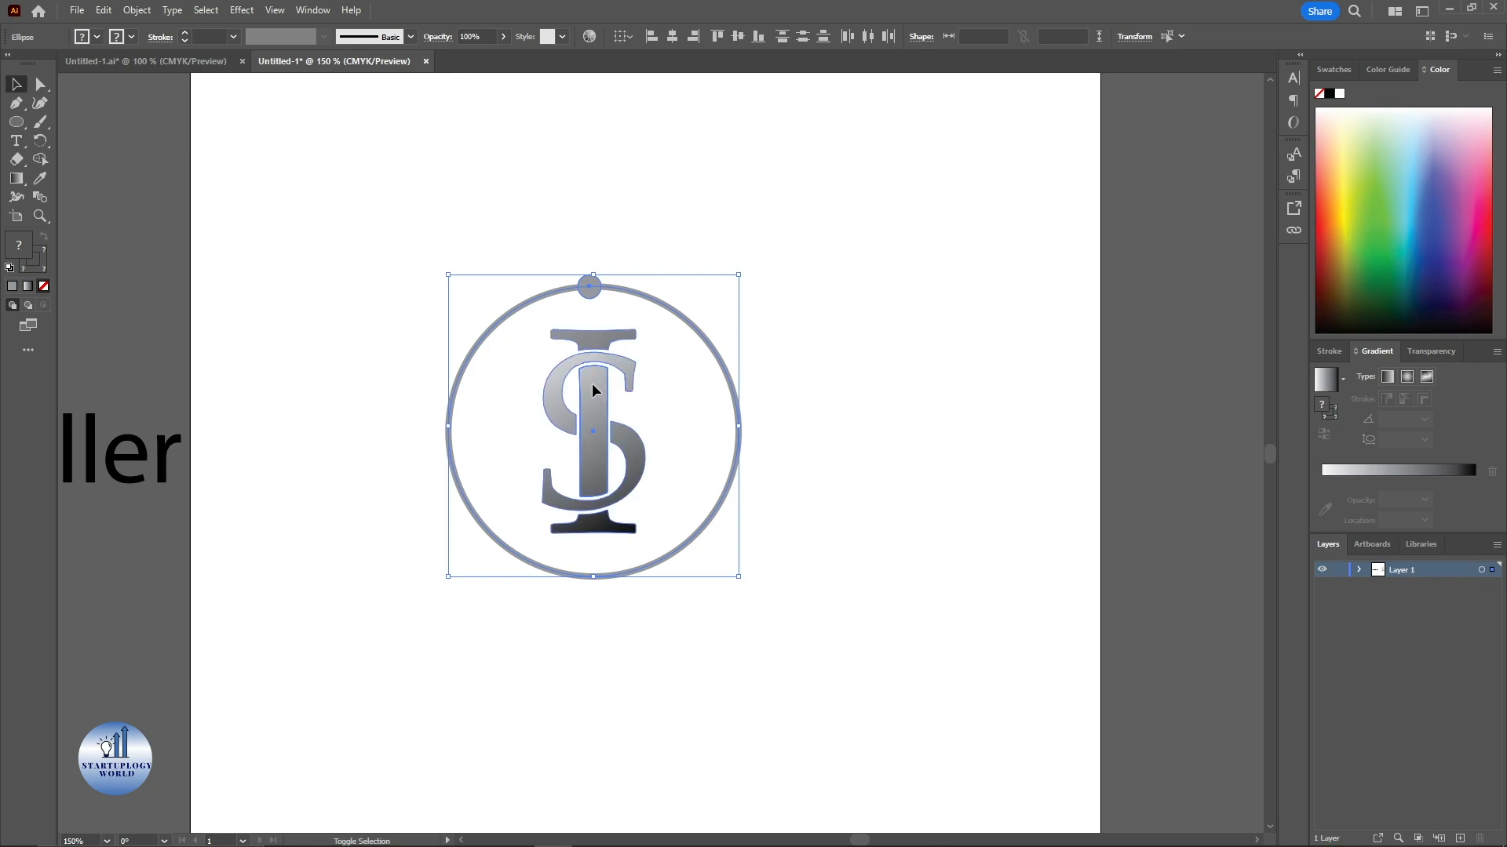
left_click(672, 38)
left_click(666, 181)
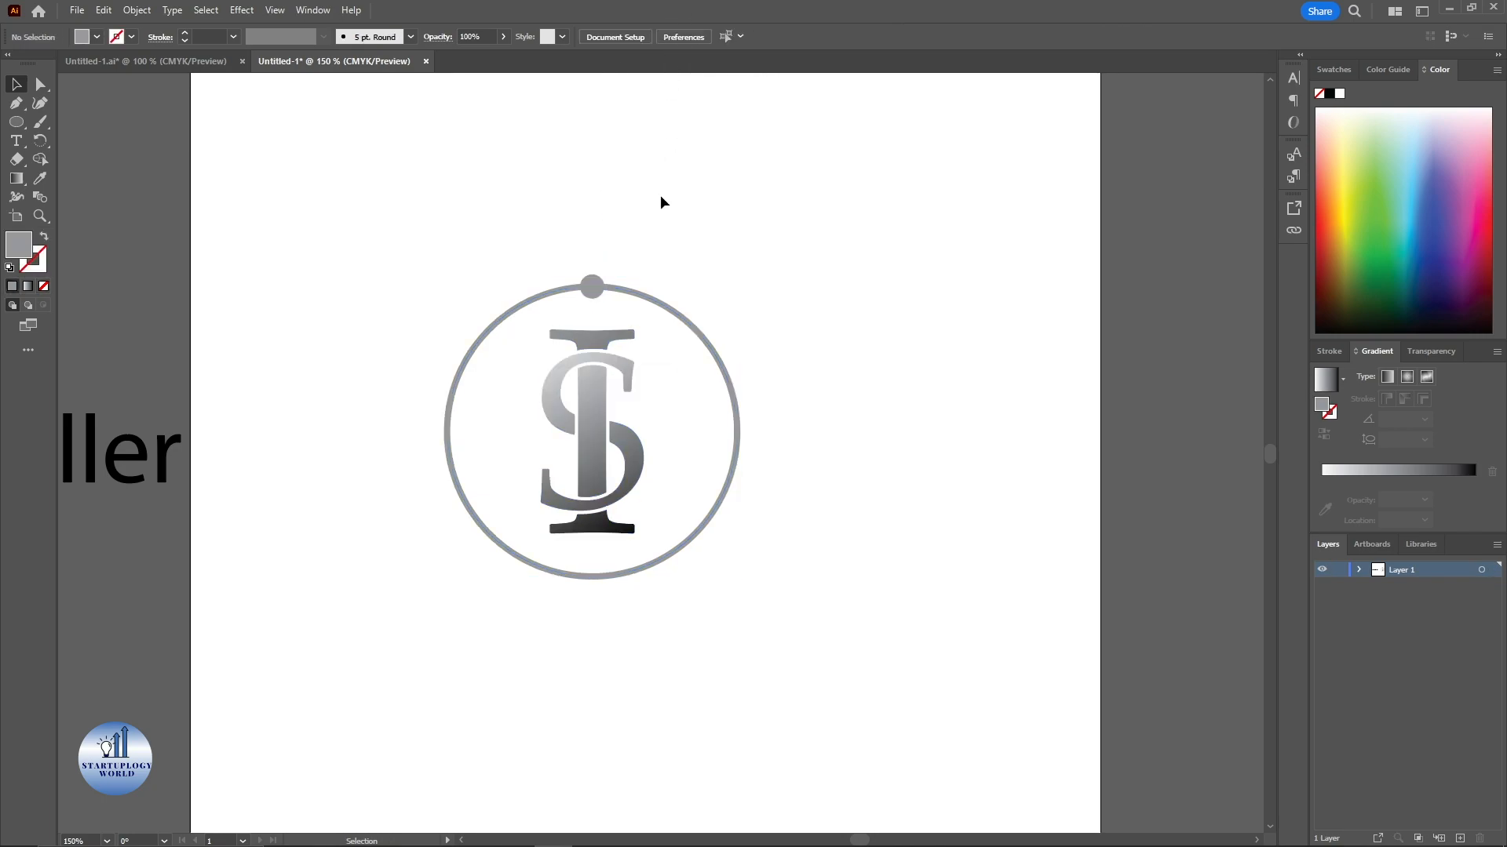
Step: Try to align the dot and the ring vertically by their top edges
left_click(599, 295)
left_click(632, 291, "shift")
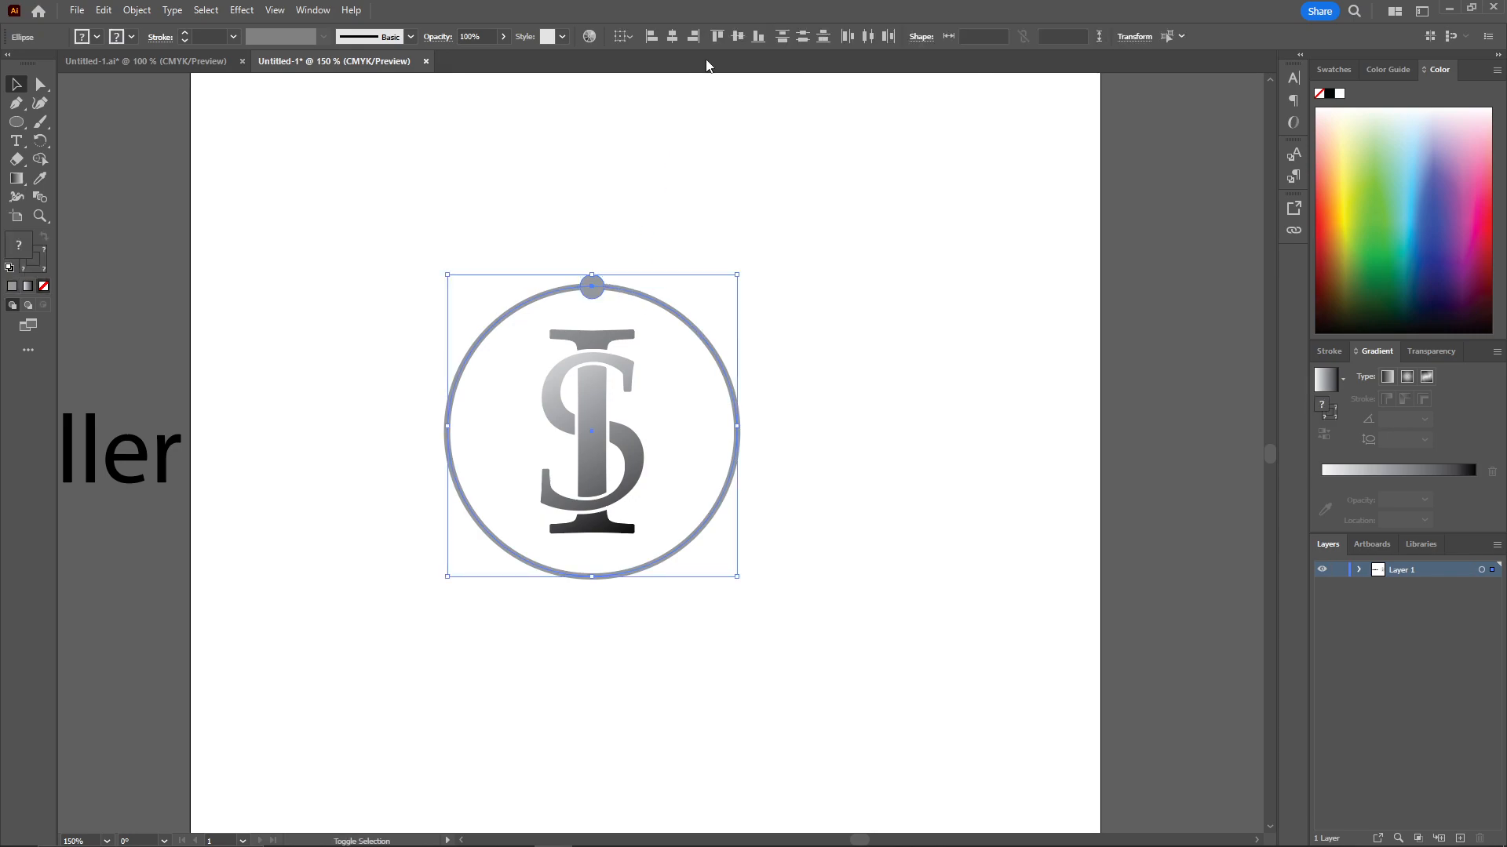
left_click(717, 36)
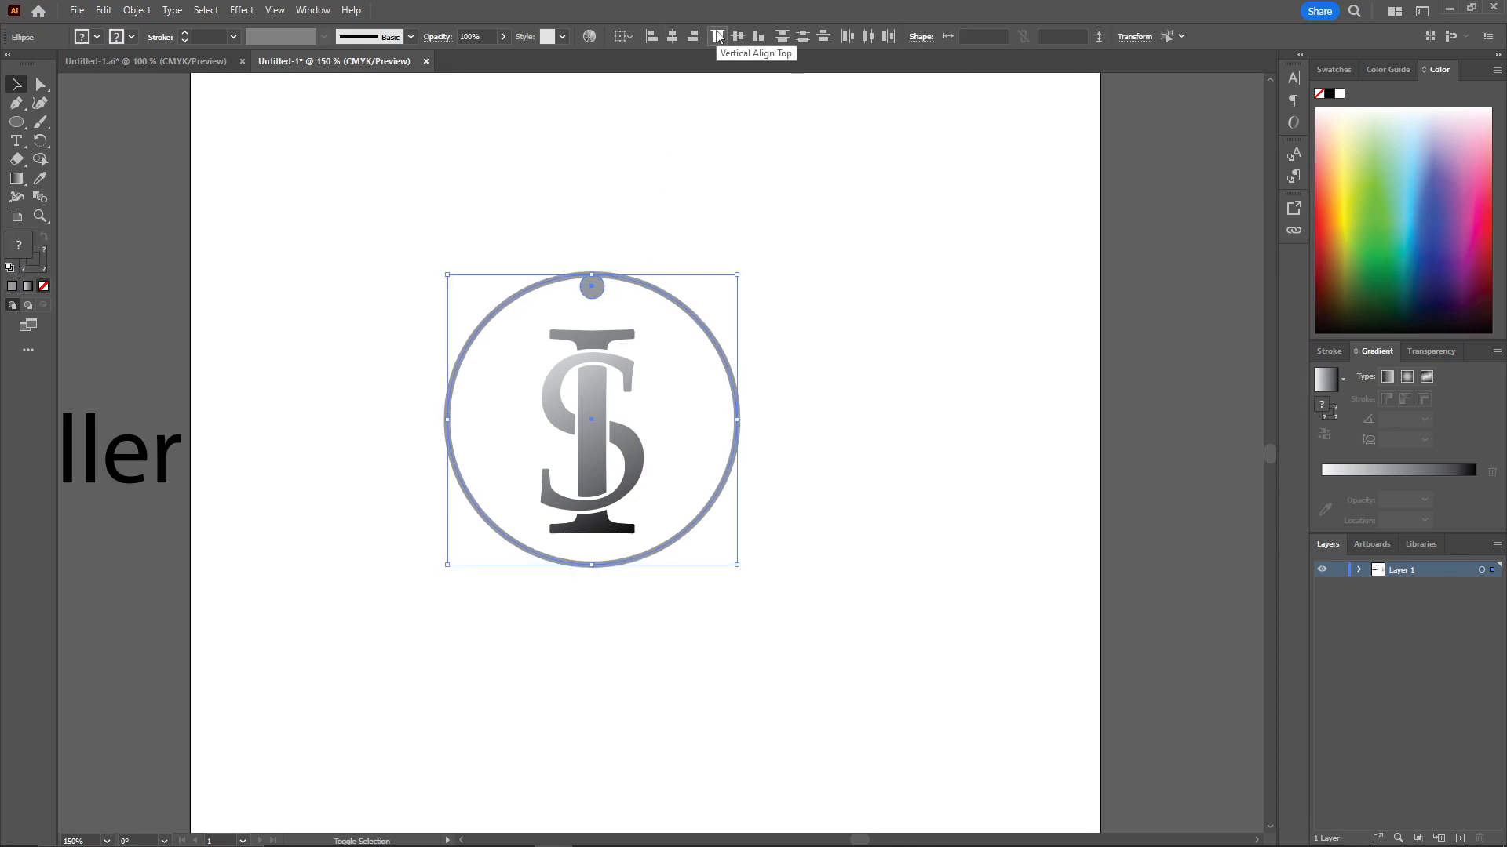
key("ctrl+z")
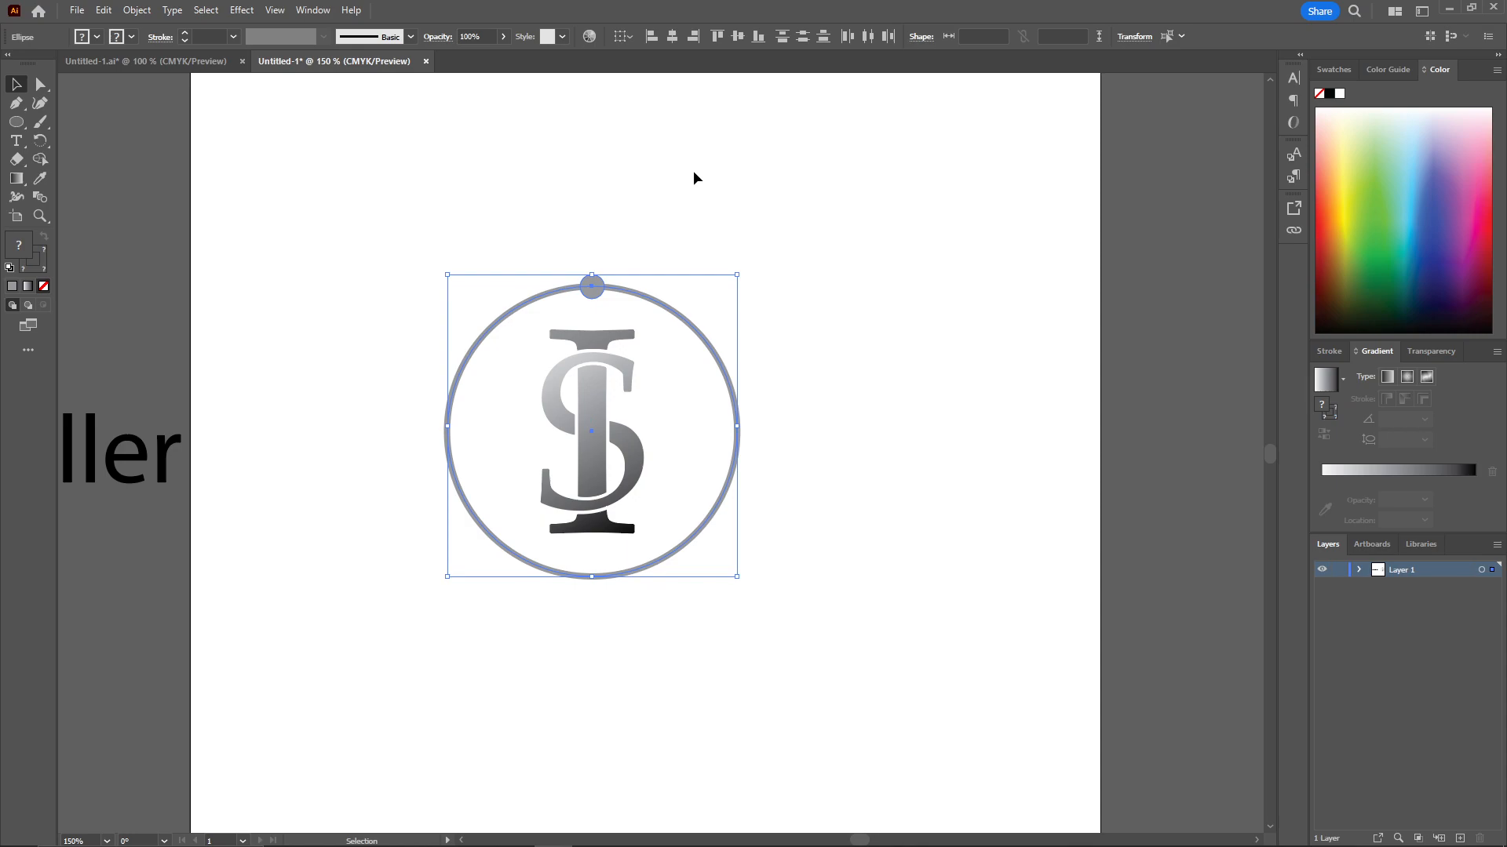
left_click(725, 181)
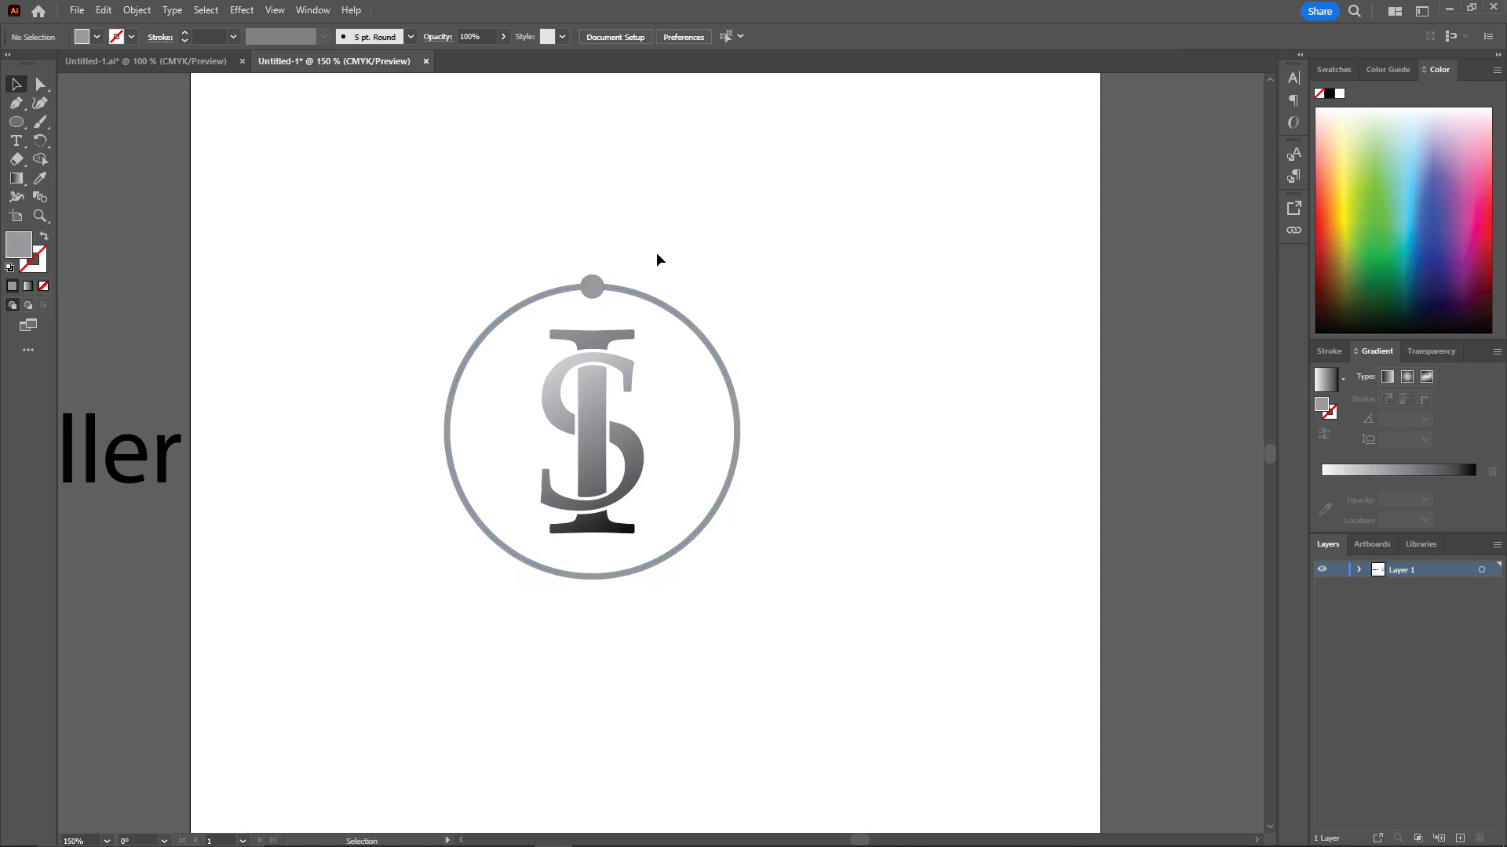
Step: Move the Inter Steller text onto the page directly below the ring
scroll(649, 257, "up", 1)
scroll(648, 256, "down", 2)
left_click_drag(649, 256, 696, 257)
left_click(317, 388)
left_click_drag(317, 389, 747, 501)
left_click_drag(816, 310, 780, 309)
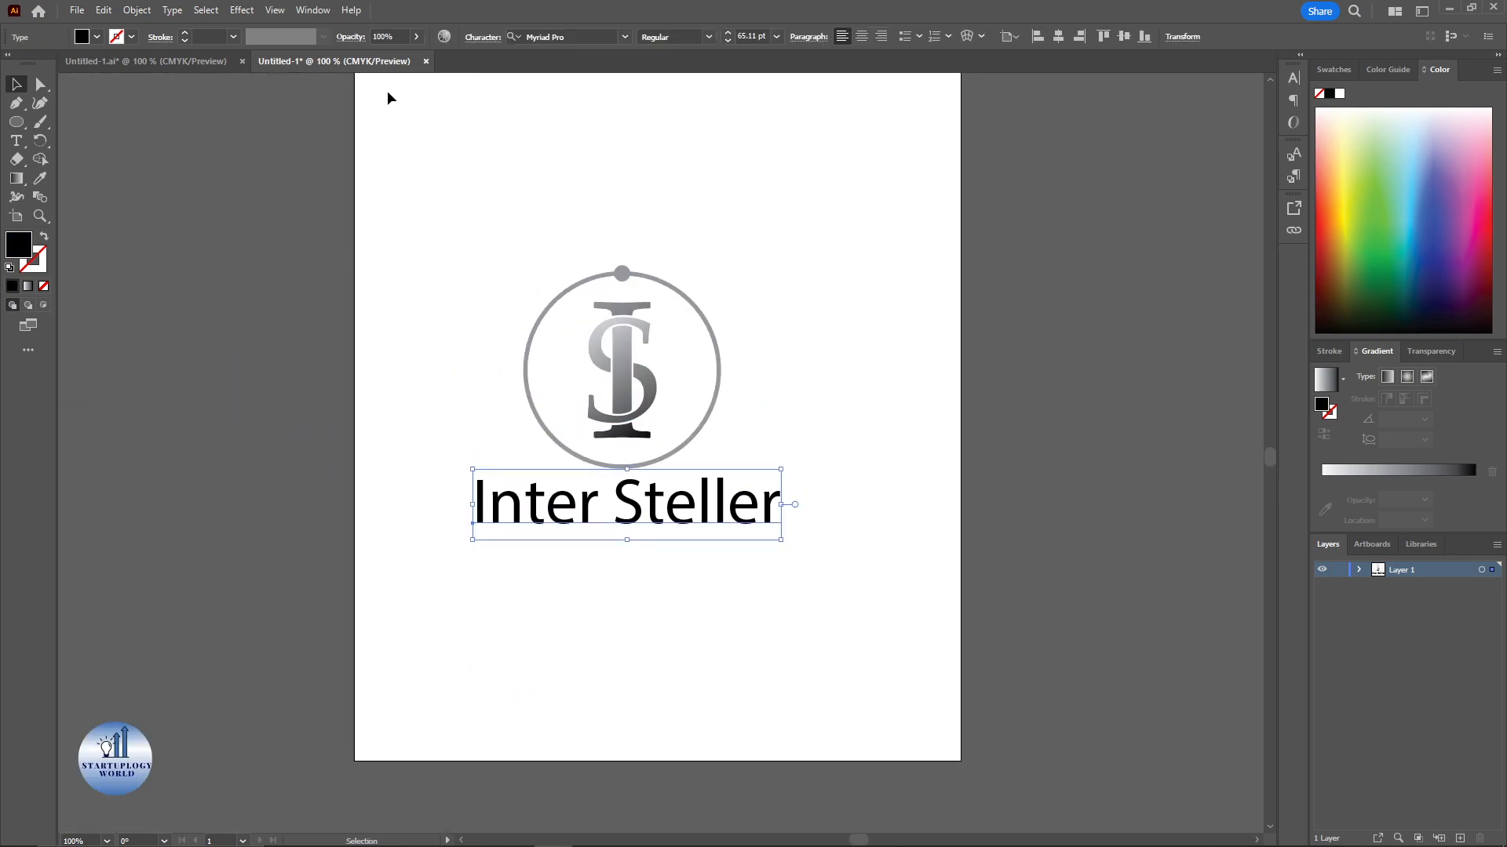
Step: Apply the monogram's gradient fill to the Inter Steller text with the Eyedropper
left_click(40, 178)
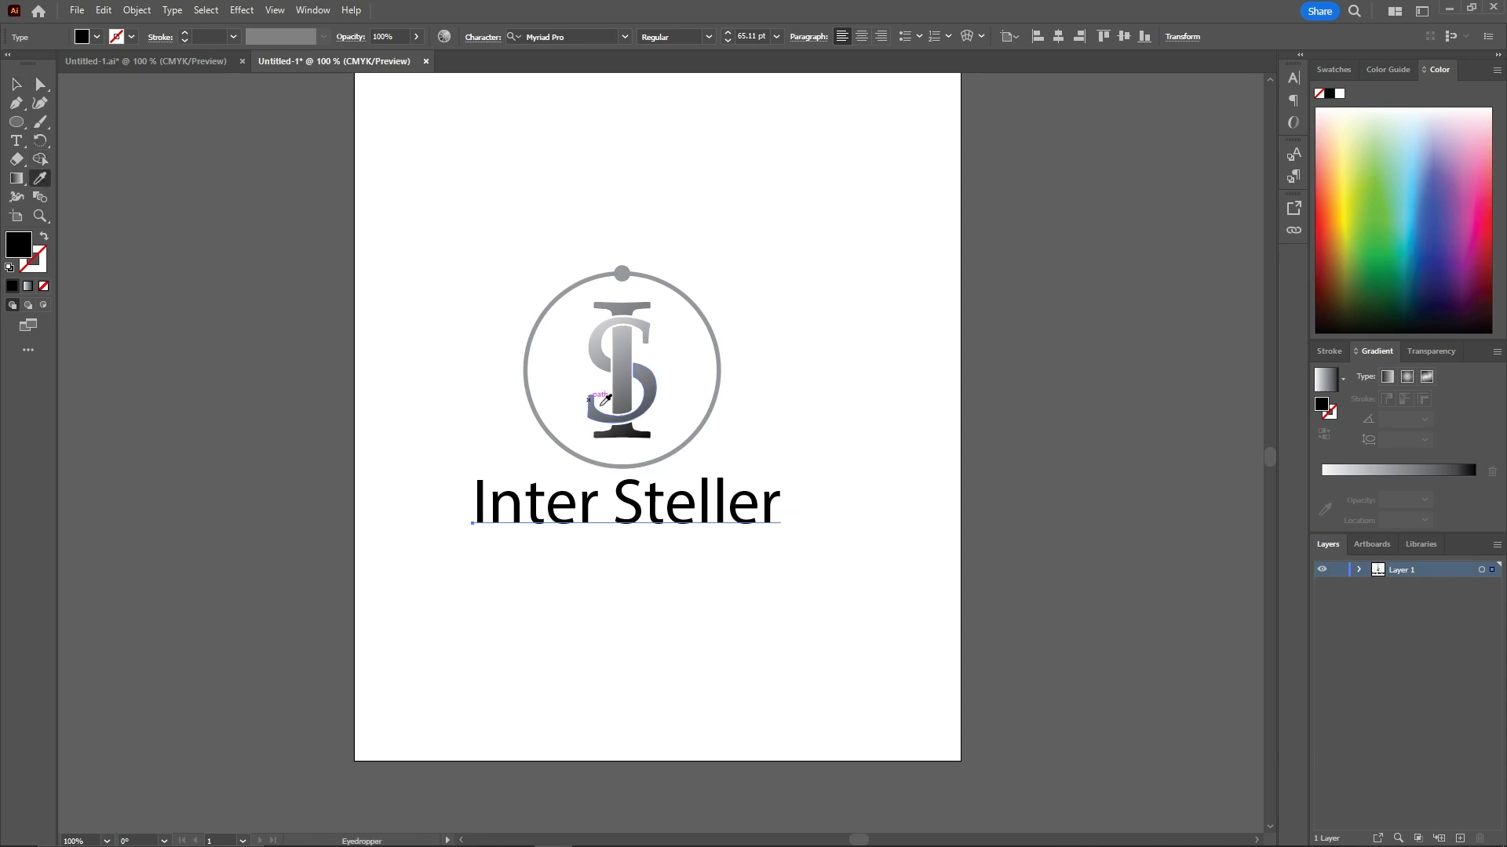
left_click(624, 345)
key("v")
Step: Change the font of the Inter Steller text to Palatino Linotype
left_click(557, 37)
key("Down")
key("Down")
key("Down")
key("Down")
key("Down")
key("Down")
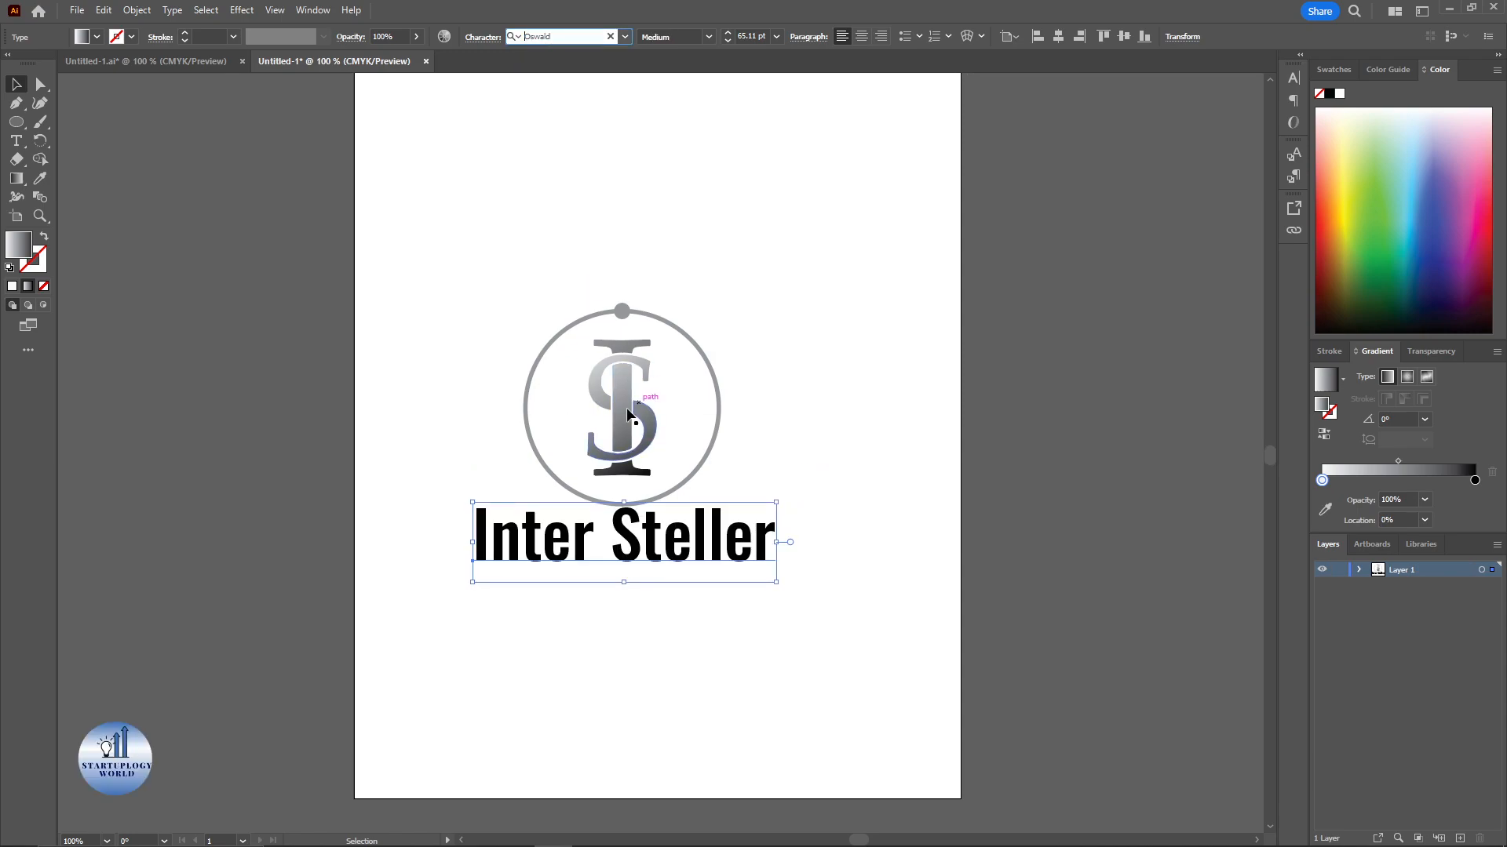
key("Down")
key("Down")
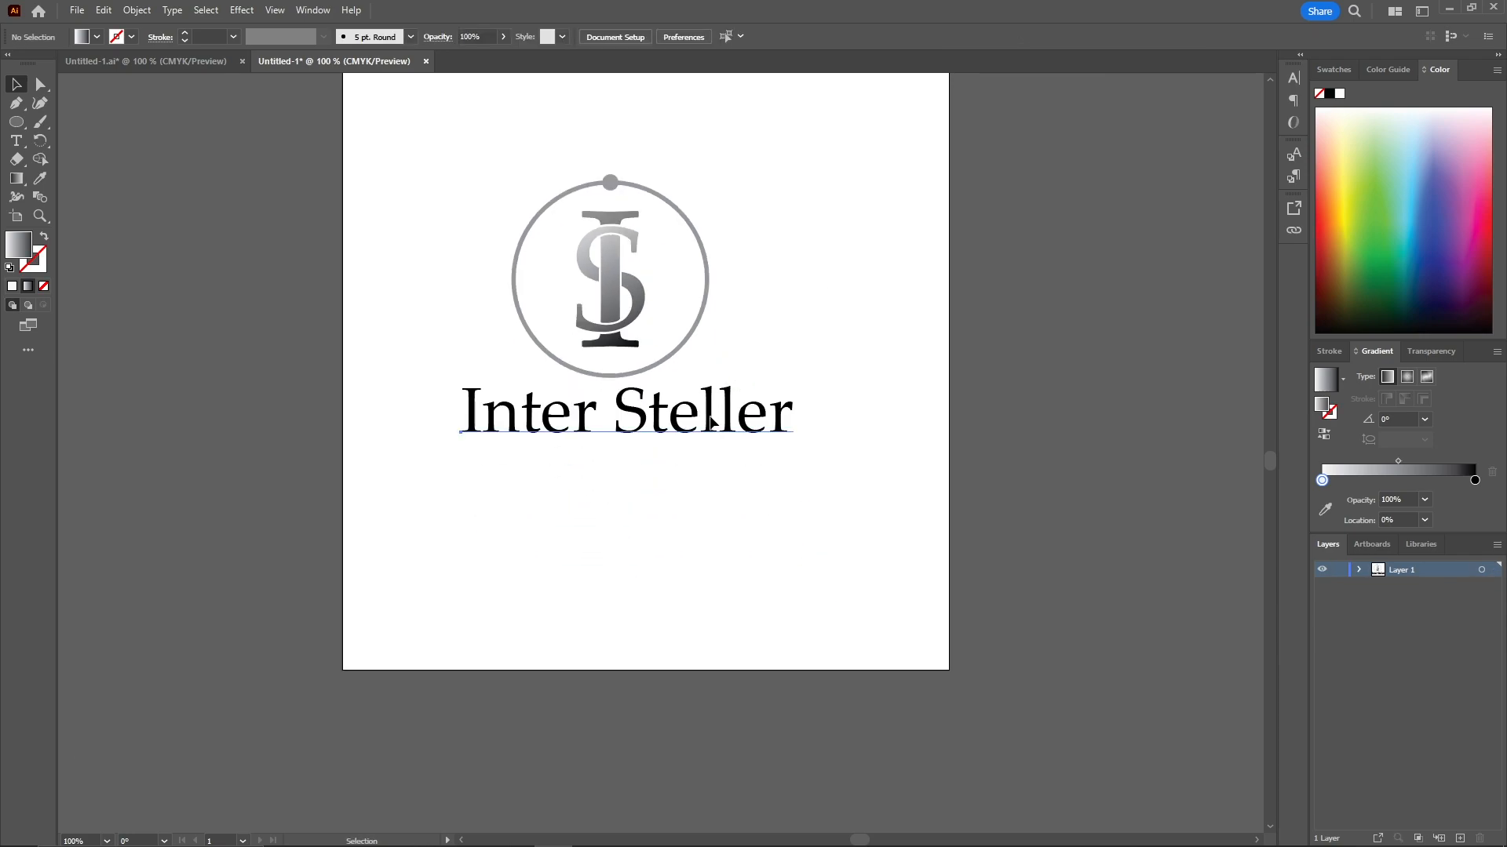
Step: Align the Inter Steller text and the whole emblem above it horizontally on their centers
left_click(706, 417)
left_click_drag(741, 159, 479, 347)
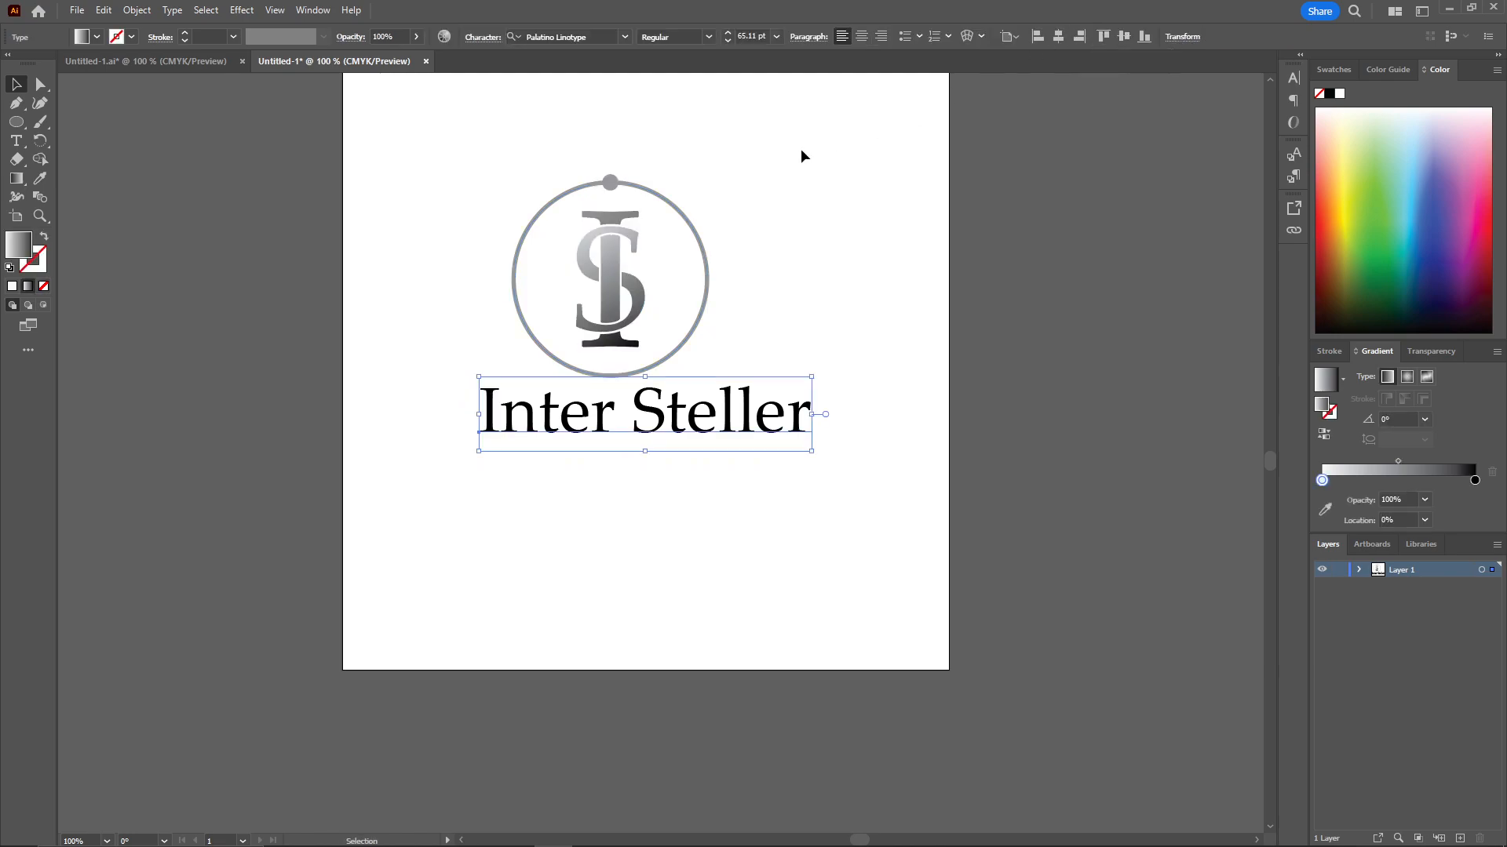
key("ctrl+a")
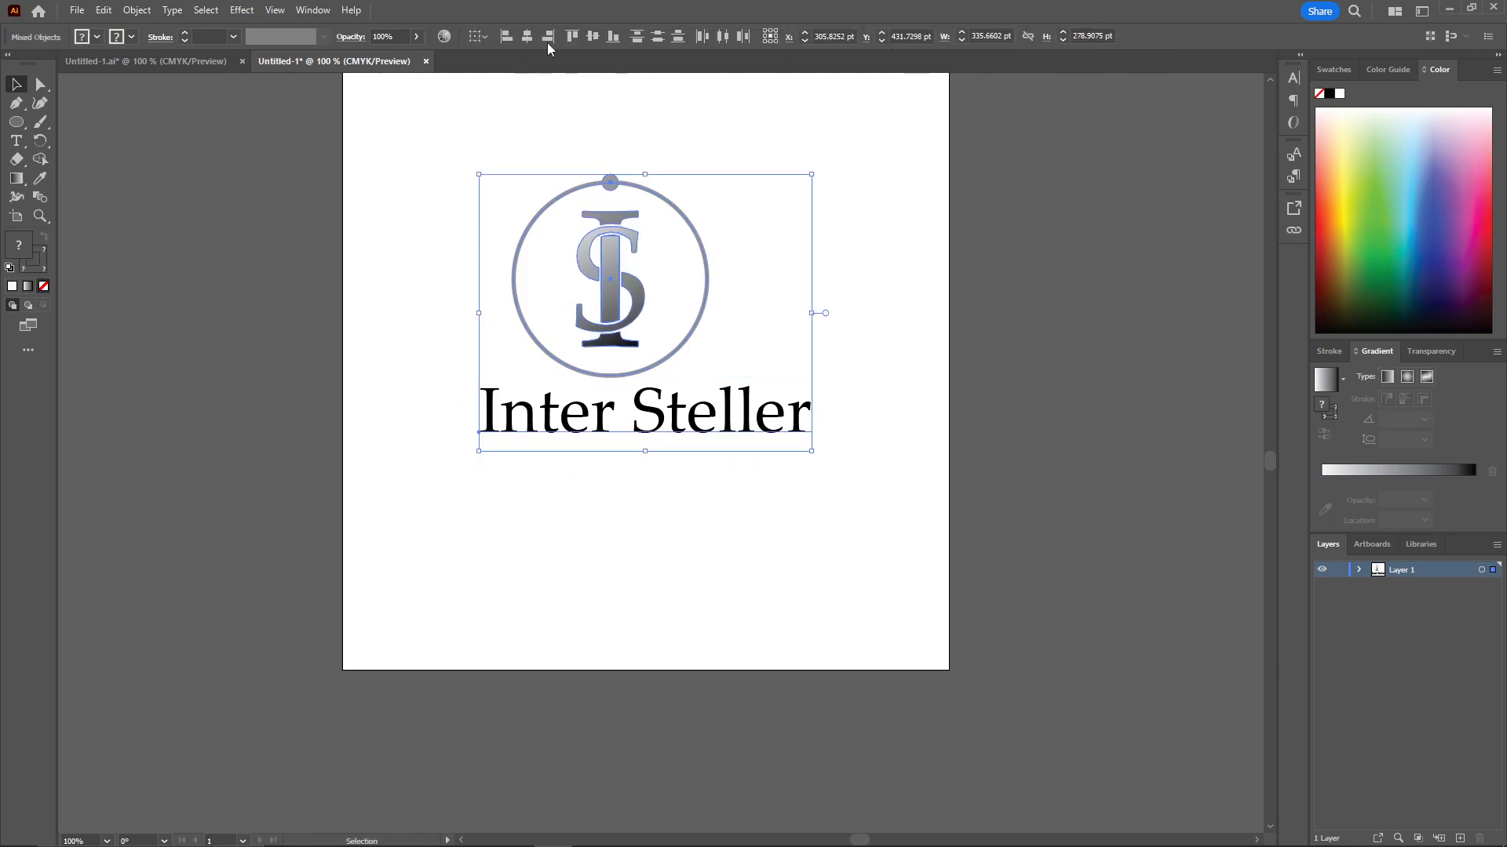
left_click(532, 37)
left_click(708, 129)
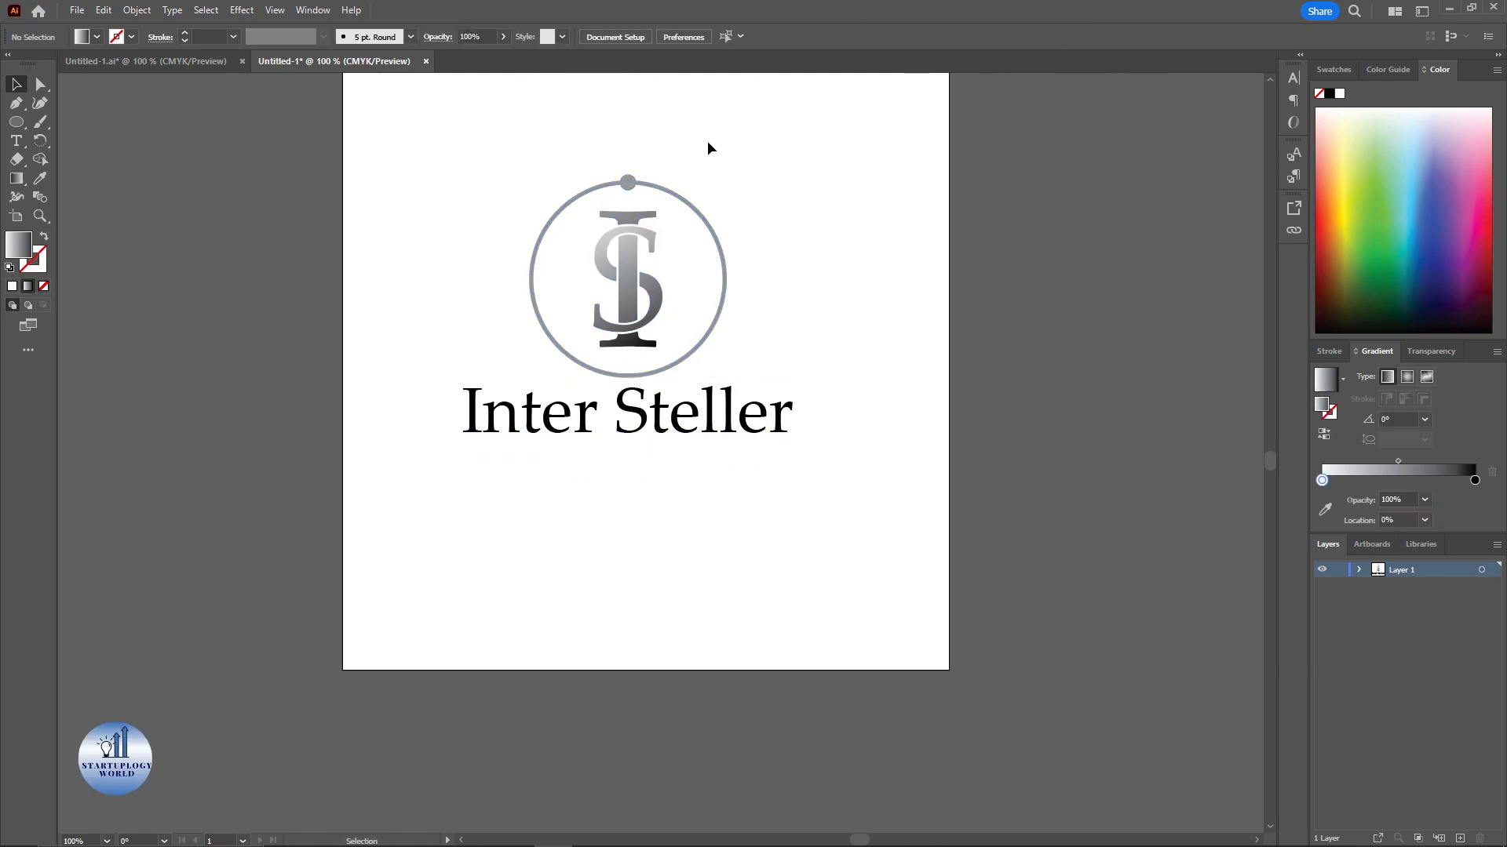
Step: Add a new fill to the Inter Steller text through its Appearance attributes and make that fill the gradient
left_click(653, 424)
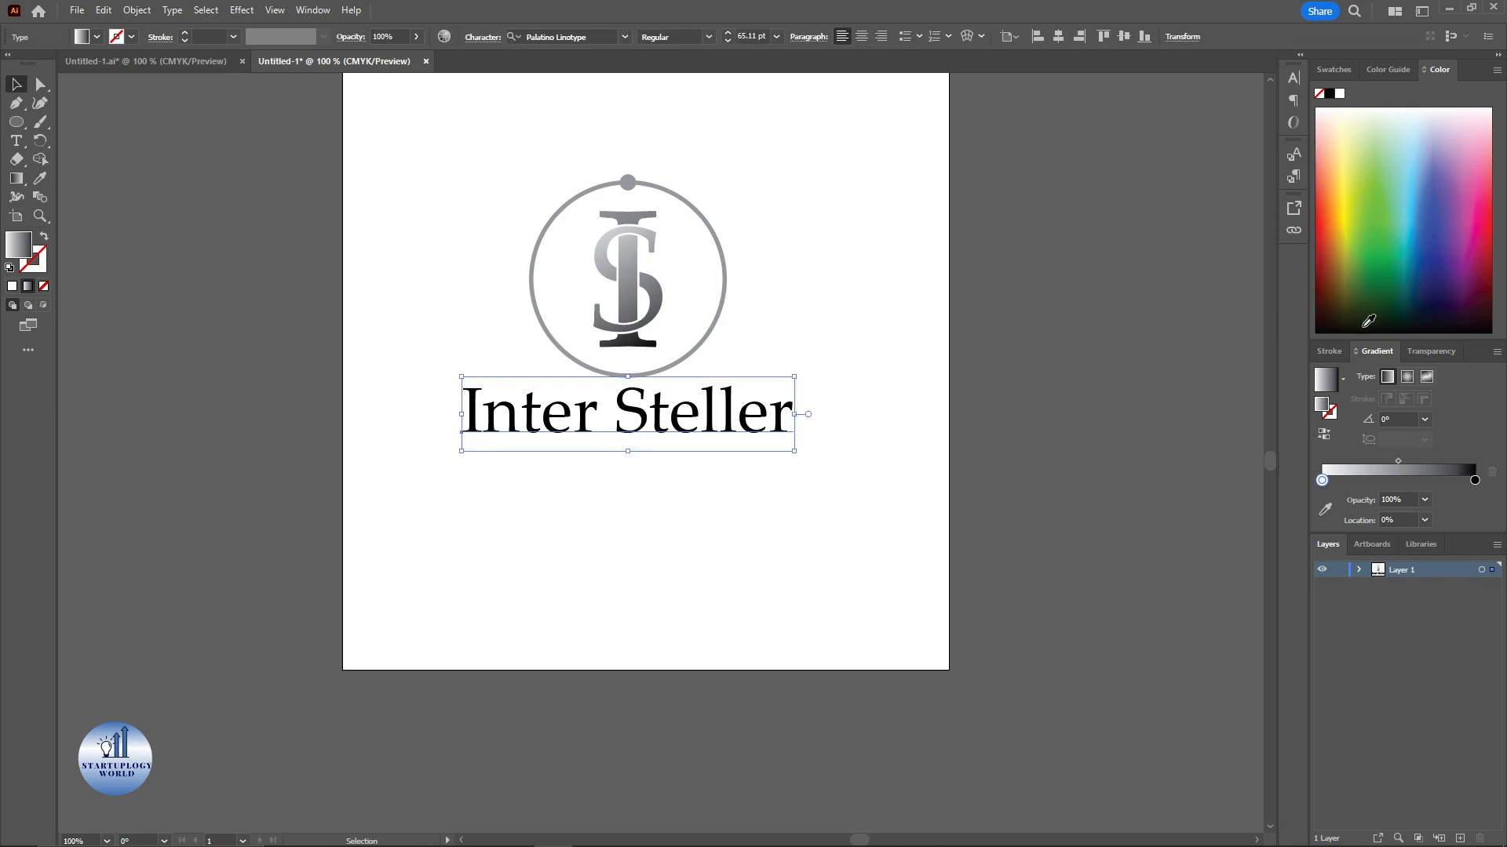
left_click(312, 10)
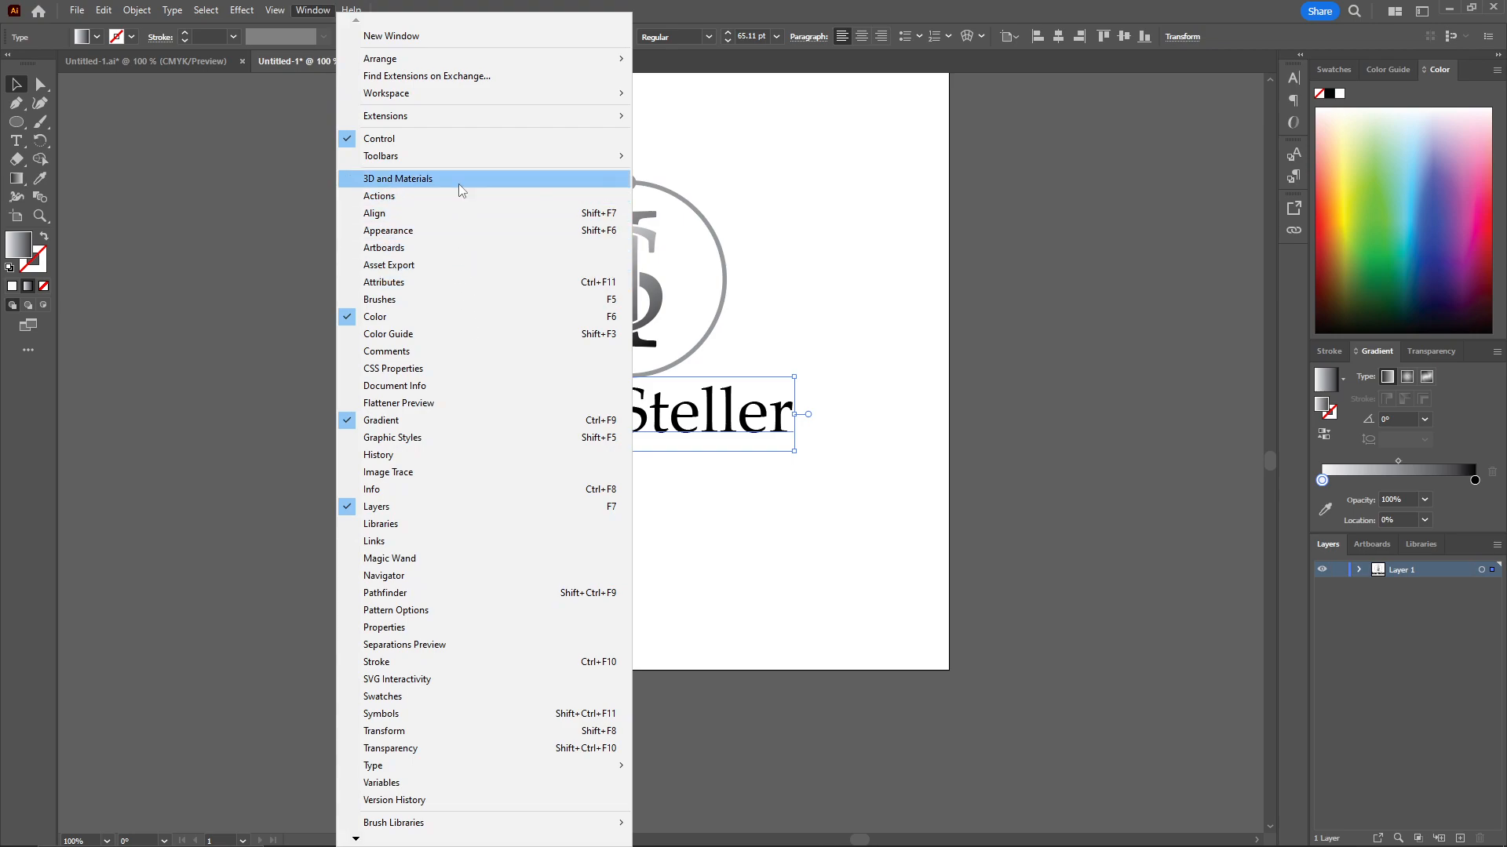
left_click(451, 229)
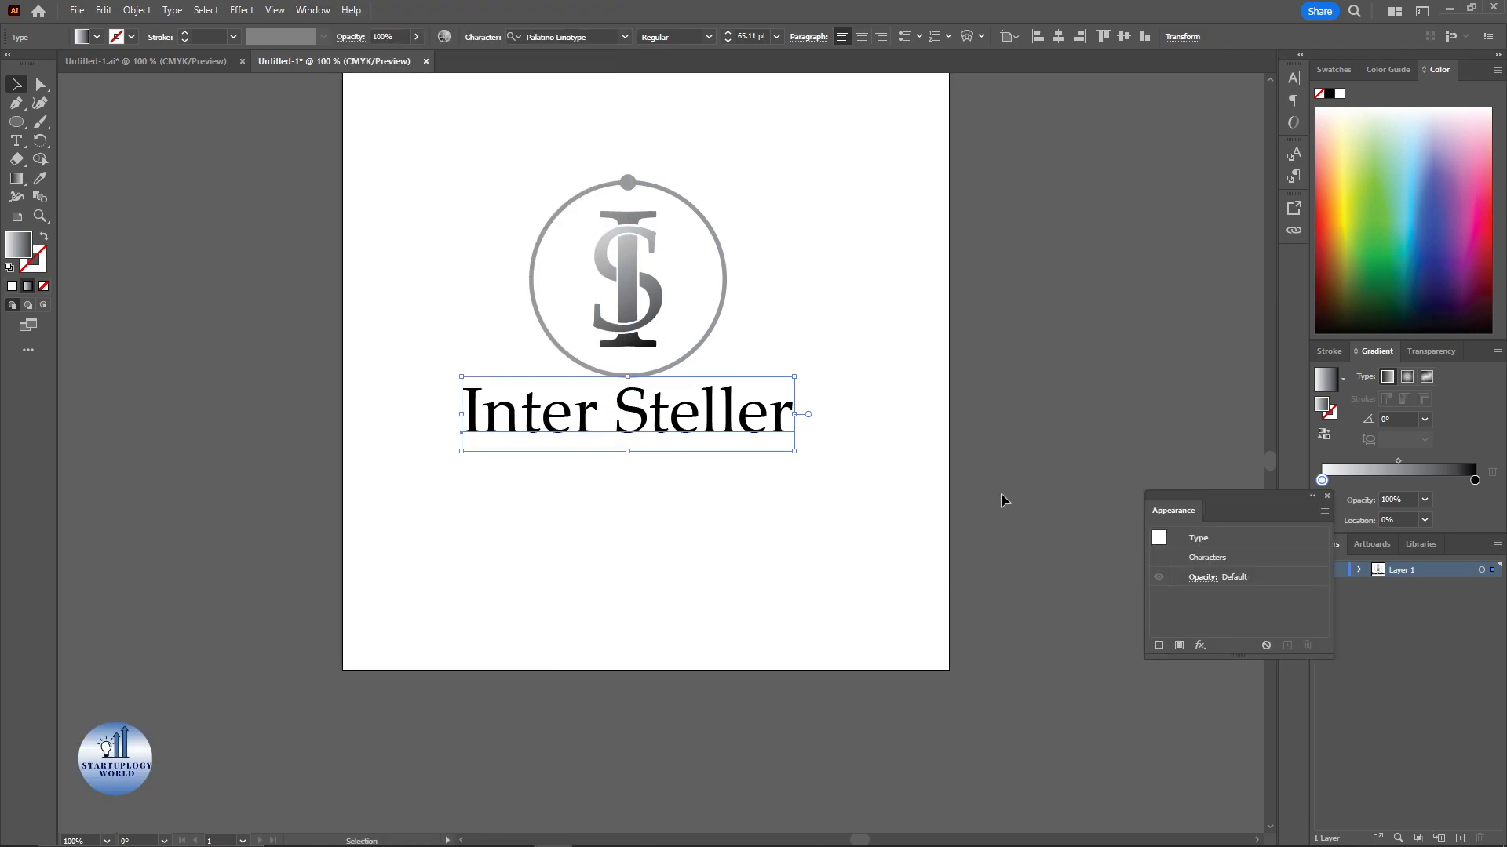
left_click(1180, 645)
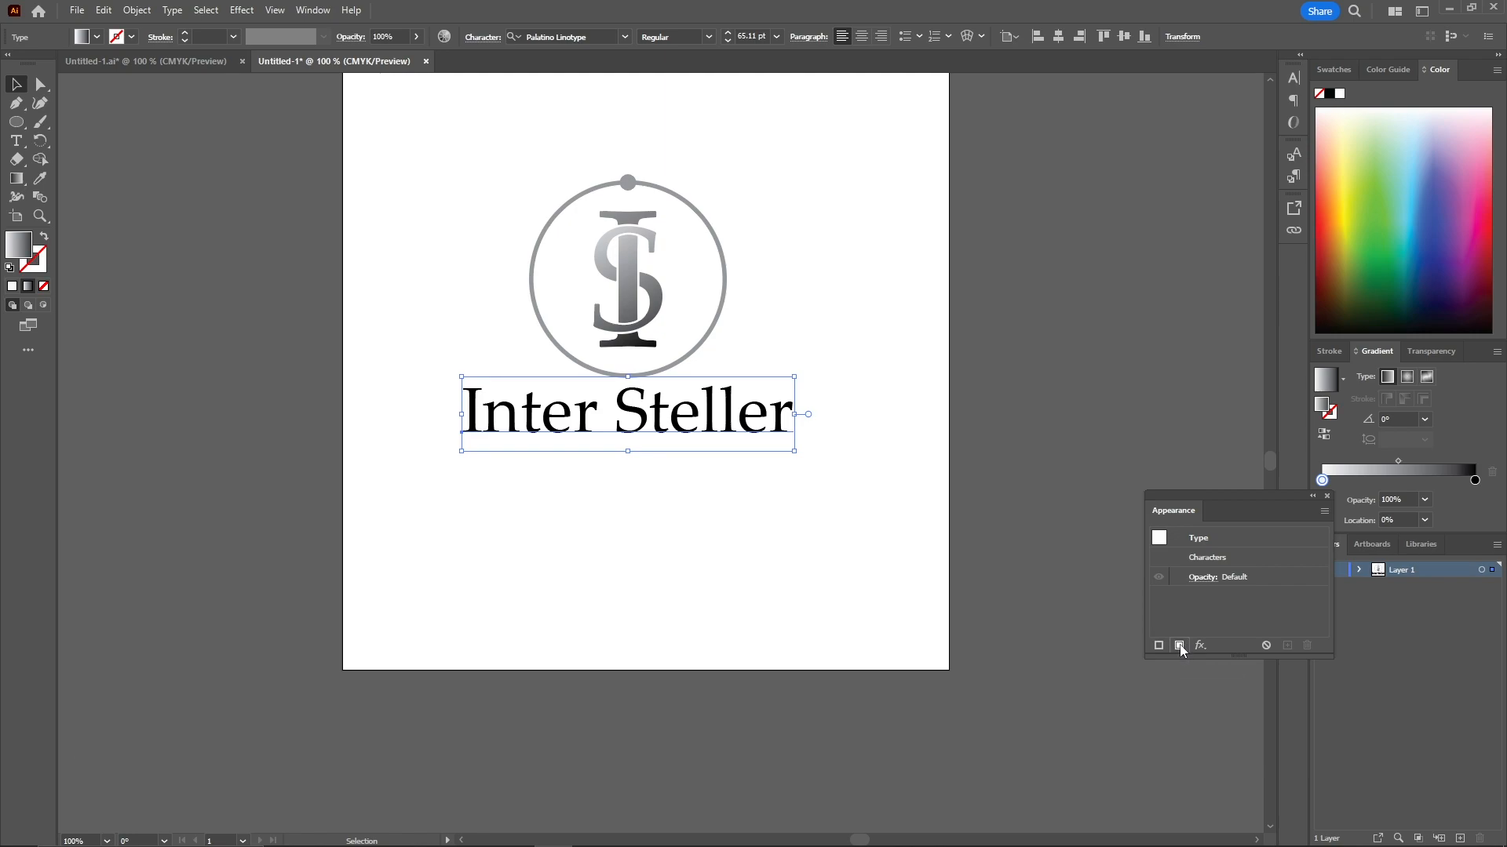
left_click(29, 288)
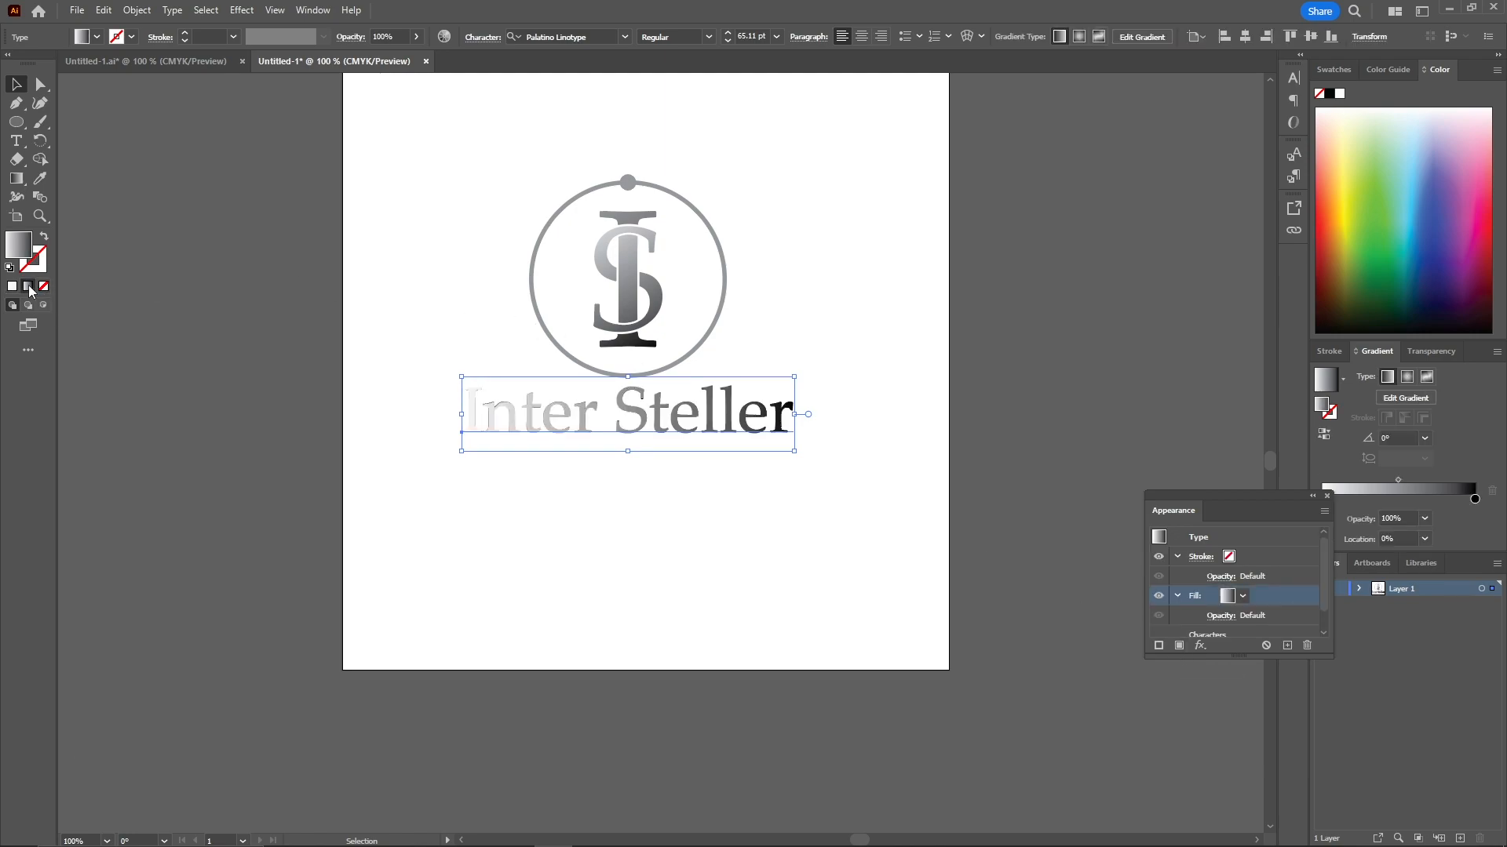
left_click(816, 265)
Step: Redirect the Inter Steller text's gradient to run vertically, from white above to black below, and close the Appearance settings
left_click(580, 414)
left_click(16, 178)
left_click_drag(847, 360, 866, 392)
left_click_drag(634, 388, 634, 442)
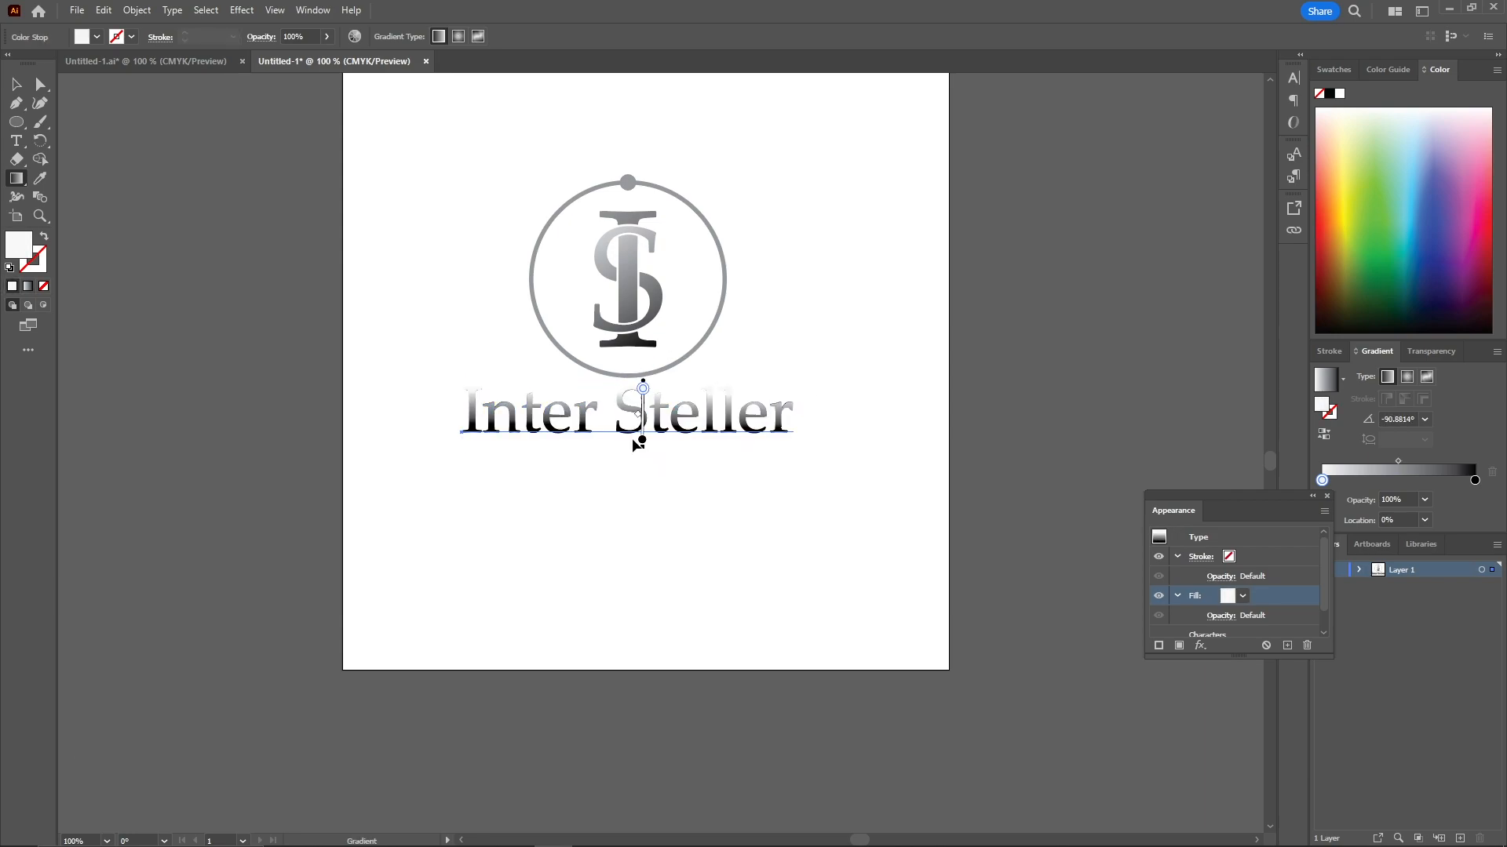
key("v")
left_click(881, 295)
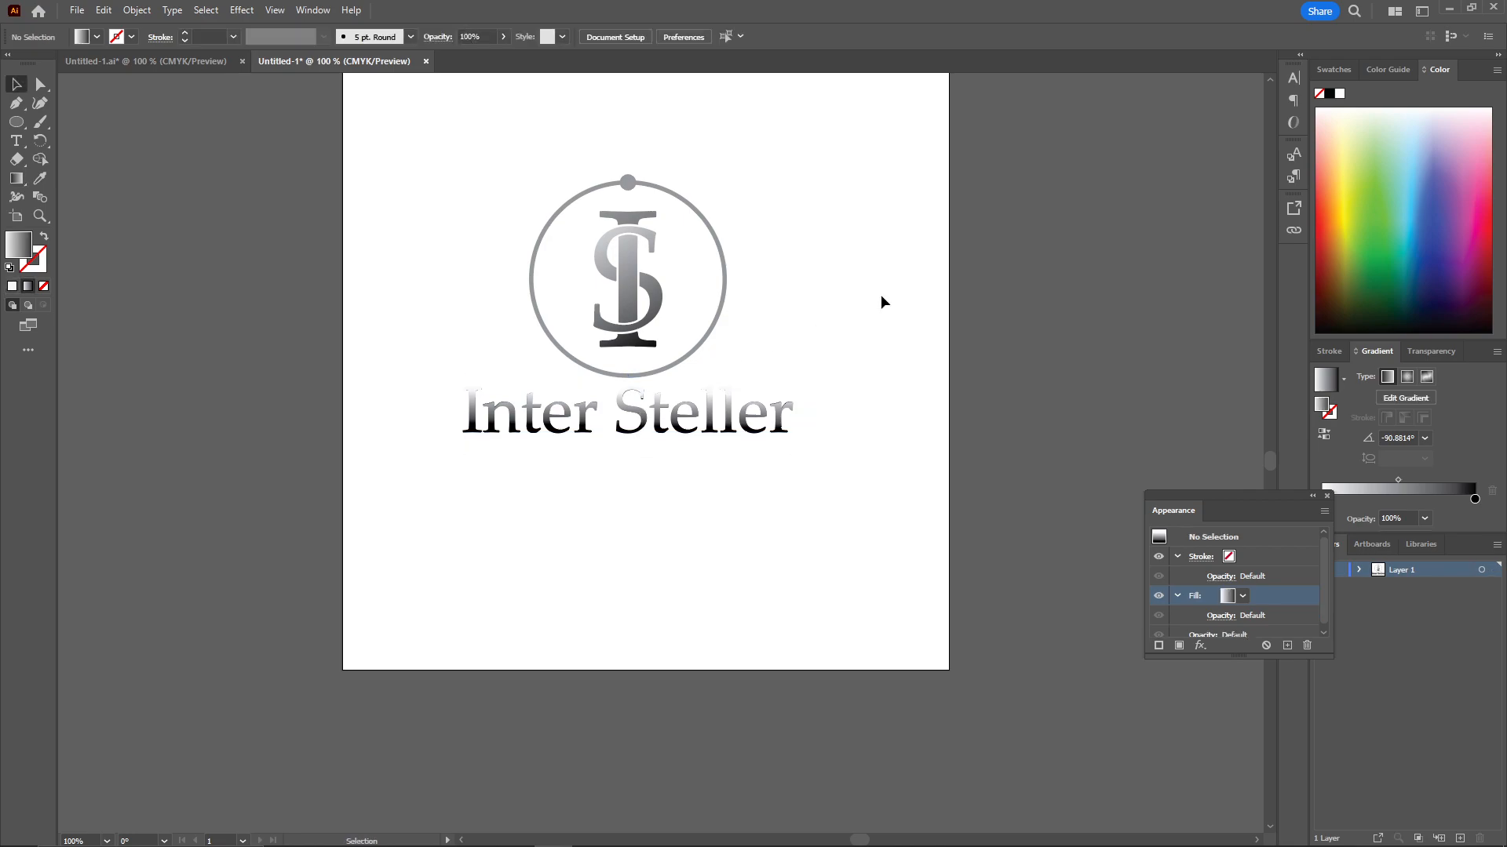
left_click(1326, 496)
Step: Create a new layer beneath the logo's layer and hide Layer 1
scroll(817, 239, "up", 2)
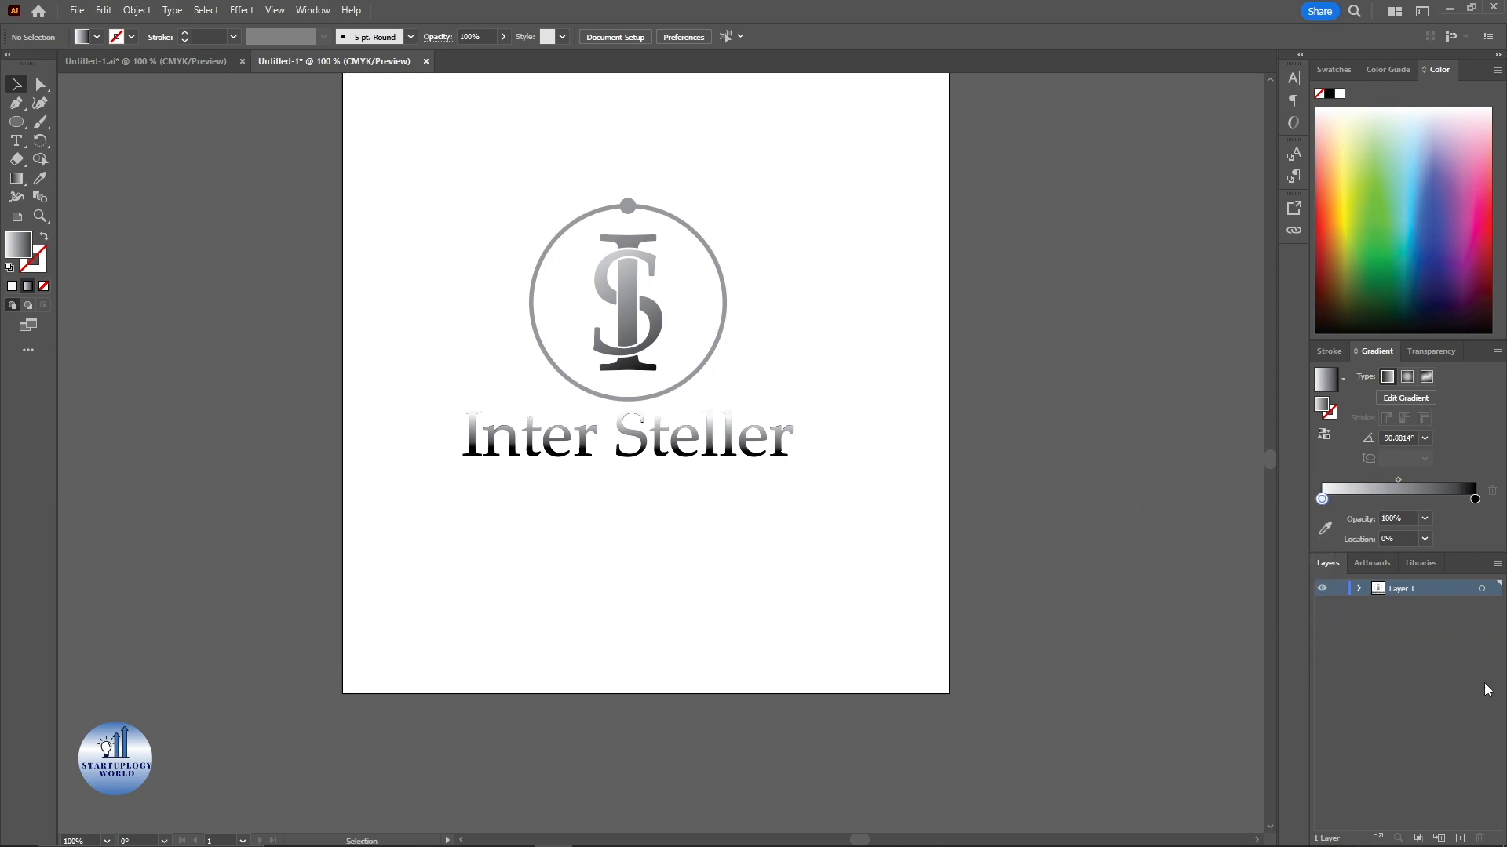
left_click(1458, 840)
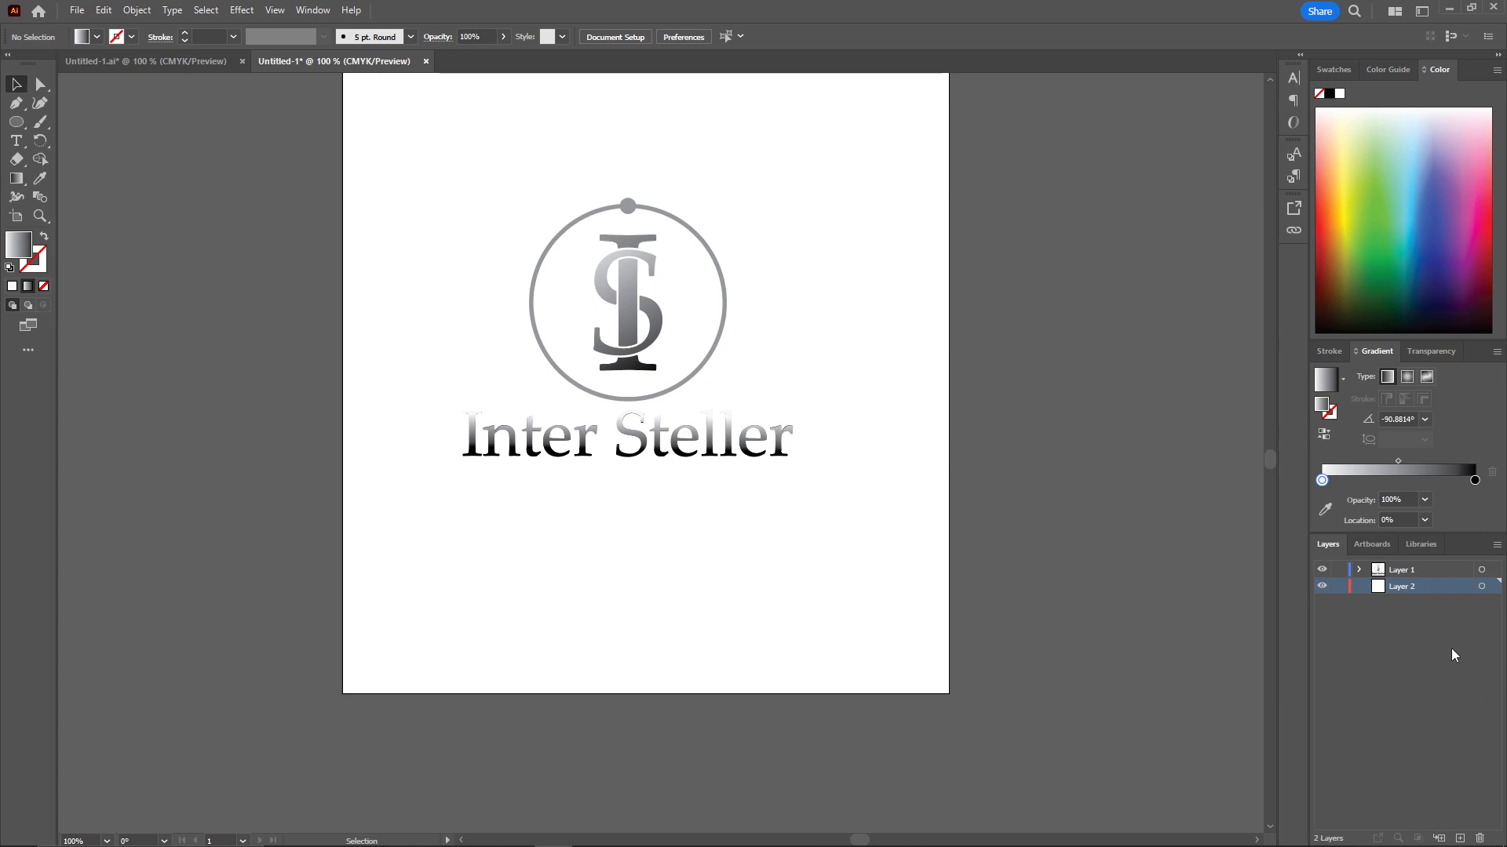
left_click(1322, 571)
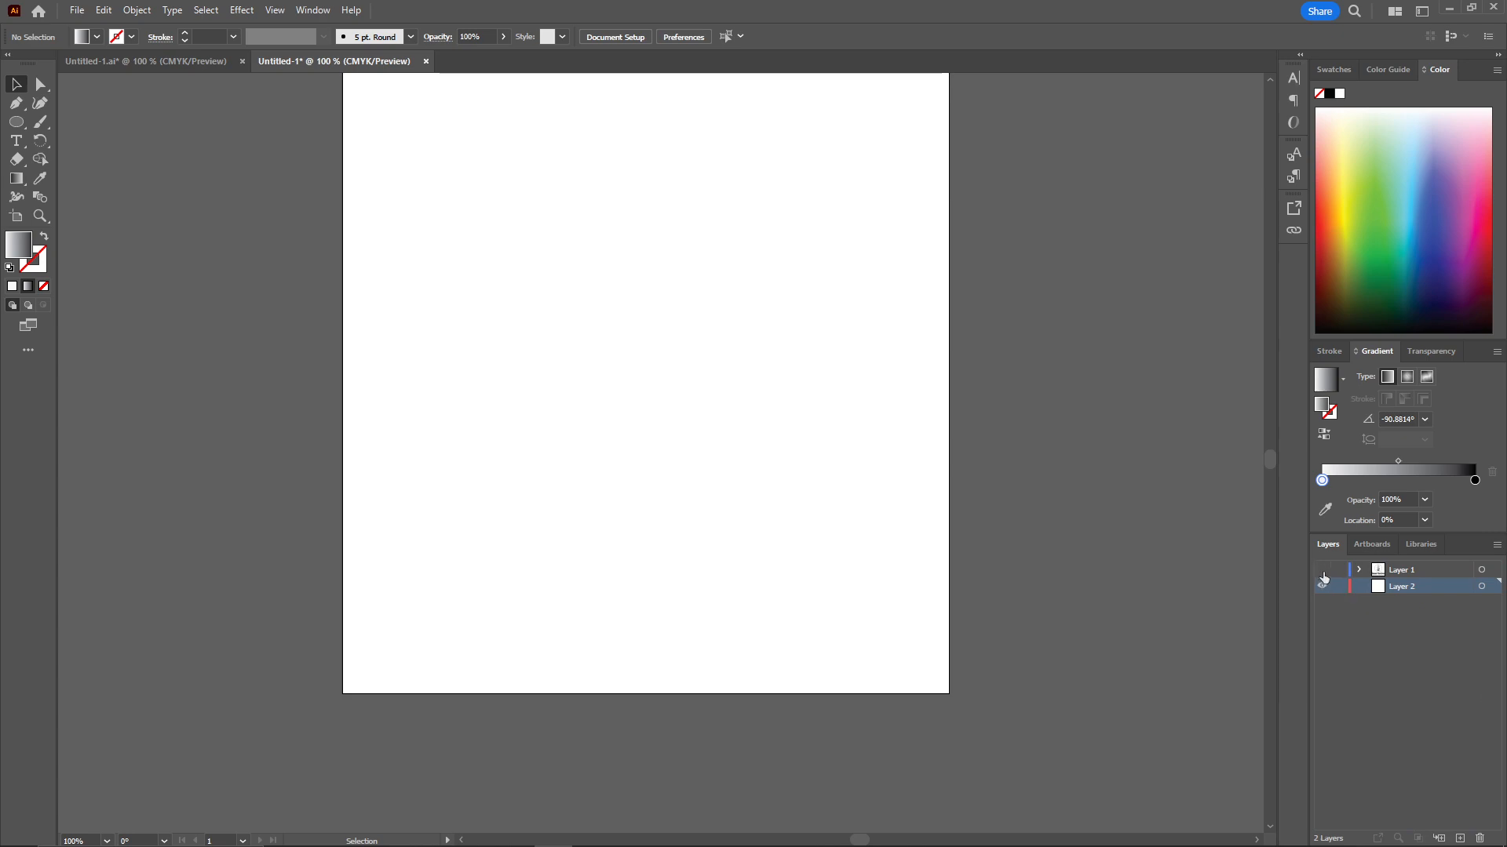
scroll(750, 421, "right", 2)
Step: Draw a background square about 491 pt wide on Layer 2 and center it on the artboard
left_click(15, 121)
left_click(70, 122)
mouse_move(315, 165)
left_mouse_down()
mouse_move(774, 461)
mouse_move(730, 393)
left_mouse_up()
key("v")
left_click_drag(613, 330, 817, 448)
key("ctrl+minus")
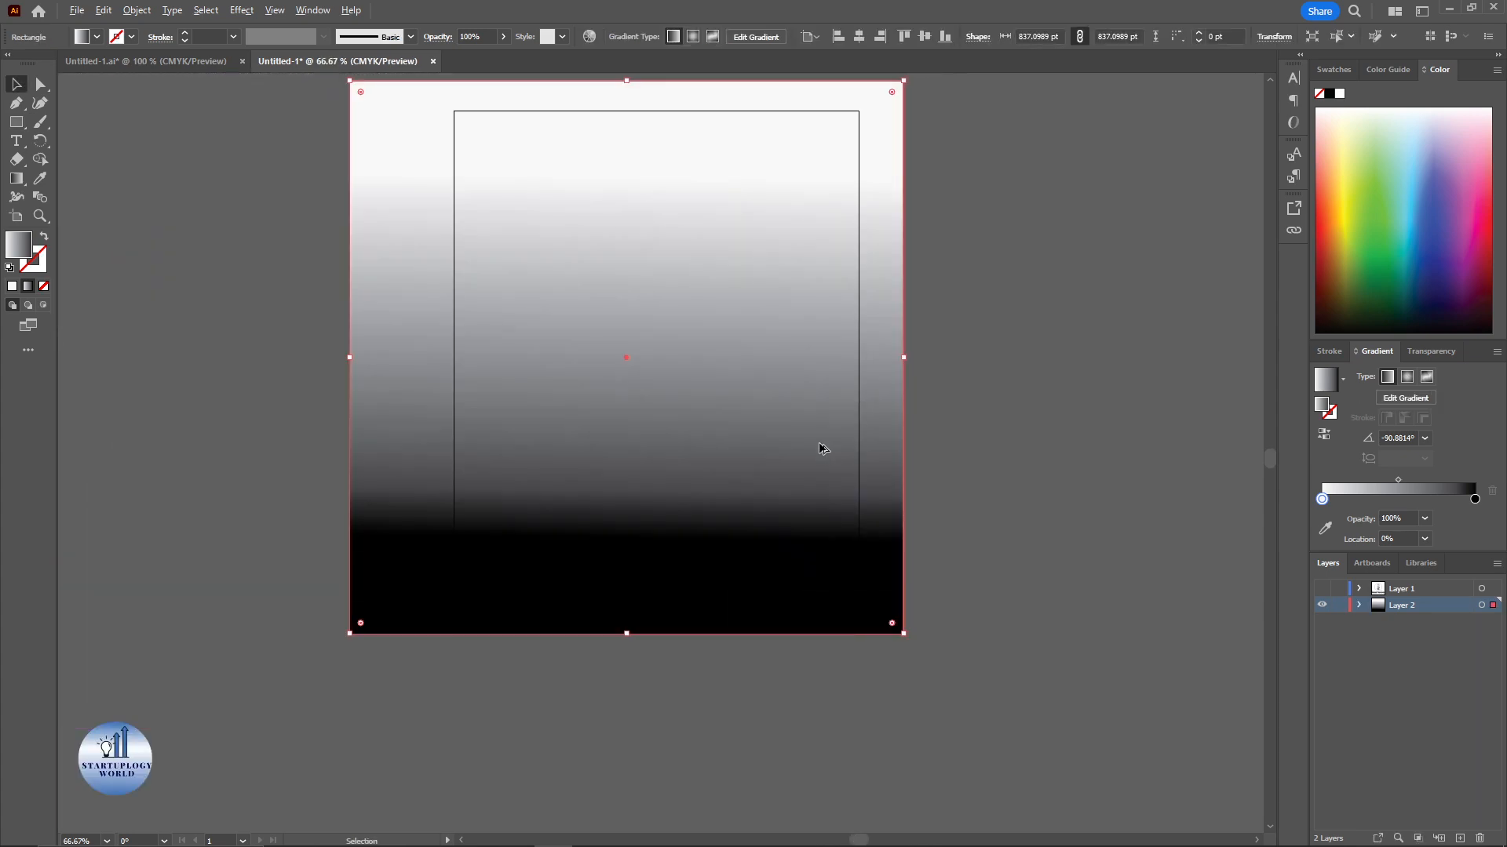
left_click_drag(905, 79, 788, 179)
left_click_drag(713, 351, 742, 366)
left_click(987, 477)
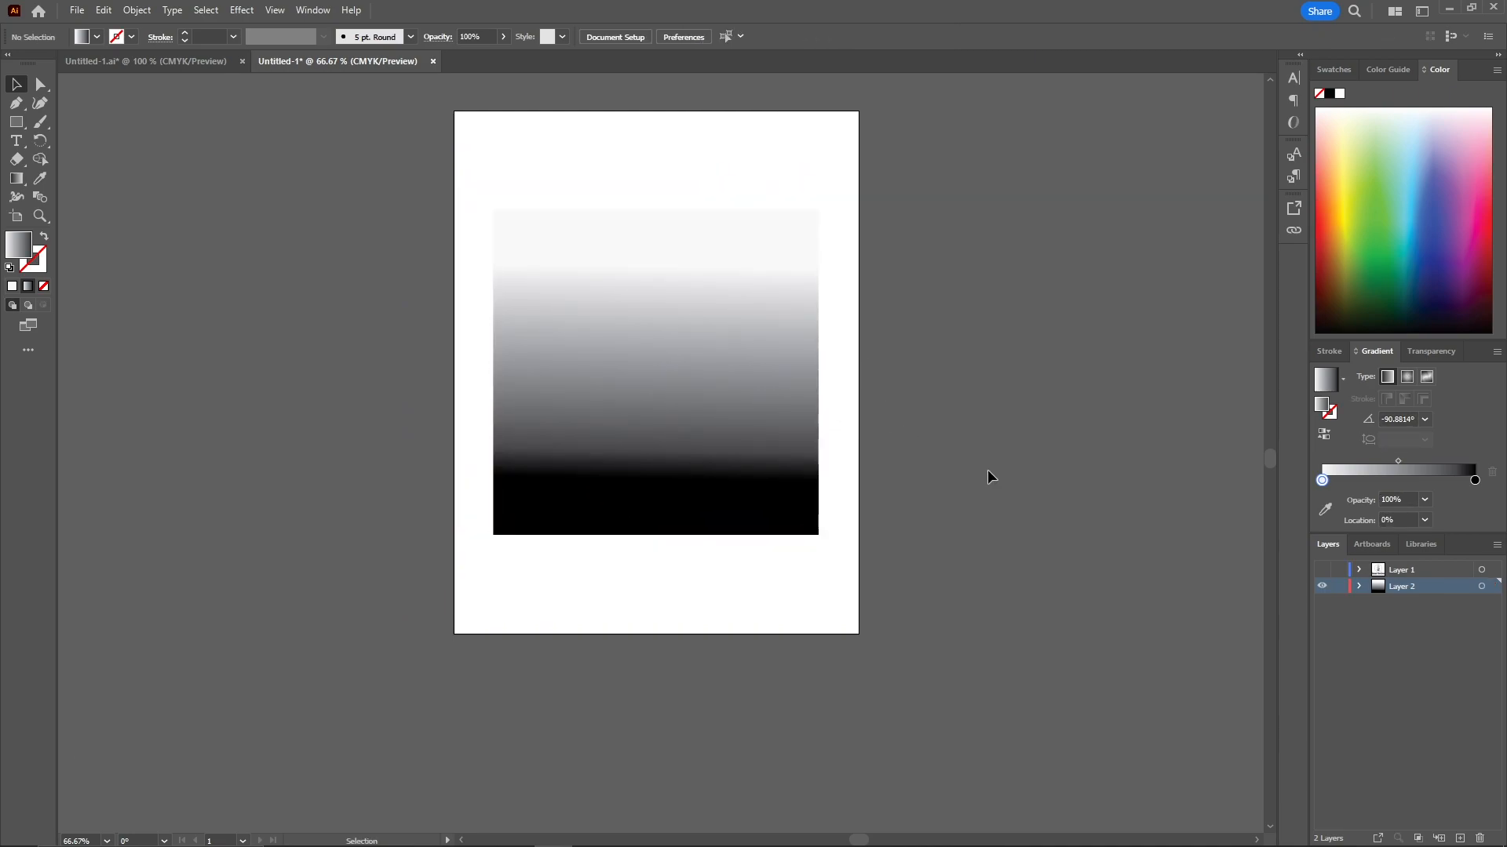
Step: Change the background square's fill to solid grey #777777
left_click(707, 468)
left_click(13, 285)
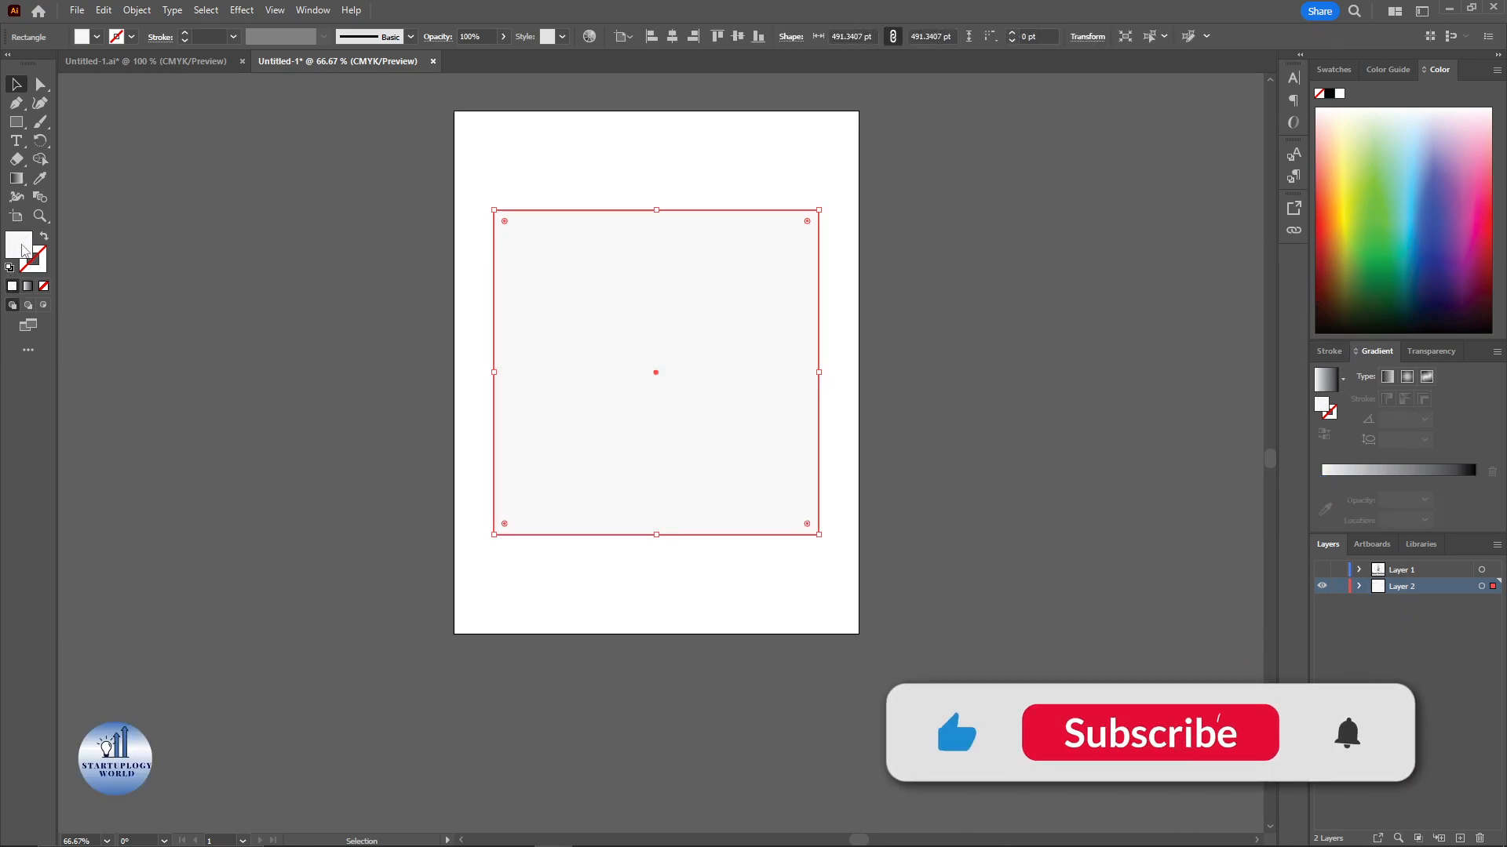
double_click(17, 244)
left_click(1058, 333)
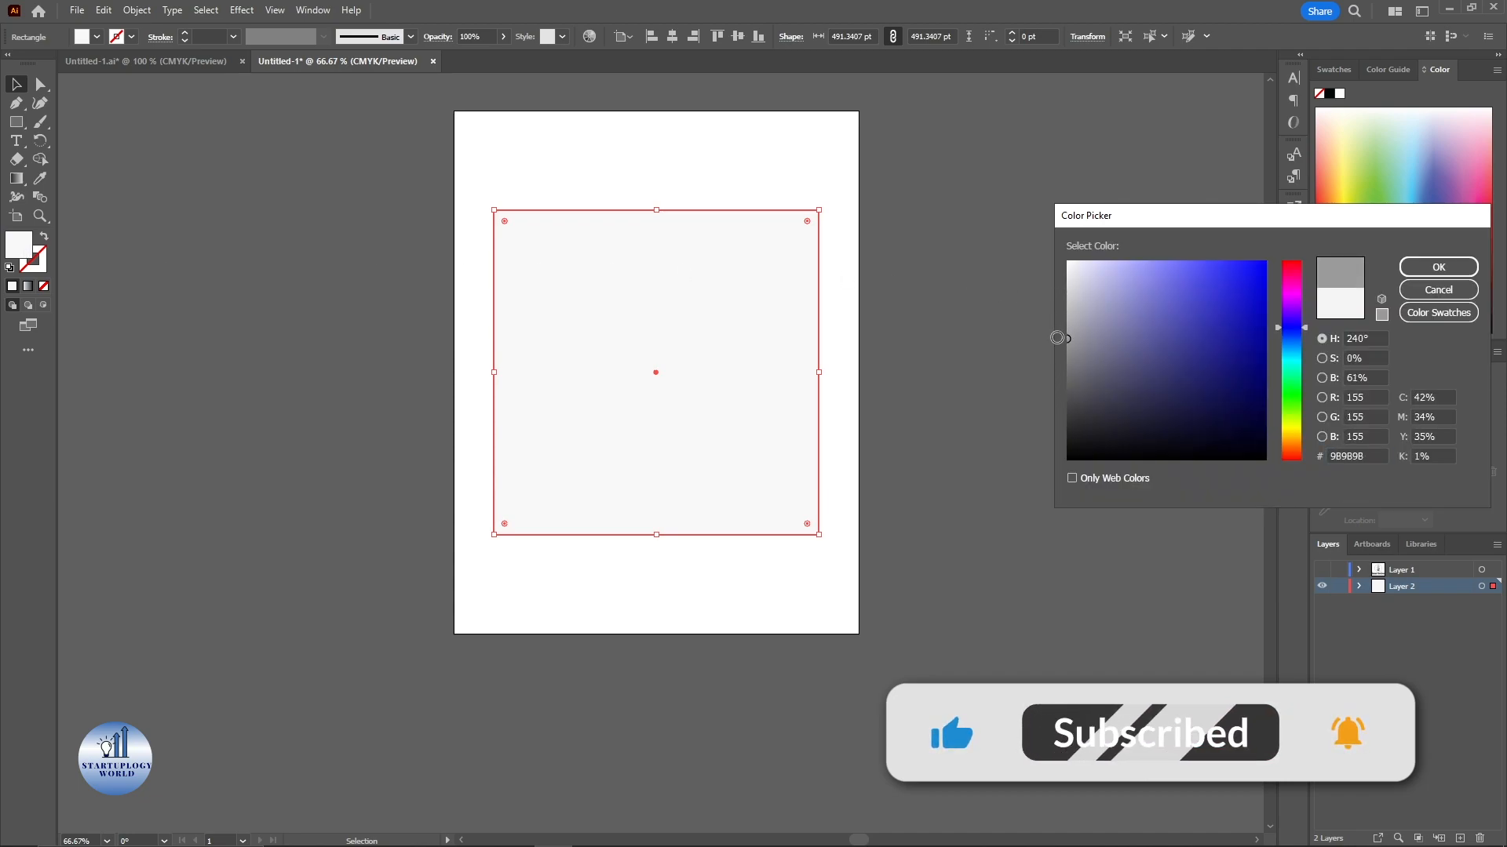
left_click(1067, 367)
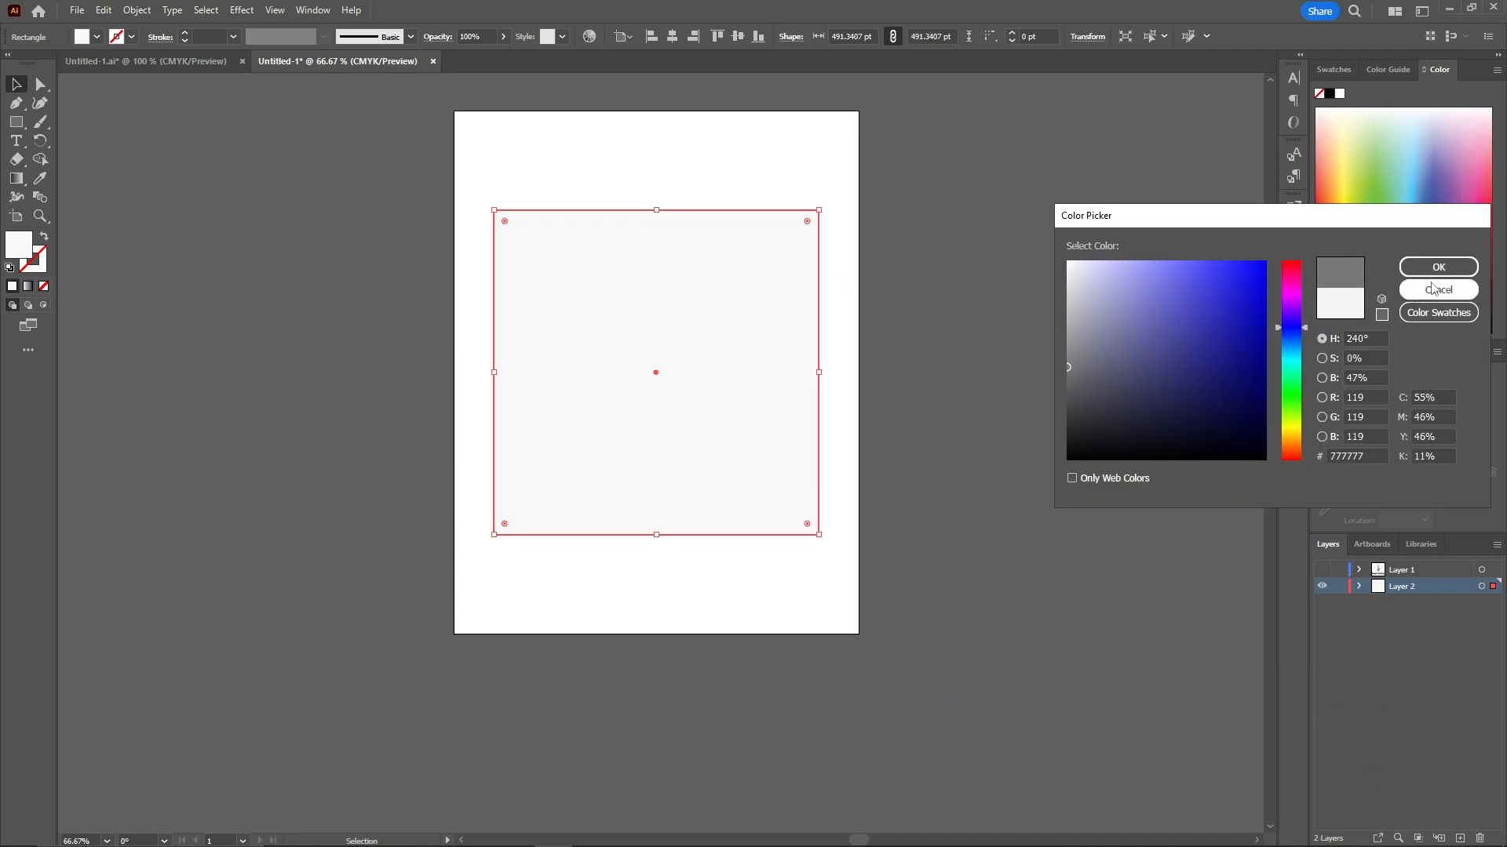
key("Return")
left_click(1231, 537)
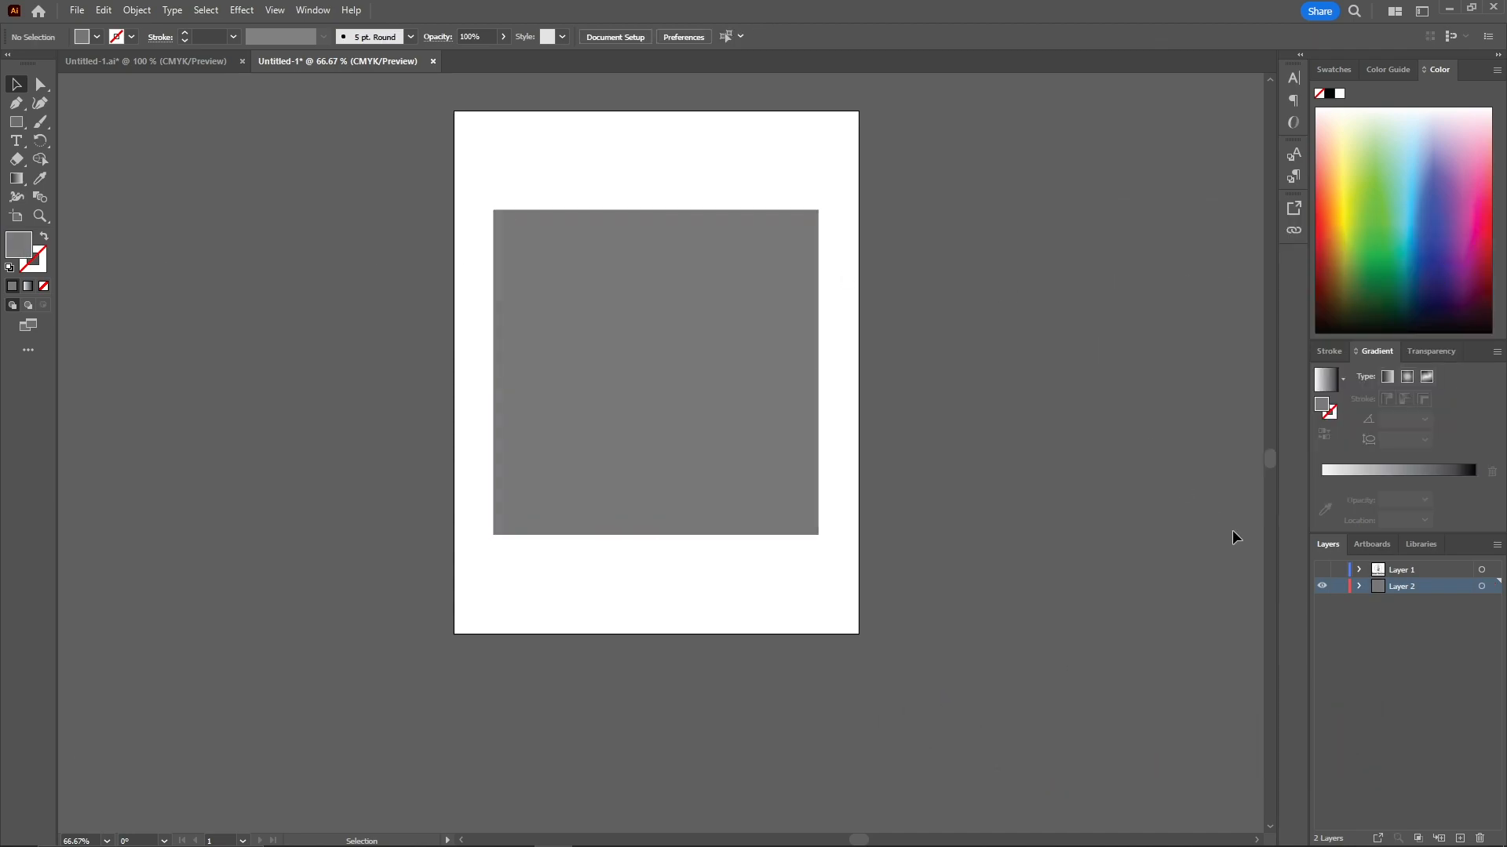
Step: Make Layer 1 with the logo visible again over the background square
left_click(1321, 570)
scroll(874, 341, "up", 2)
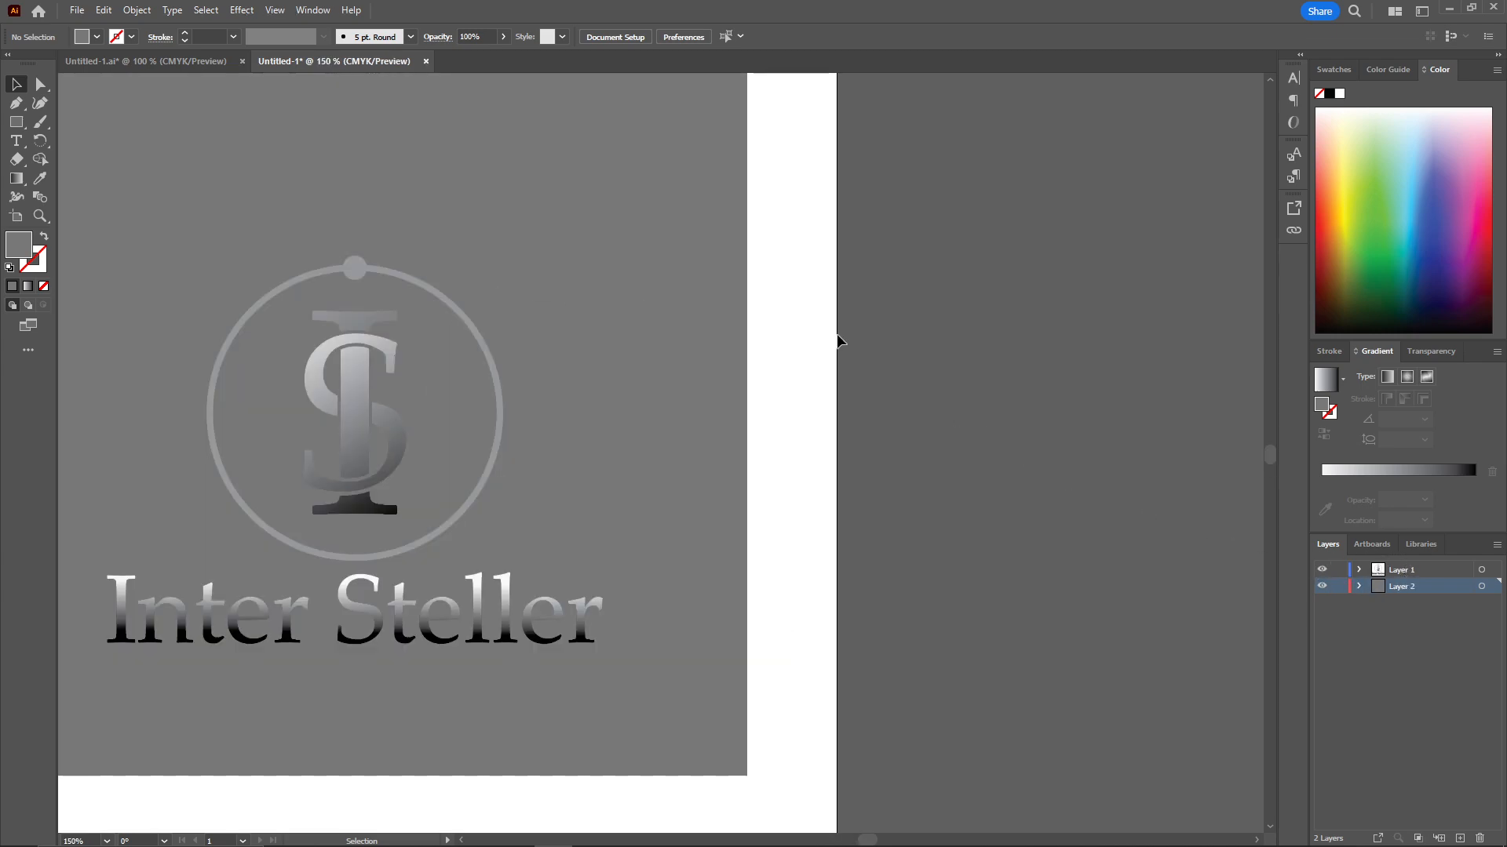
left_click_drag(850, 340, 1066, 329)
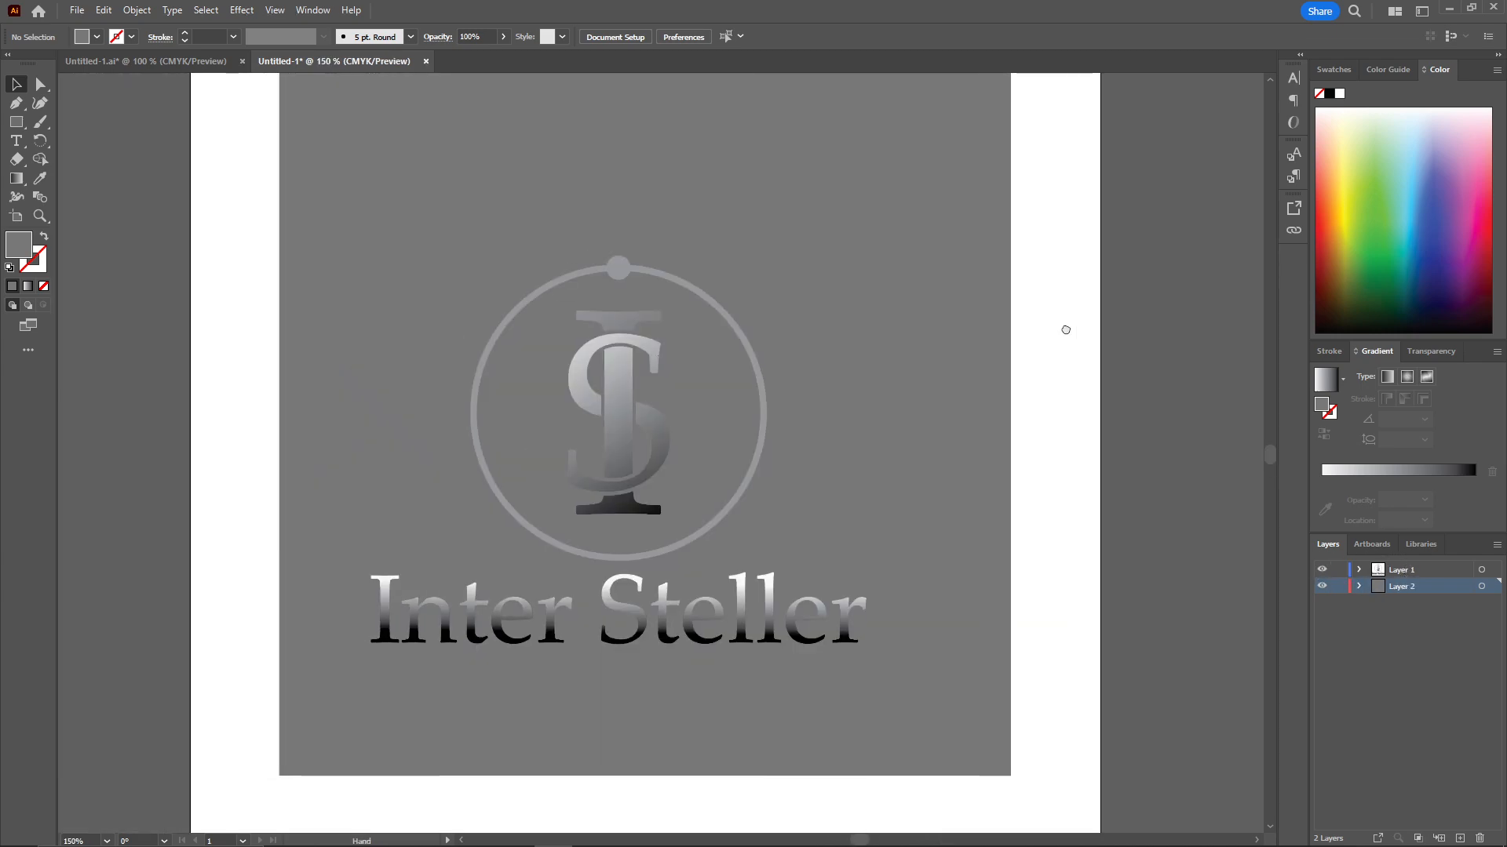
double_click(15, 247)
left_click_drag(1069, 314, 1064, 467)
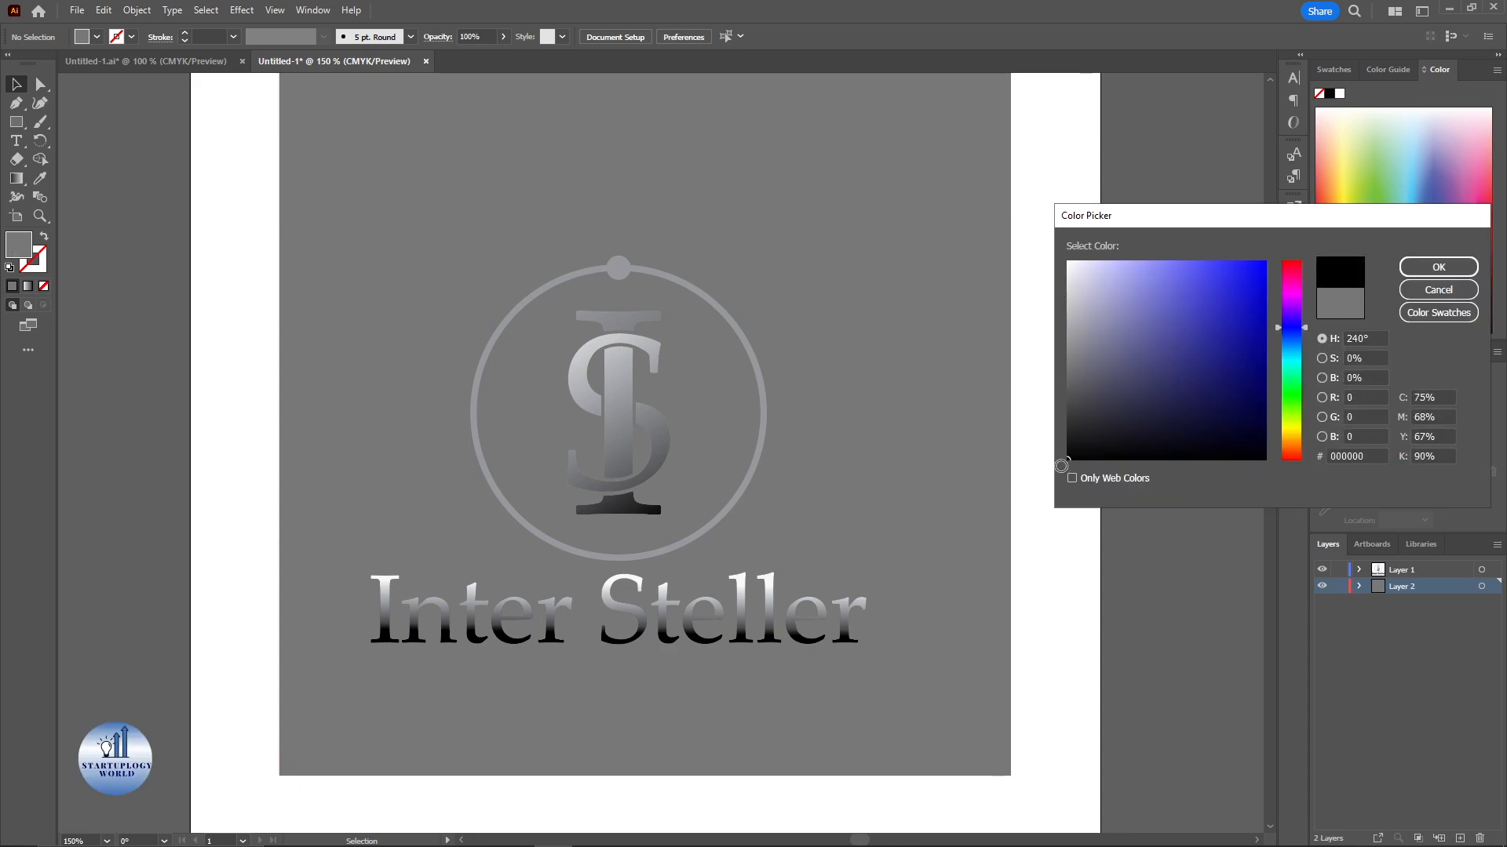
left_click(1461, 268)
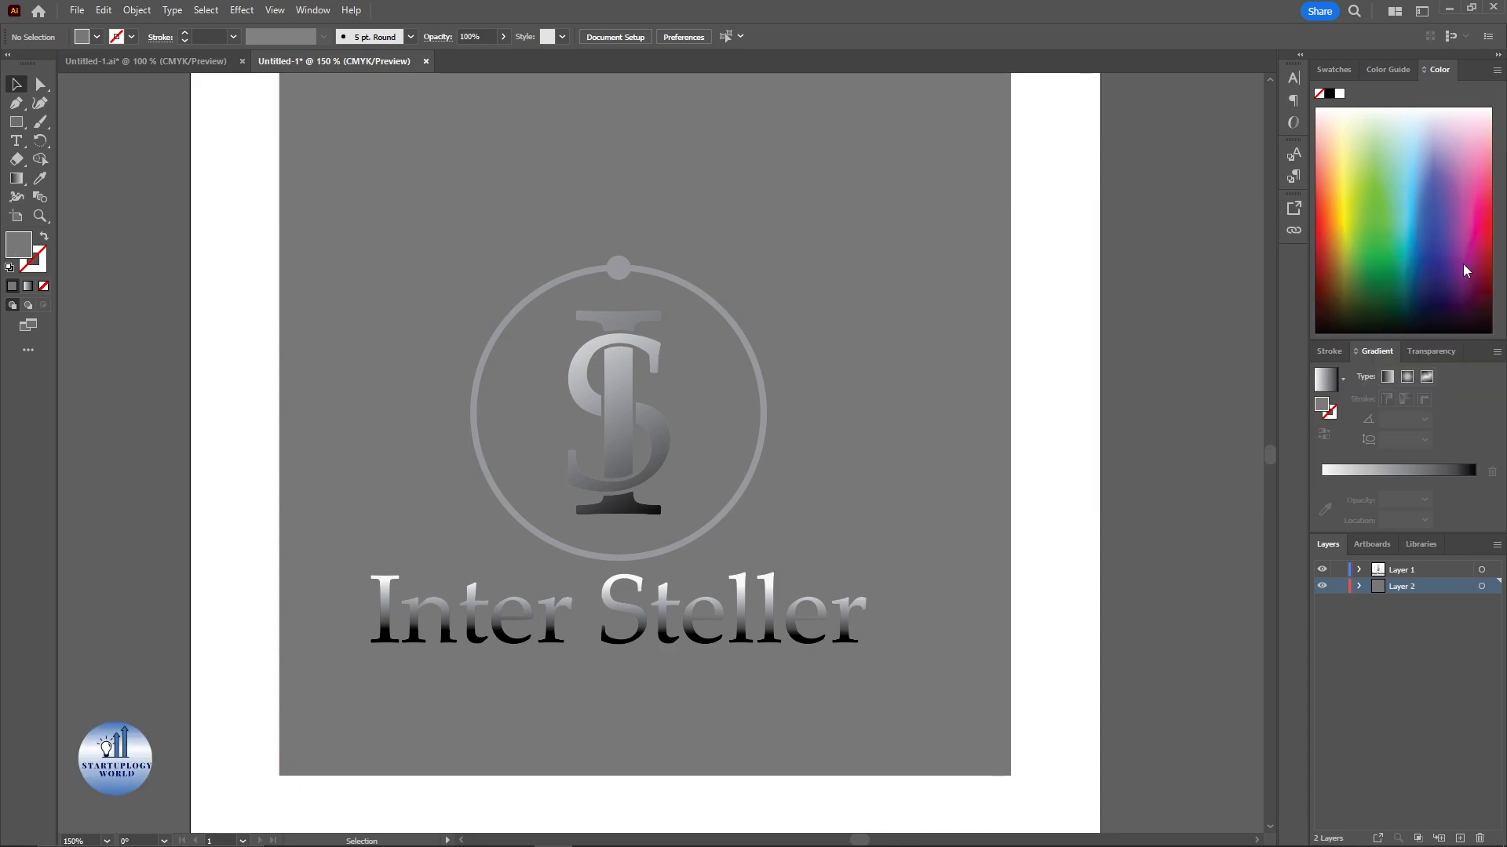
Step: Fill the background square behind the logo with black #000000
left_click(984, 410)
double_click(15, 244)
left_click_drag(1068, 367, 1063, 471)
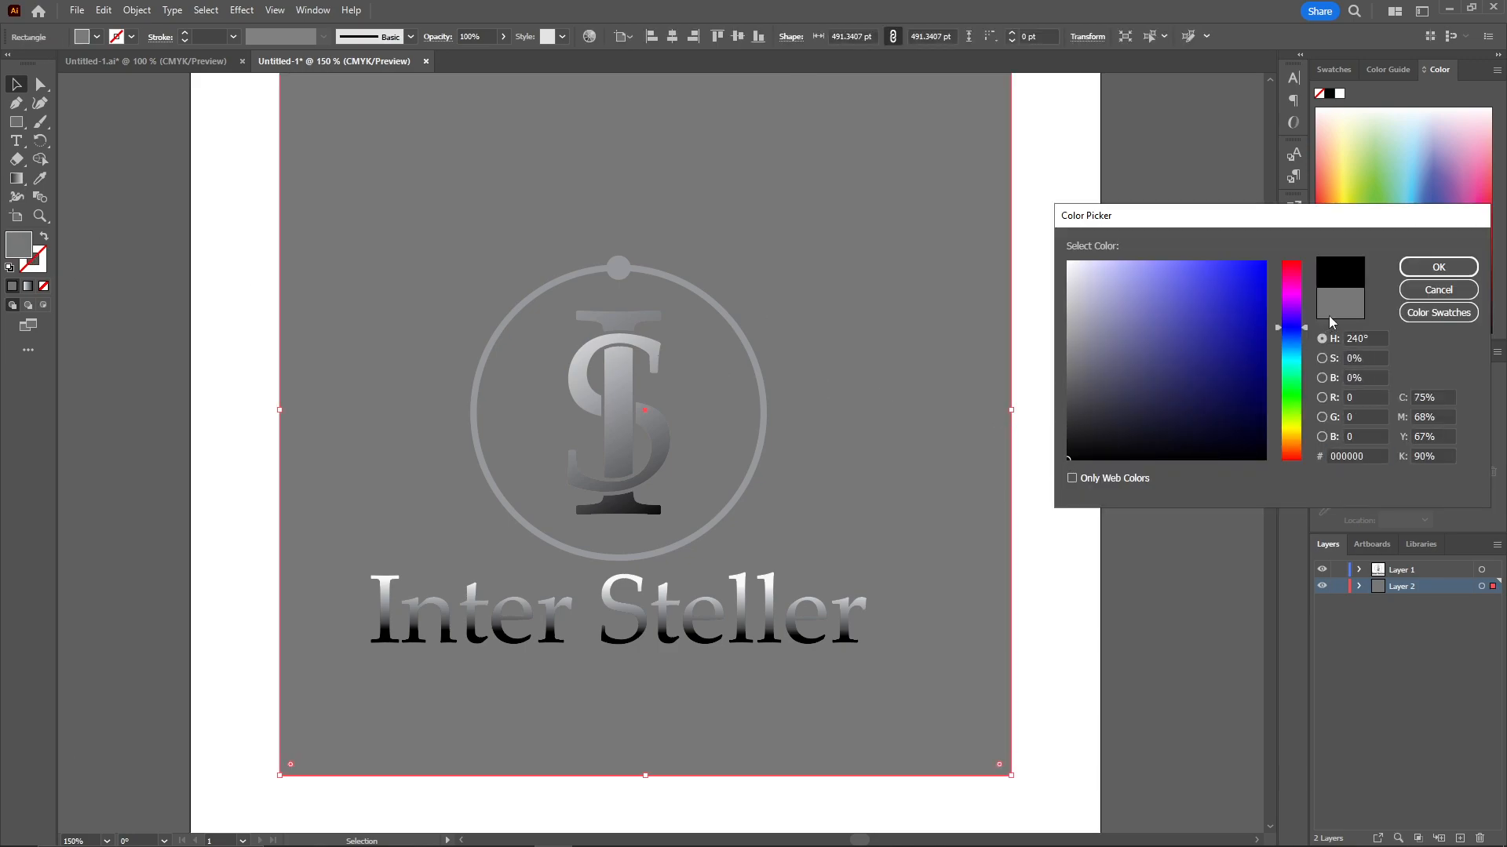
left_click(1438, 267)
left_click(1114, 262)
scroll(1092, 270, "down", 1)
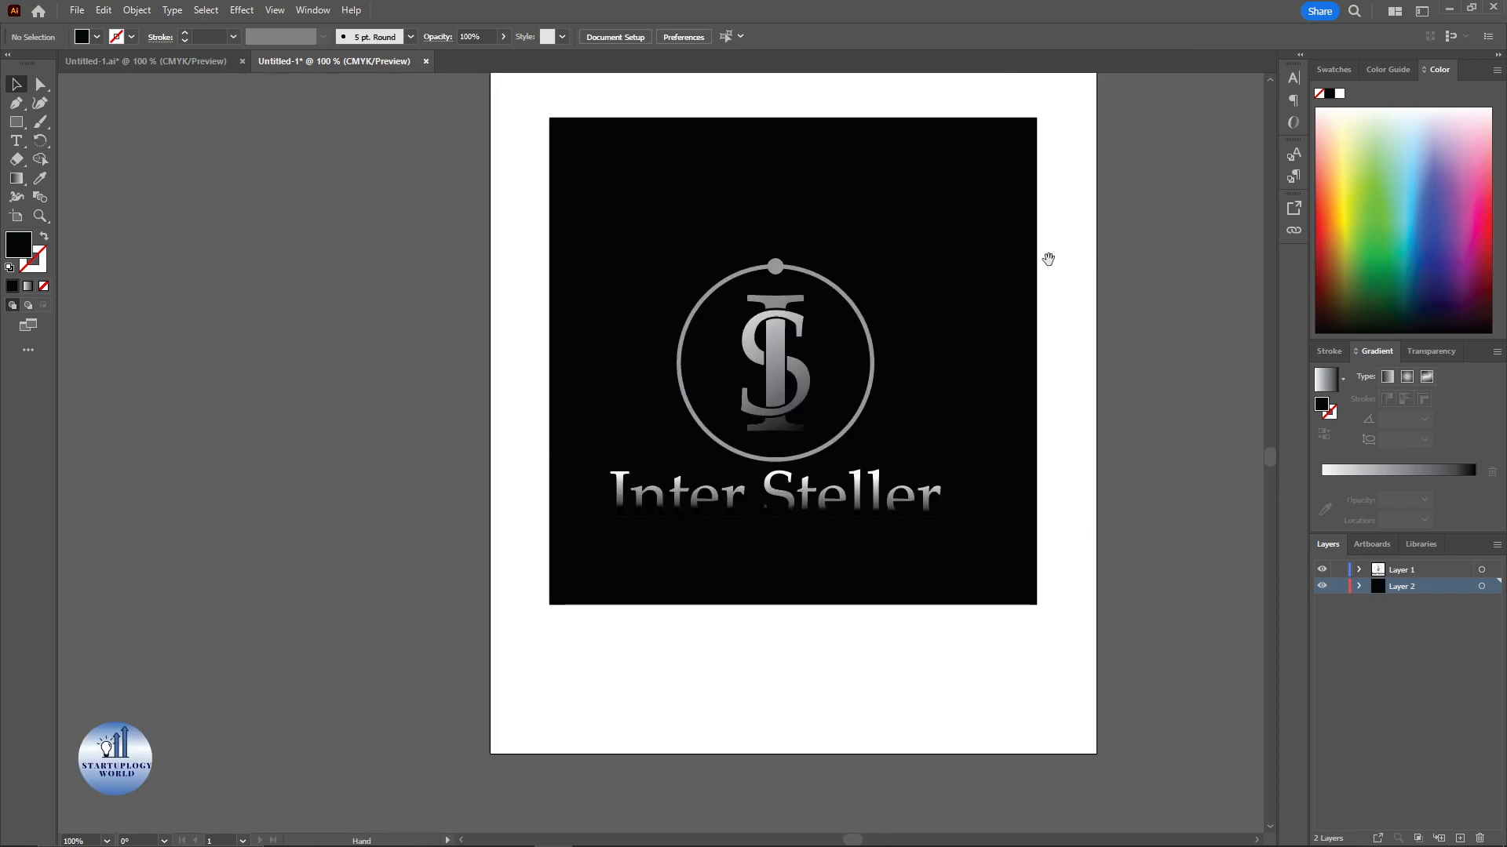
left_click_drag(1053, 261, 1032, 260)
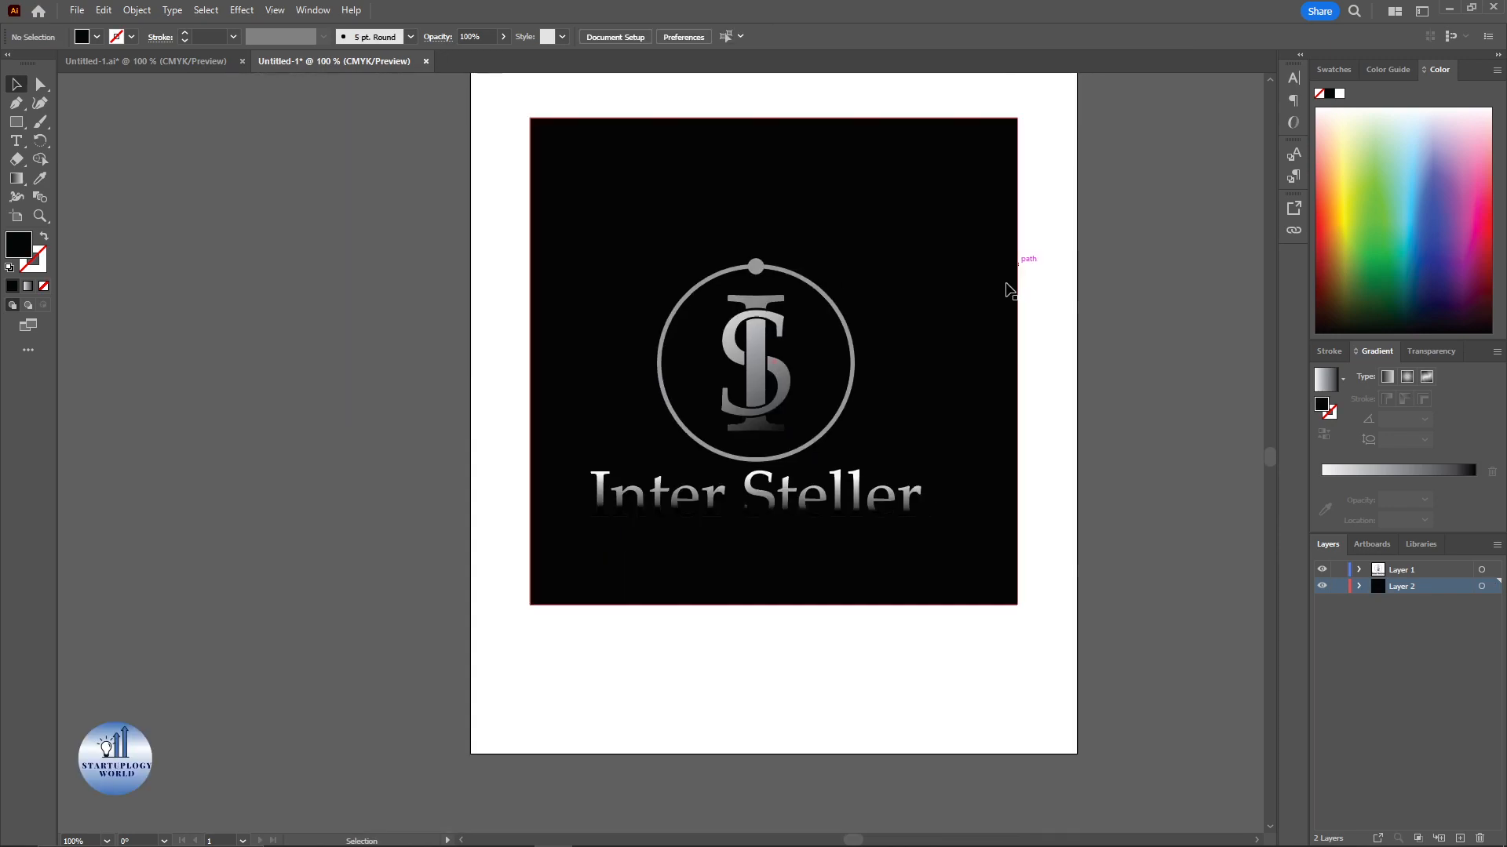
Step: Lighten the black stop of the Inter Steller text's gradient to K 87%
left_click(848, 510)
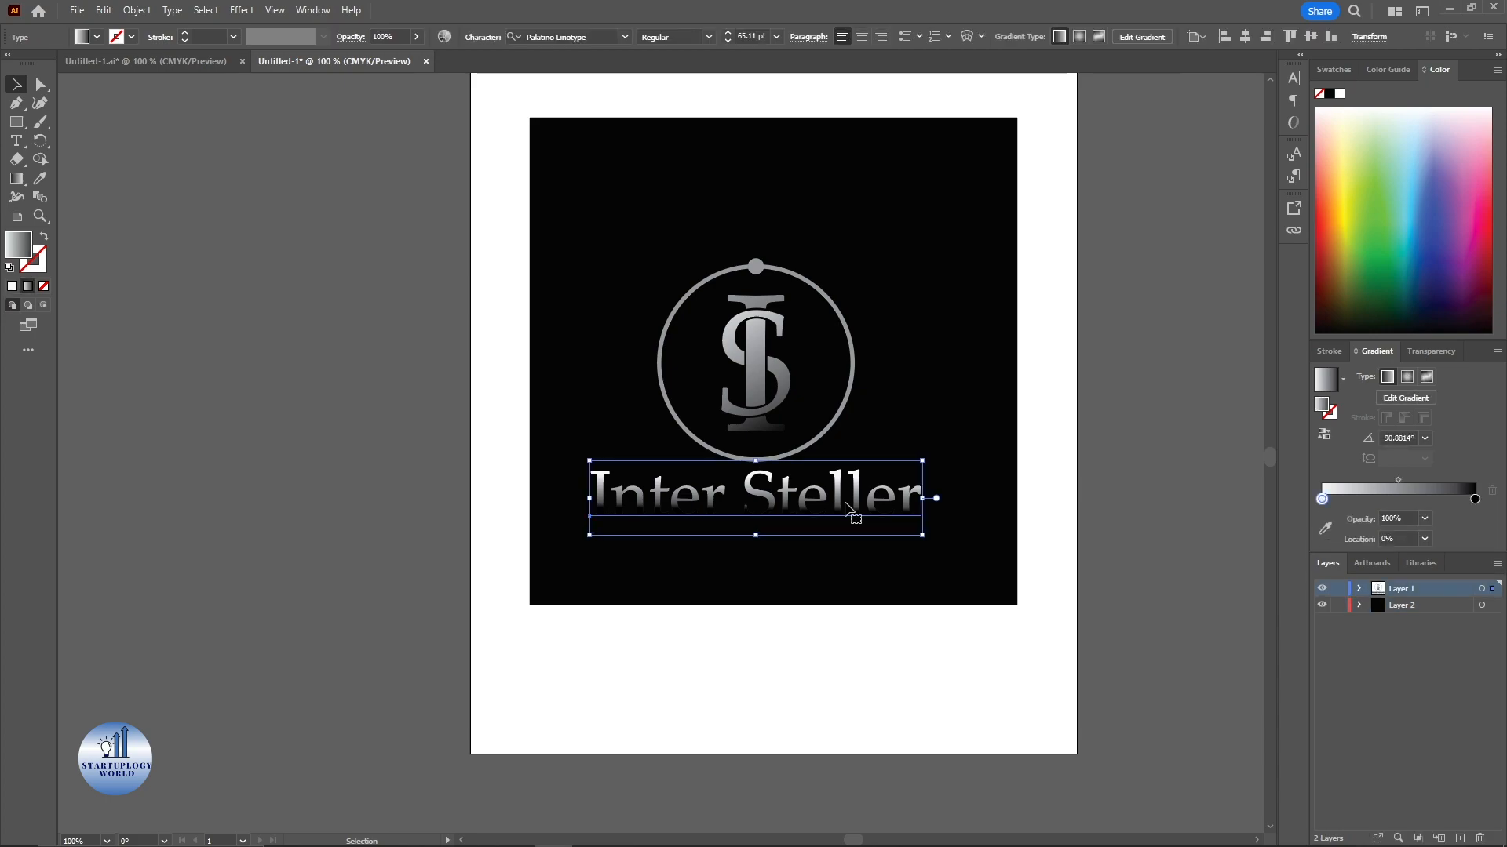
double_click(1475, 500)
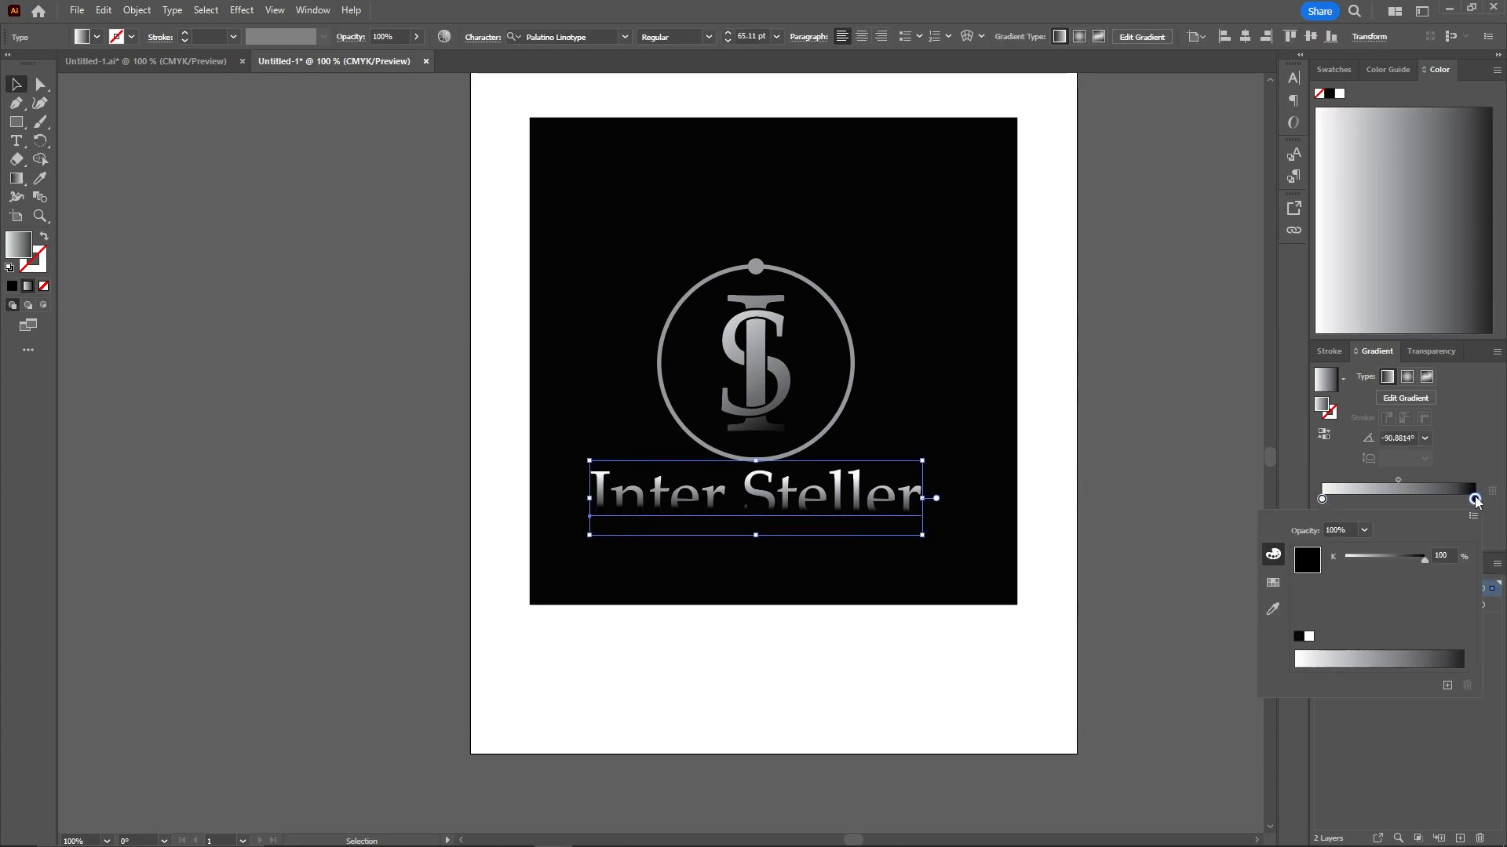
left_click_drag(1422, 562, 1414, 559)
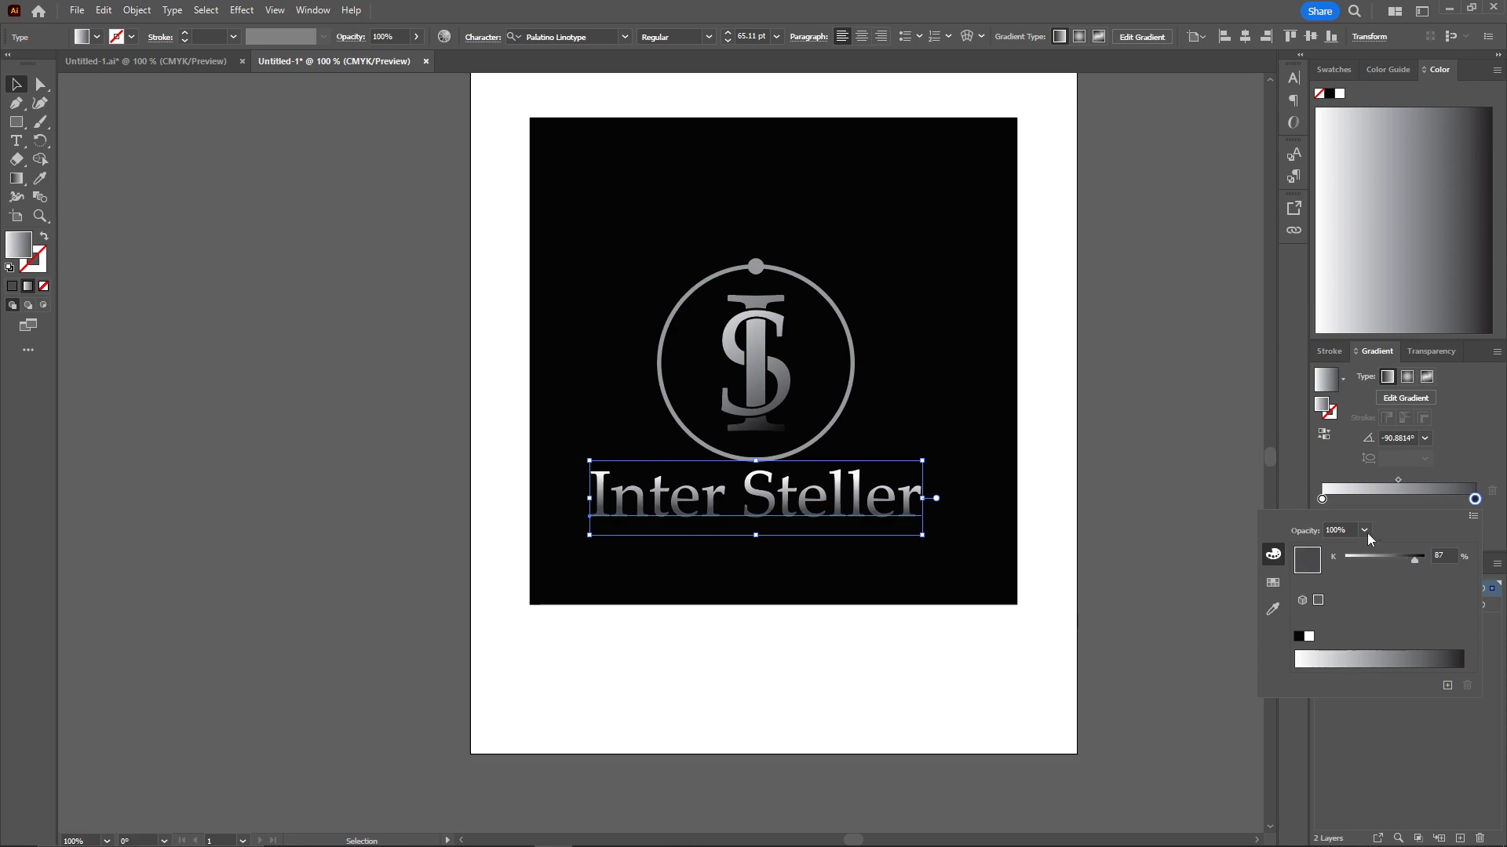
left_click(1100, 289)
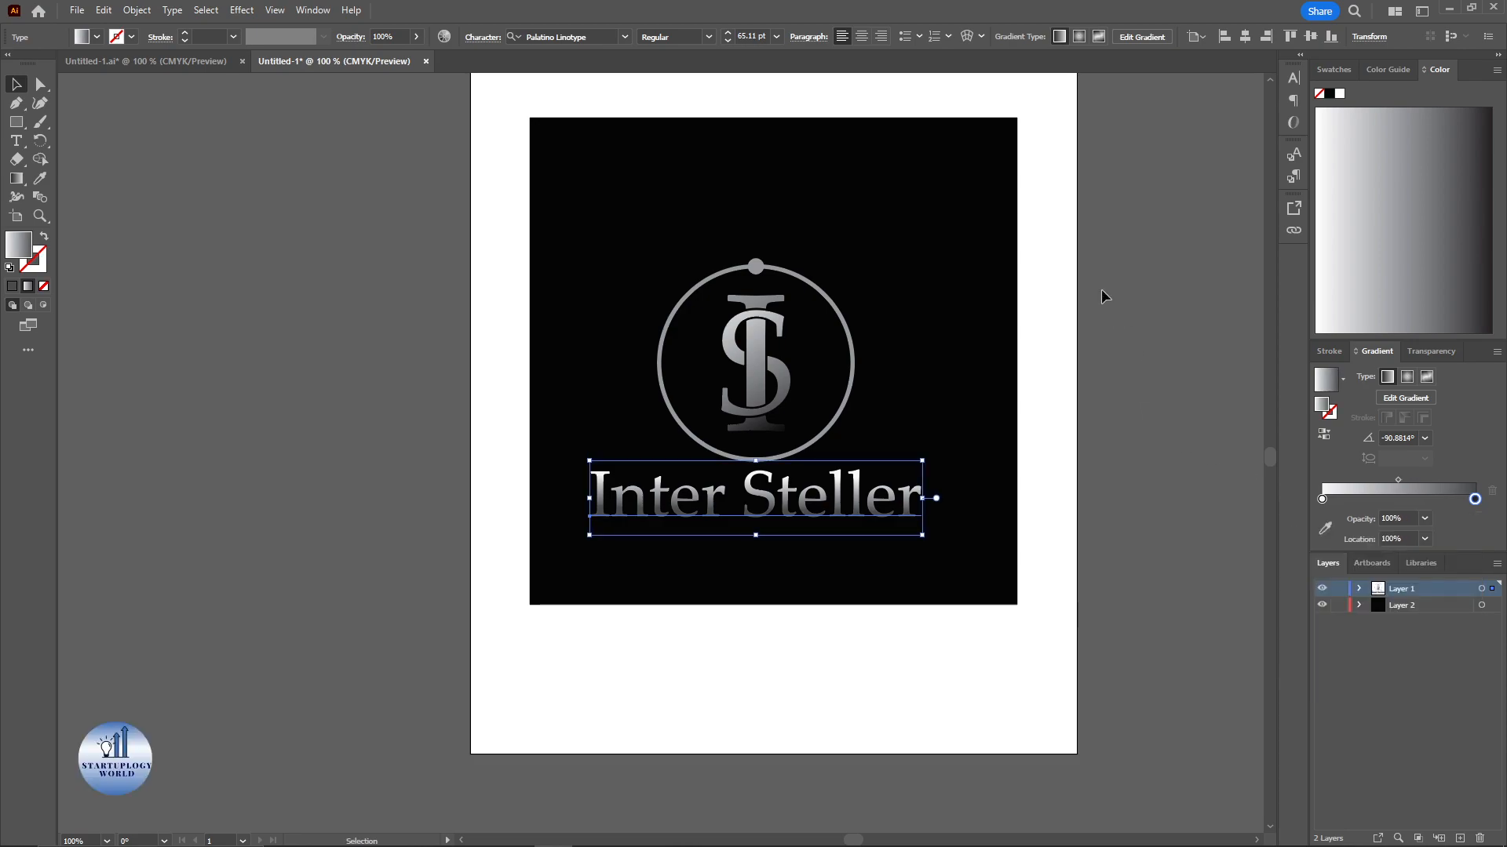
left_click_drag(1100, 289, 860, 335)
left_click(903, 319)
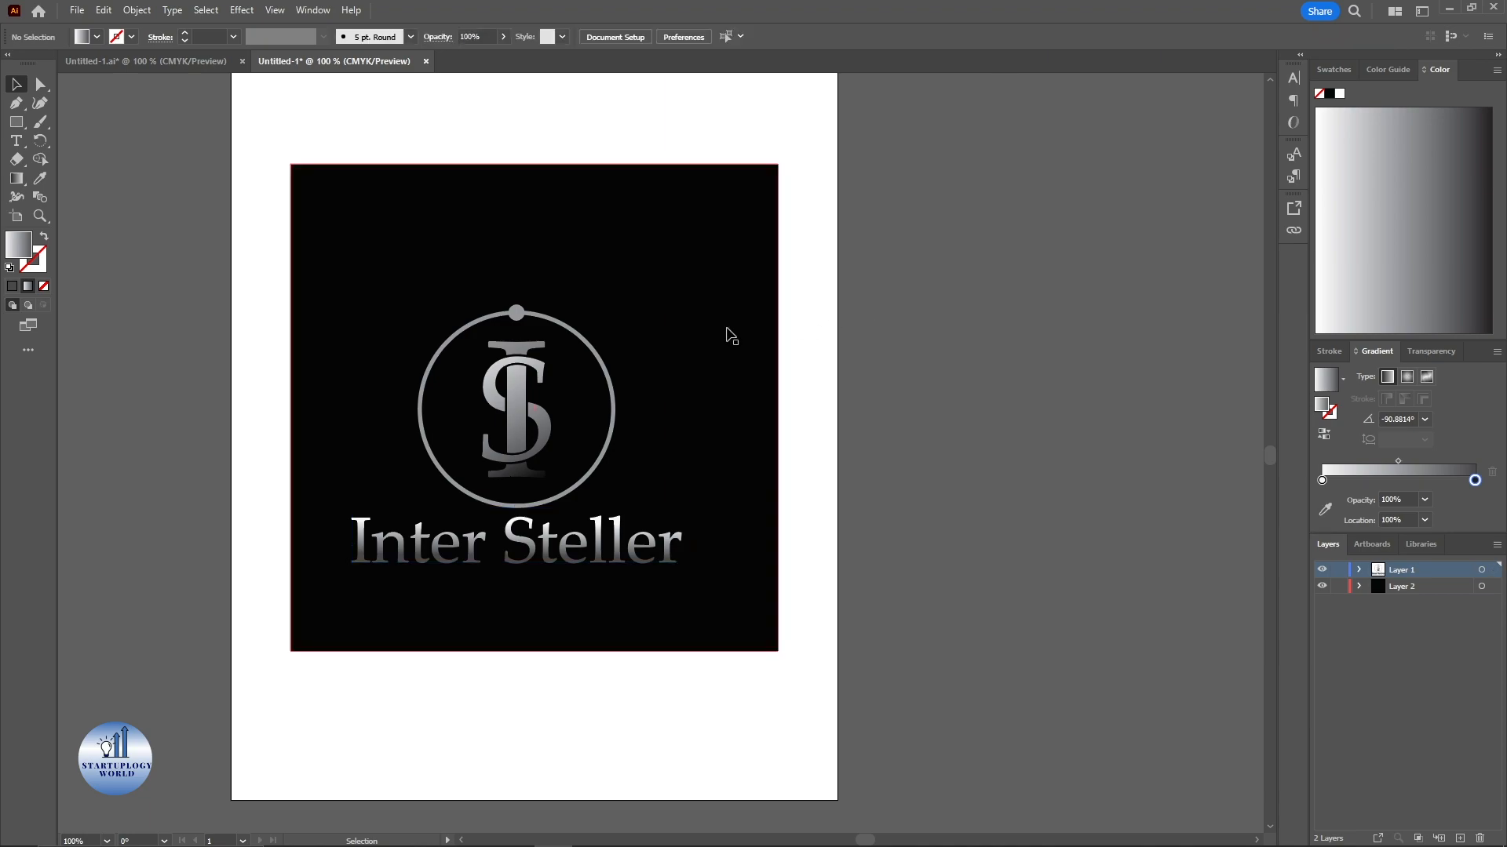
Step: Group the ring emblem and the Inter Steller text together
left_click(727, 336)
scroll(705, 373, "up", 1)
left_click_drag(704, 372, 780, 345)
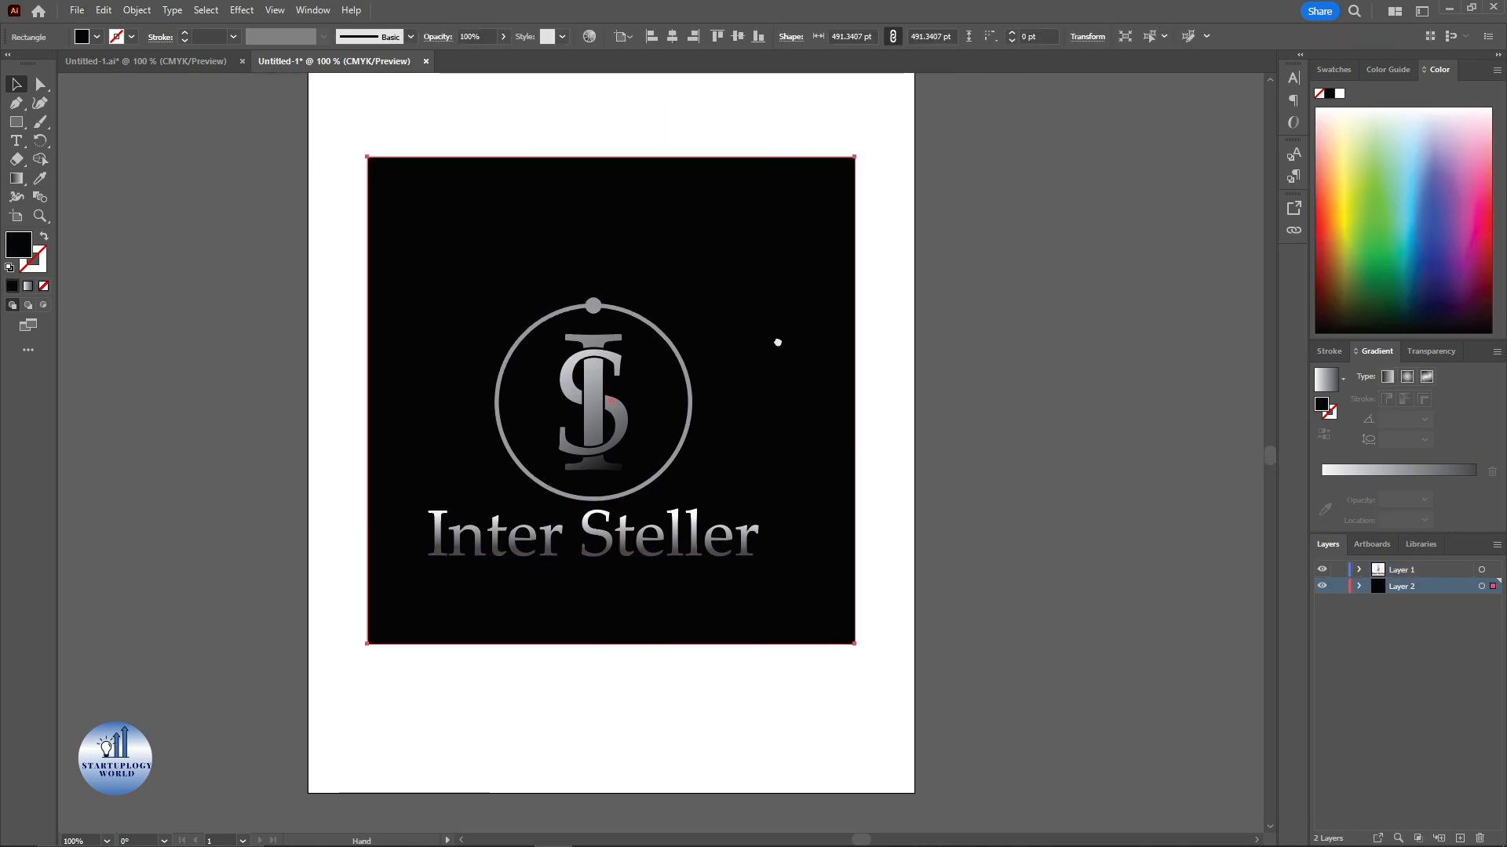
left_click(612, 414)
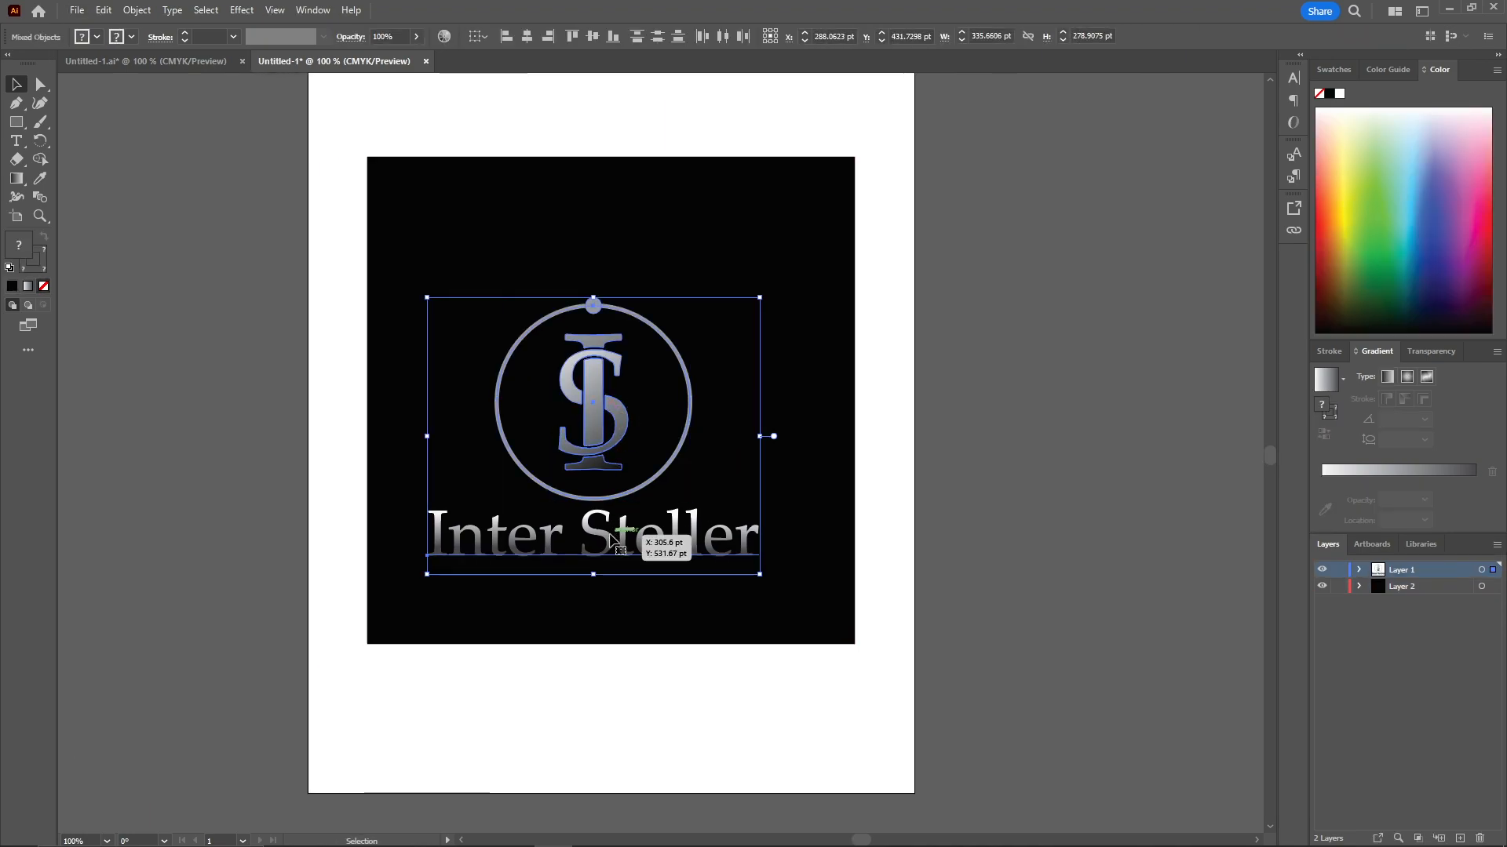
left_click(987, 395)
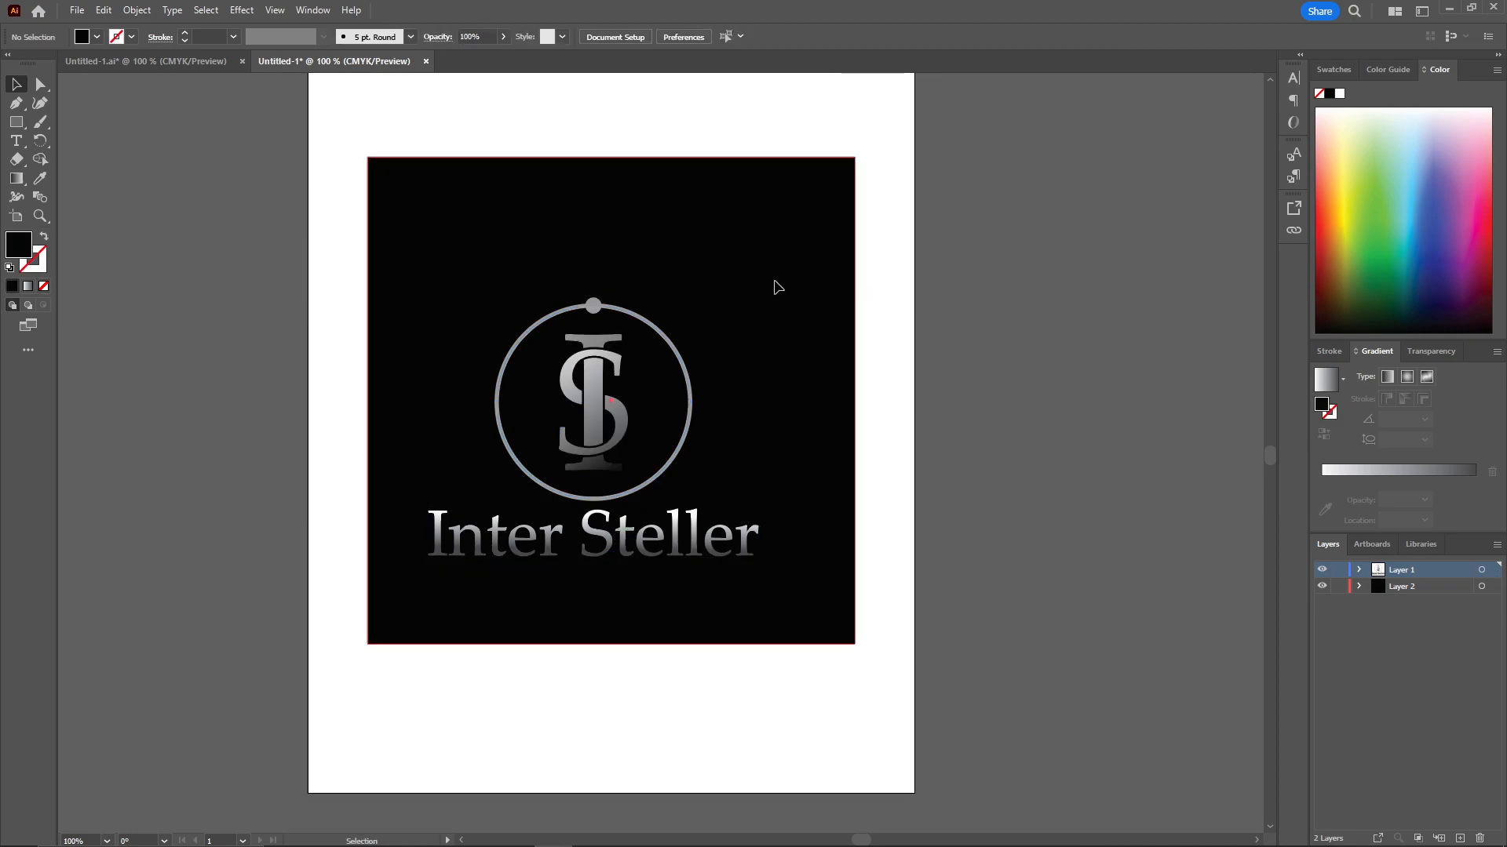
Step: Center the grouped logo on the black background square both horizontally and vertically
left_click(777, 287)
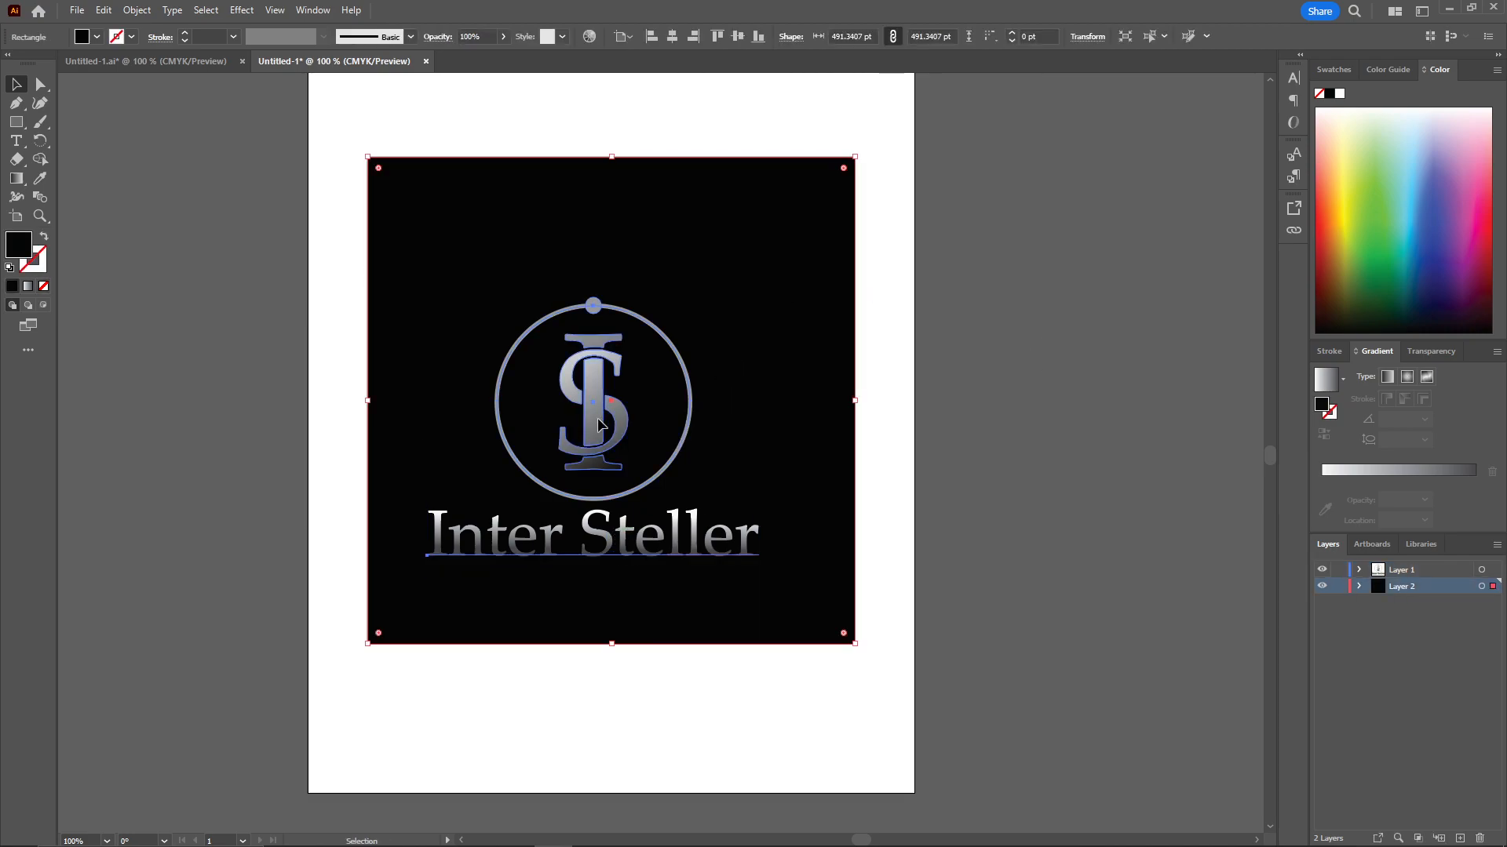
left_click(598, 425)
left_click(549, 627, "shift")
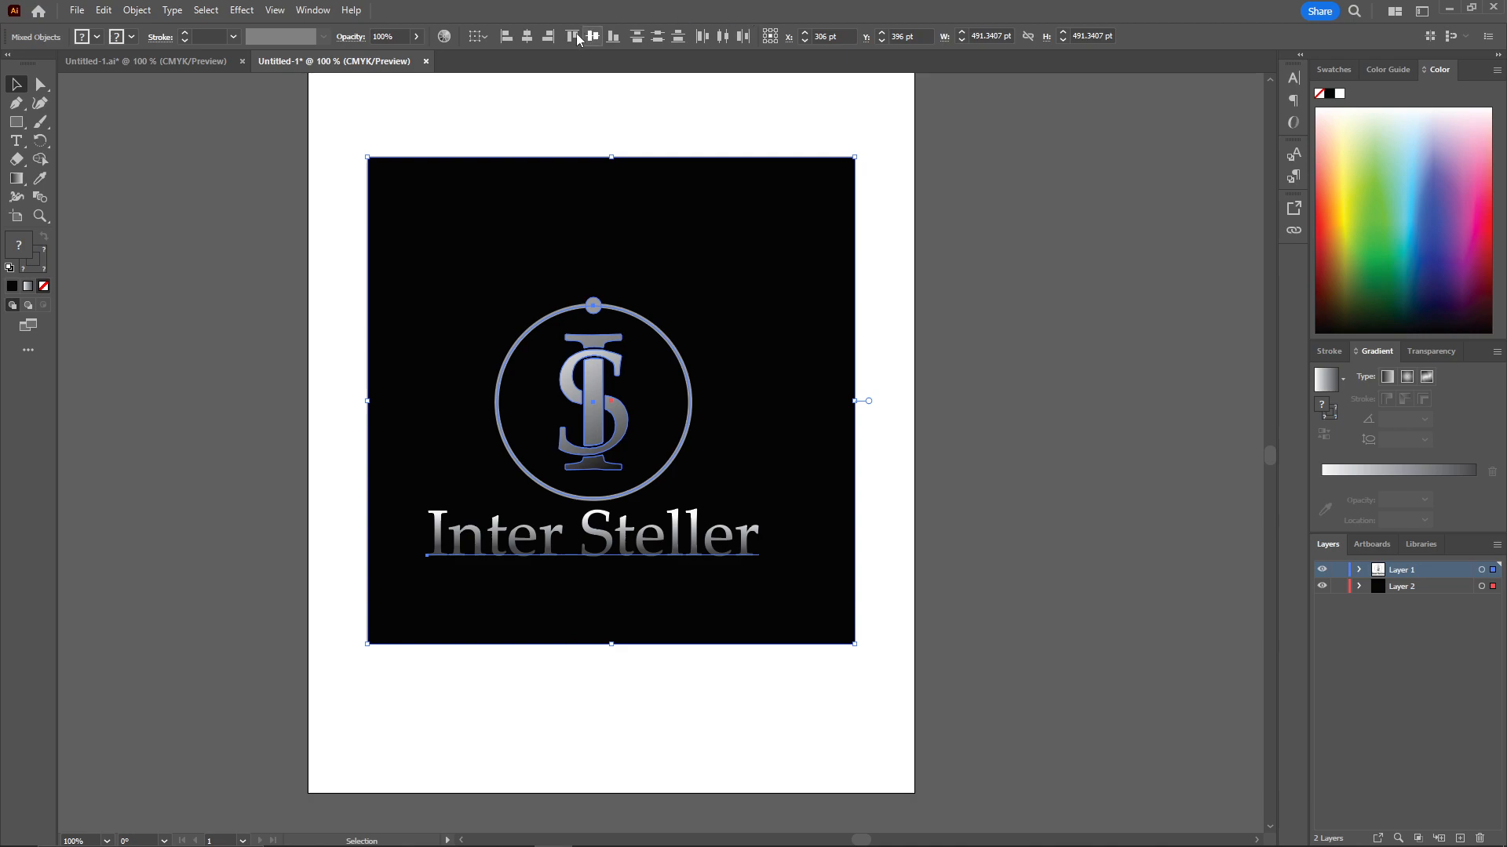
left_click(526, 37)
left_click(592, 36)
left_click(717, 119)
left_click_drag(719, 119, 799, 133)
key("ctrl+plus")
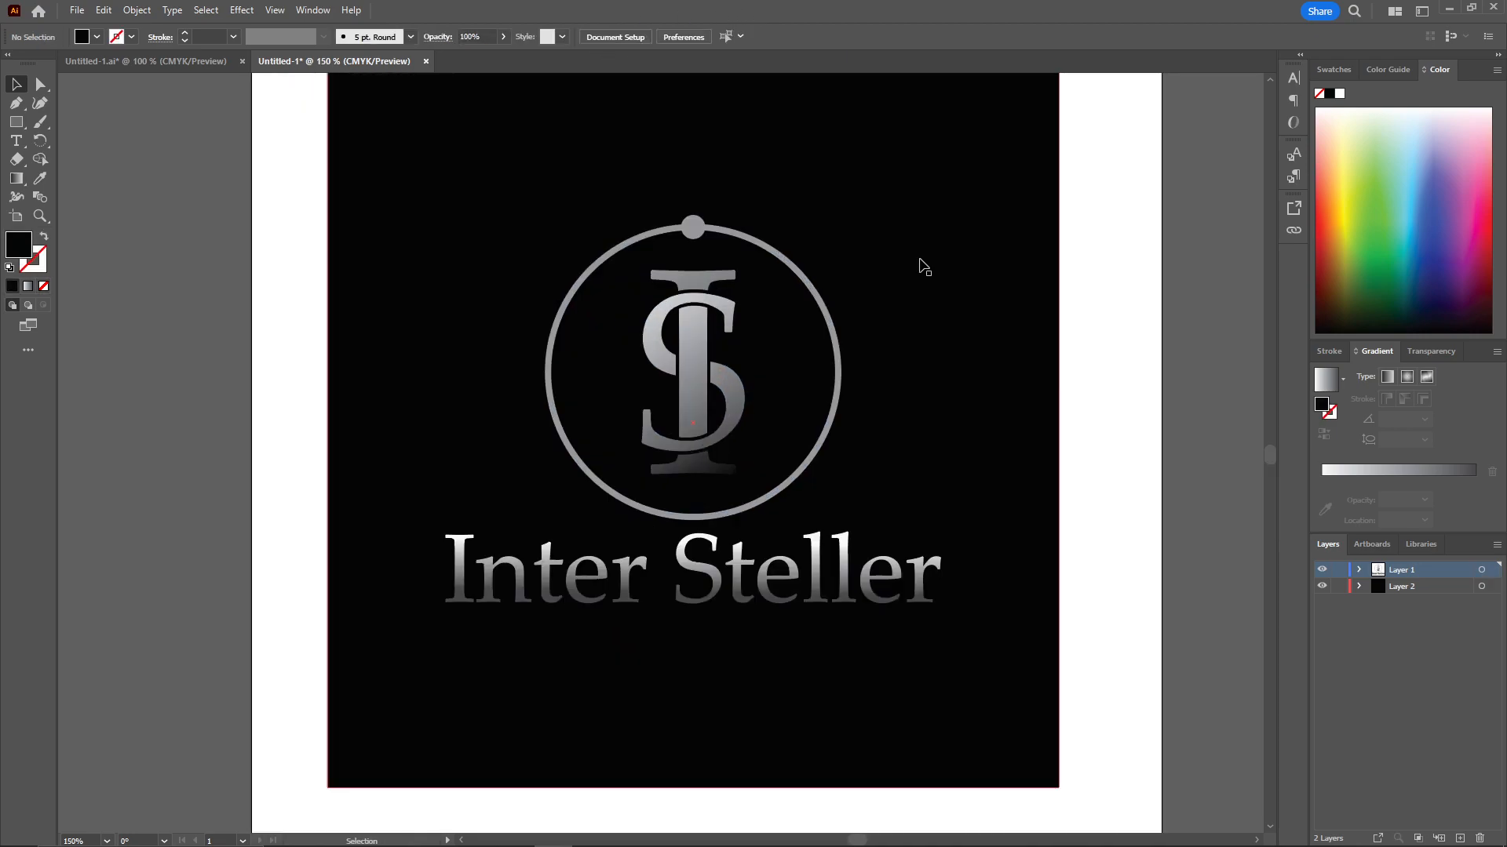